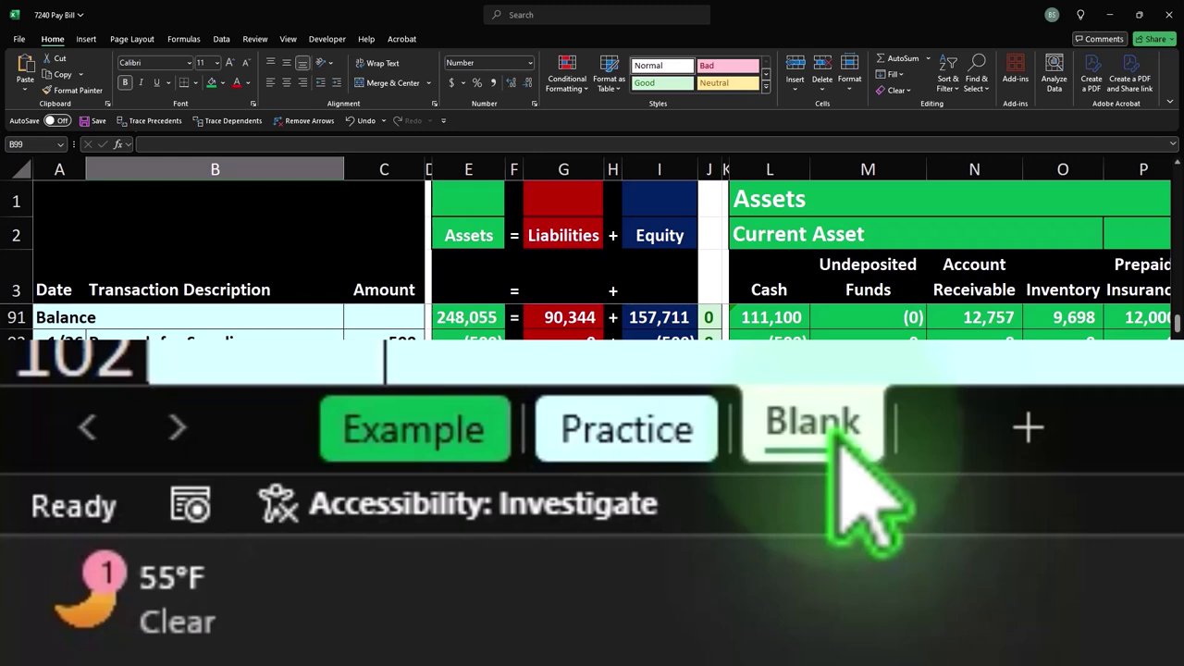
- Go to the Example sheet and scroll back up to its 1/1 beginning balances
{"action": "left_click", "coordinate": [400, 444]}
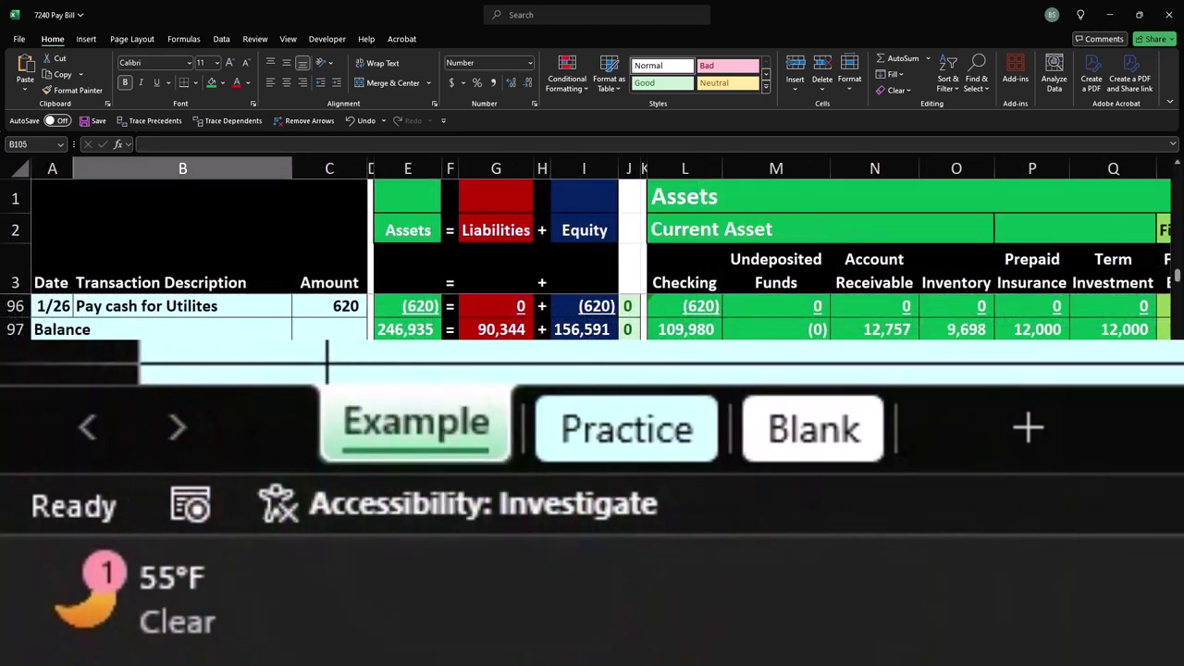
{"action": "scroll", "coordinate": [592, 315], "scroll_direction": "up", "scroll_amount": 20}
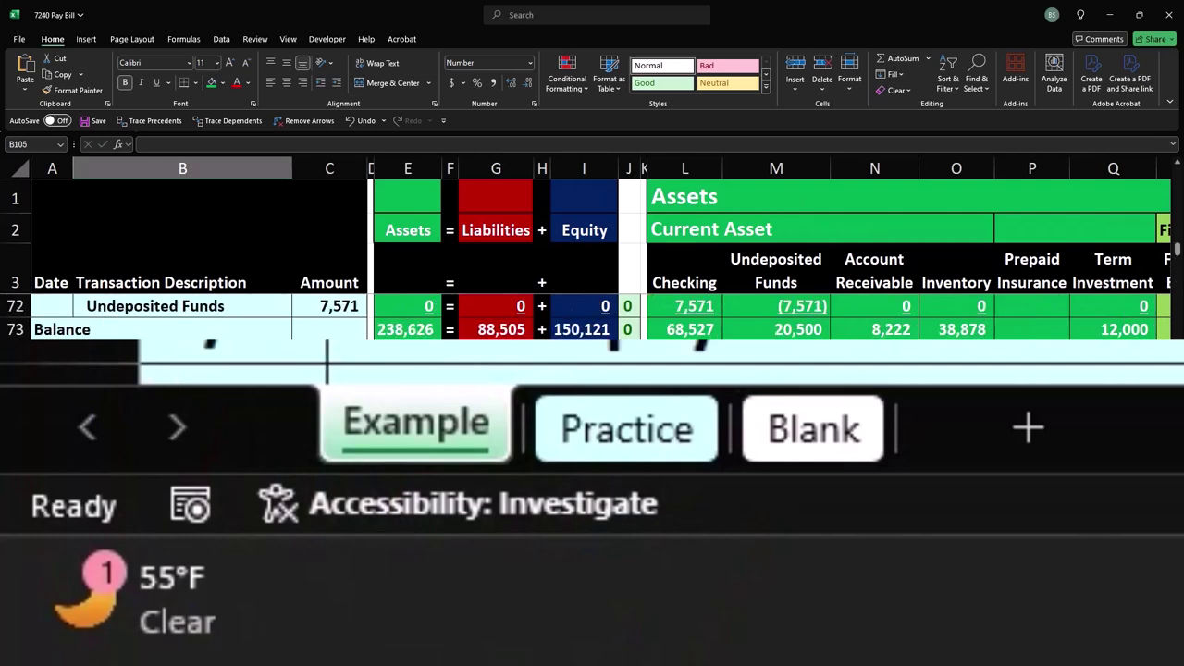
{"action": "scroll", "coordinate": [592, 314], "scroll_direction": "up", "scroll_amount": 4}
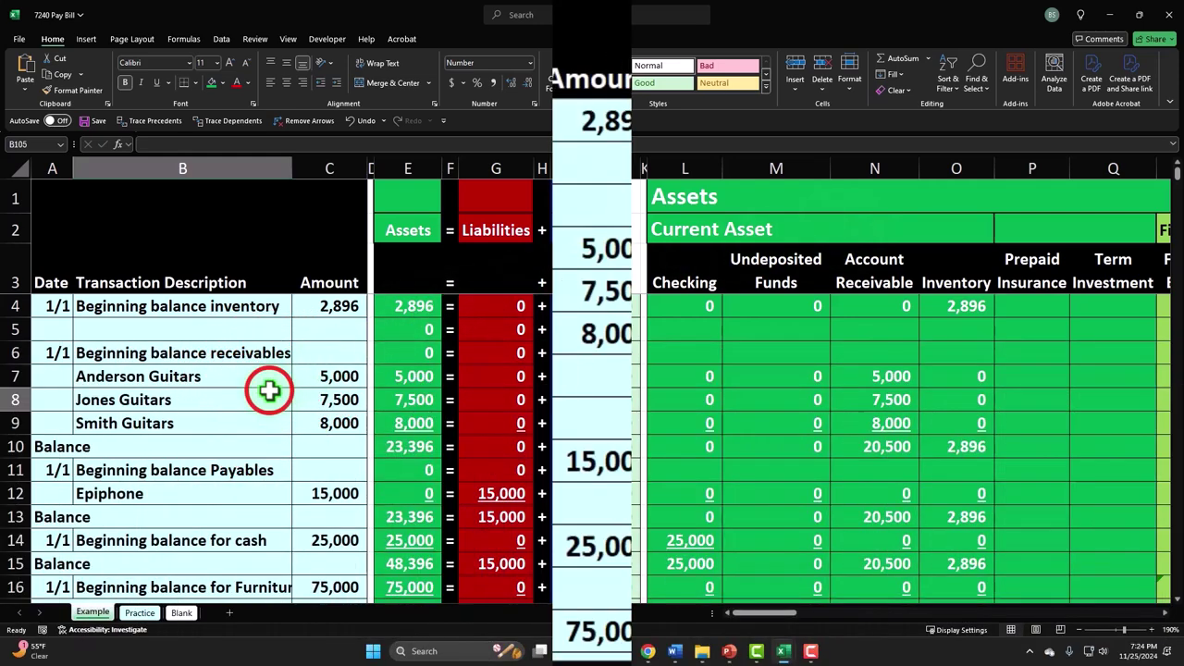
- Scroll through the Example transactions down to the 1/26 Epiphone 15,000 bill payment
{"action": "left_click", "coordinate": [269, 390]}
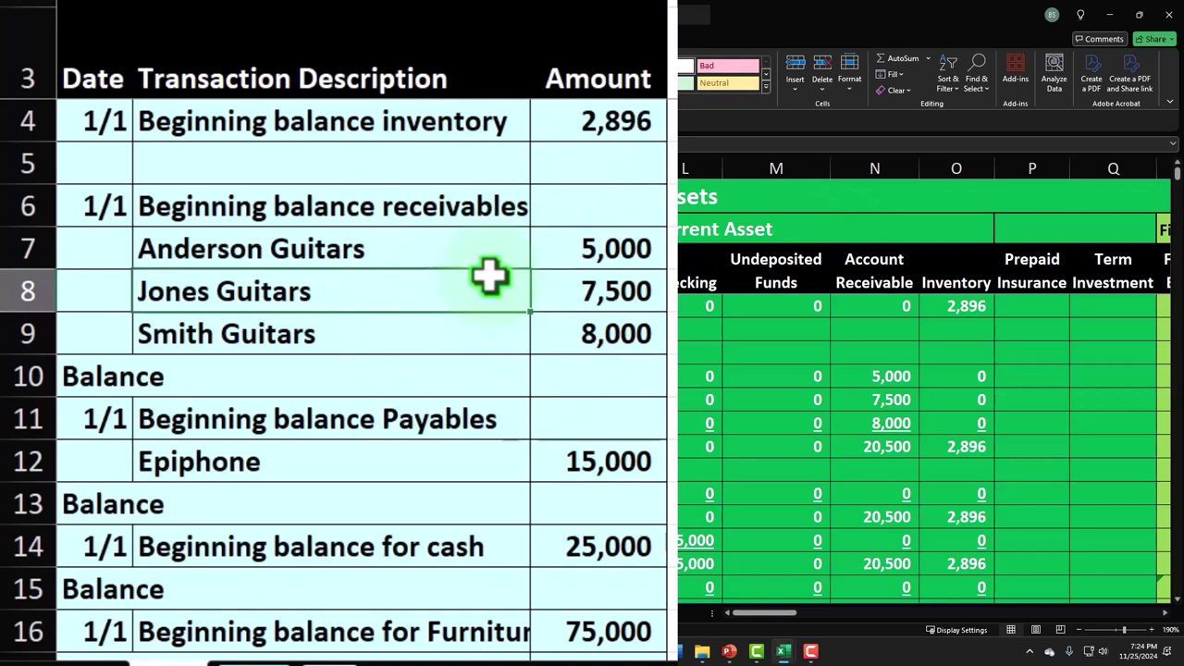
{"action": "scroll", "coordinate": [489, 275], "scroll_direction": "down", "scroll_amount": 2}
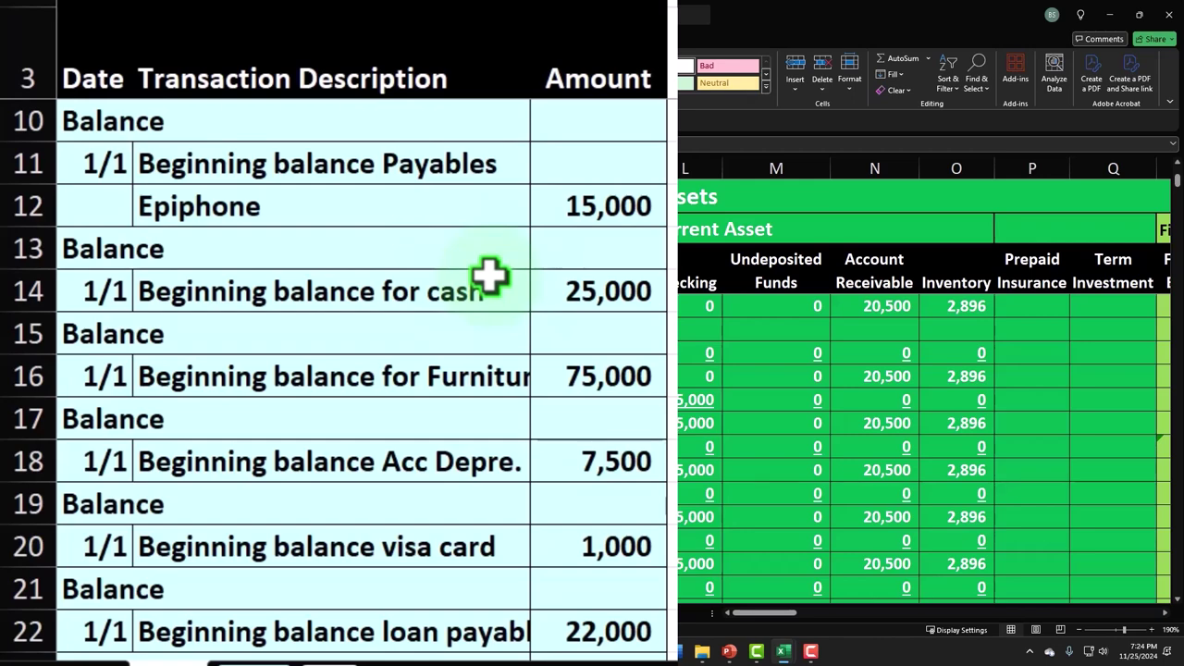
{"action": "scroll", "coordinate": [489, 273], "scroll_direction": "down", "scroll_amount": 3}
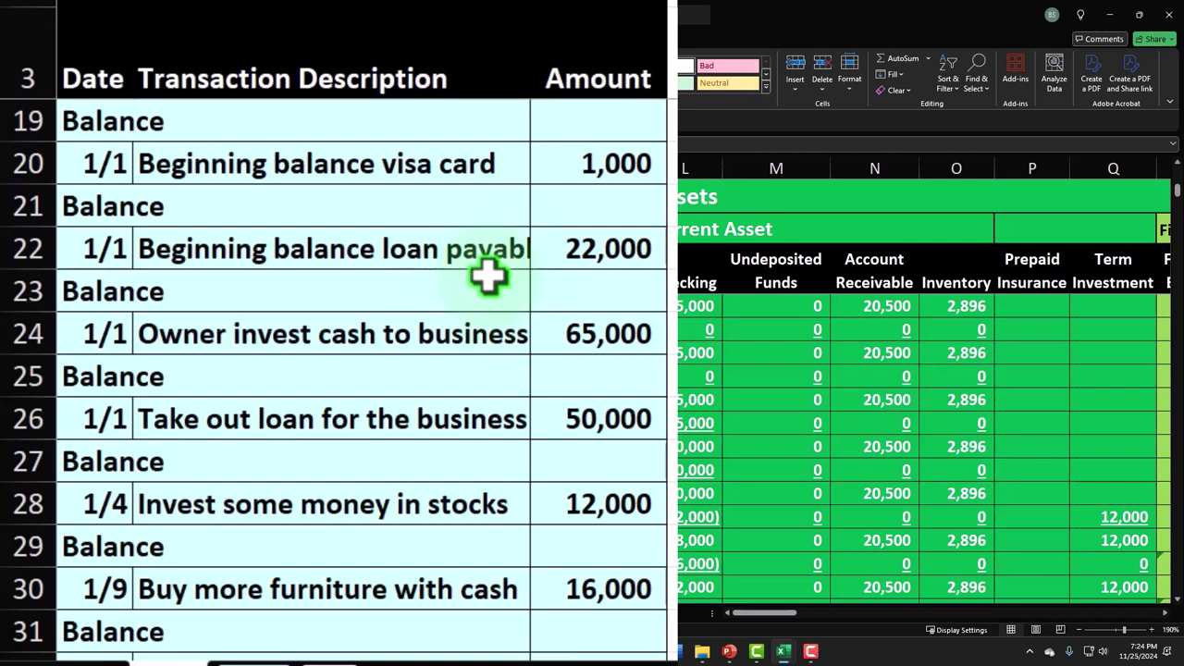
{"action": "scroll", "coordinate": [488, 273], "scroll_direction": "down", "scroll_amount": 4}
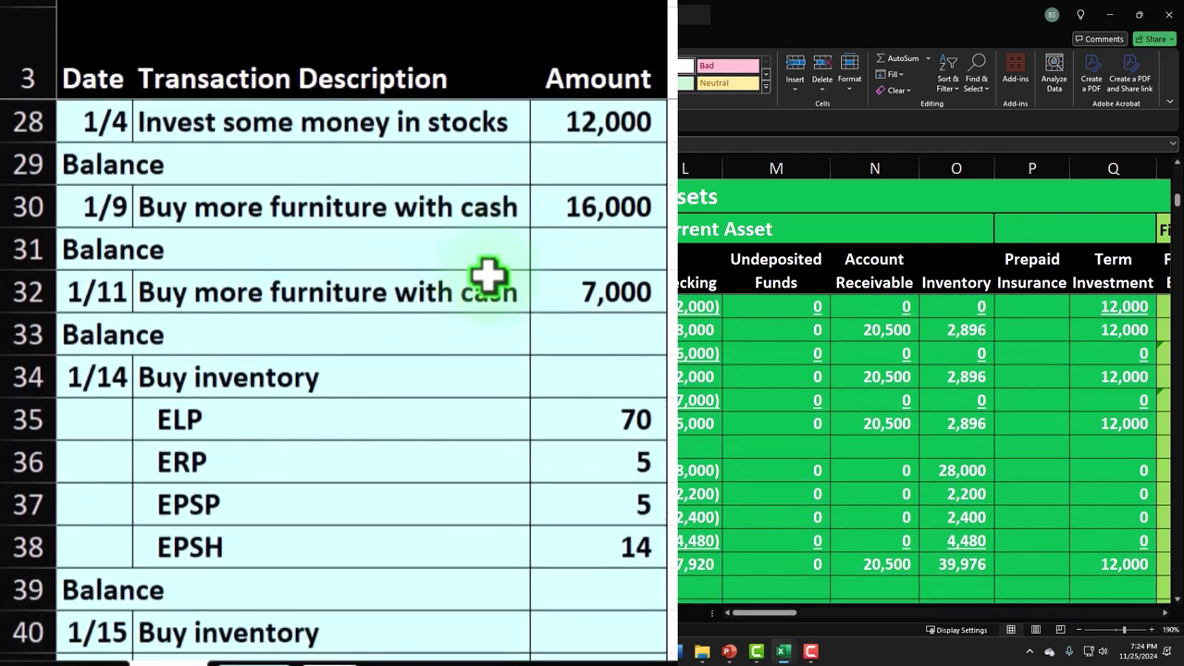
{"action": "scroll", "coordinate": [488, 274], "scroll_direction": "down", "scroll_amount": 1}
{"action": "scroll", "coordinate": [488, 274], "scroll_direction": "down", "scroll_amount": 1}
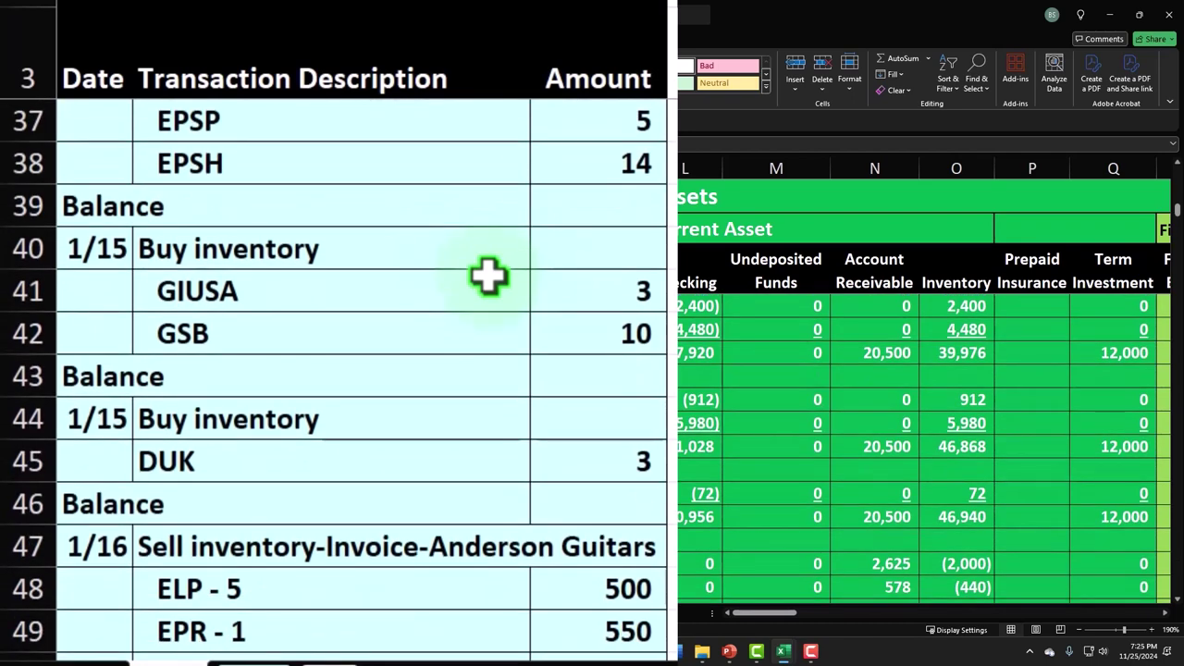
{"action": "scroll", "coordinate": [489, 274], "scroll_direction": "down", "scroll_amount": 5}
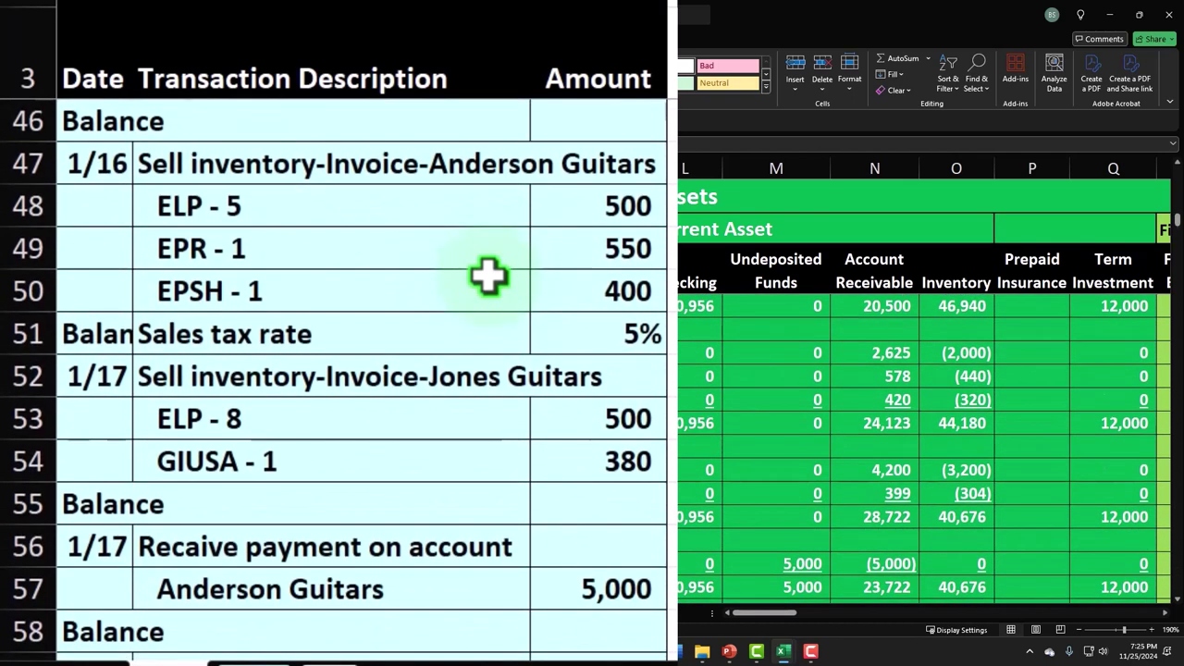
{"action": "scroll", "coordinate": [488, 275], "scroll_direction": "down", "scroll_amount": 5}
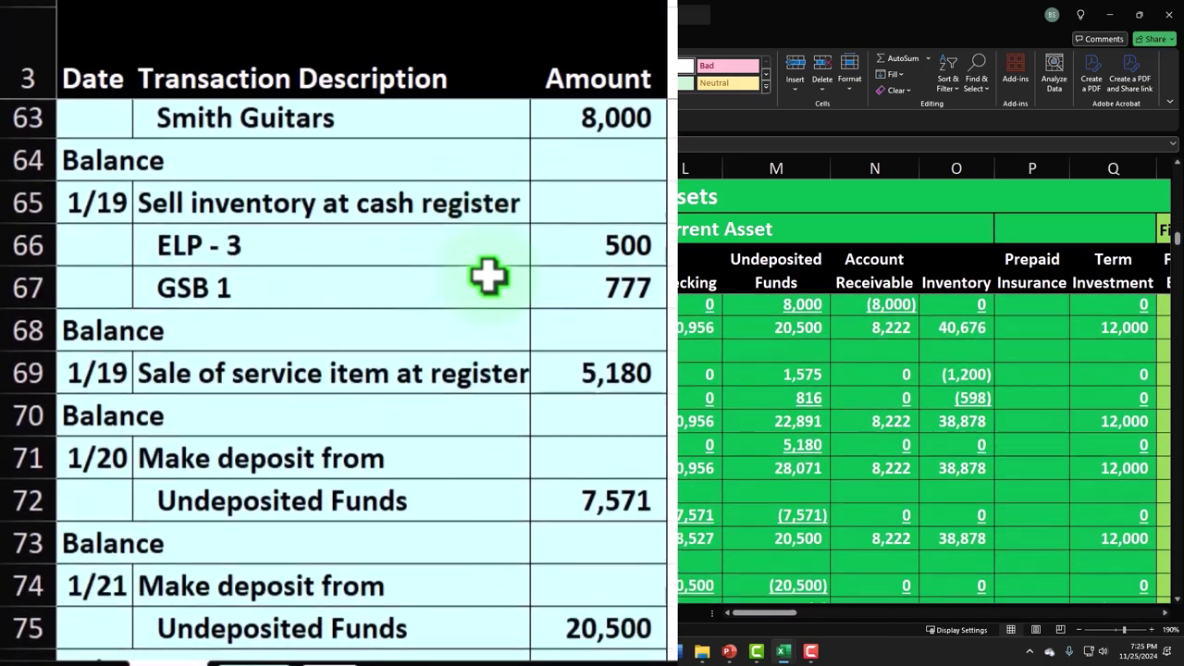
{"action": "scroll", "coordinate": [488, 274], "scroll_direction": "down", "scroll_amount": 5}
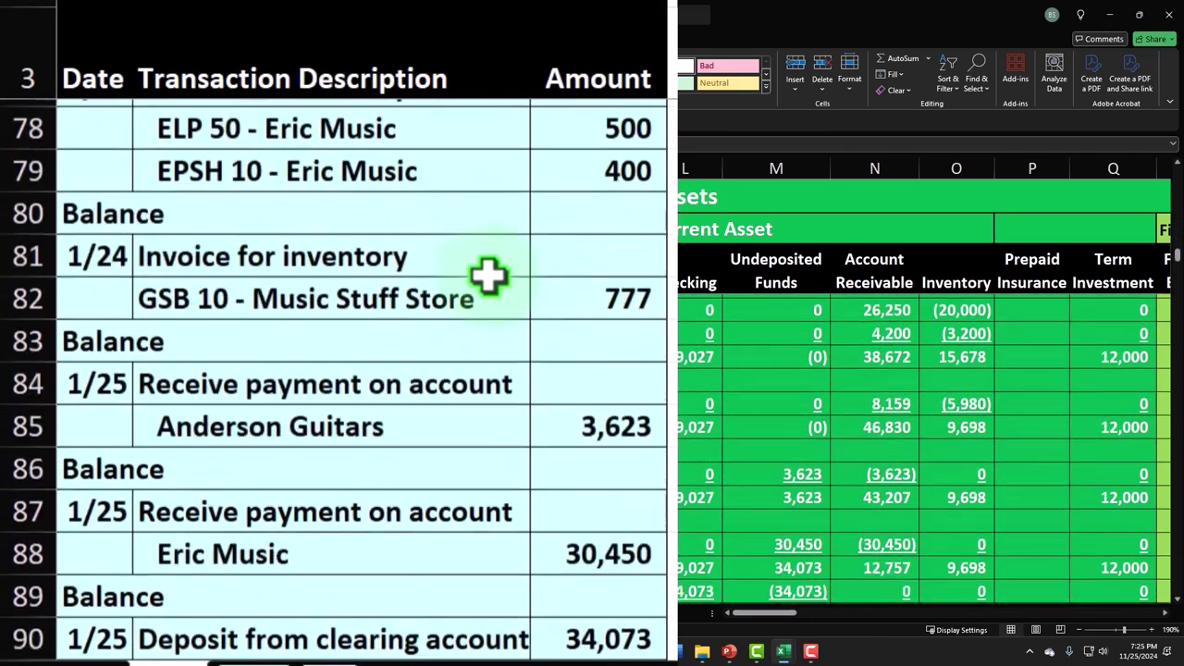
{"action": "scroll", "coordinate": [489, 274], "scroll_direction": "down", "scroll_amount": 5}
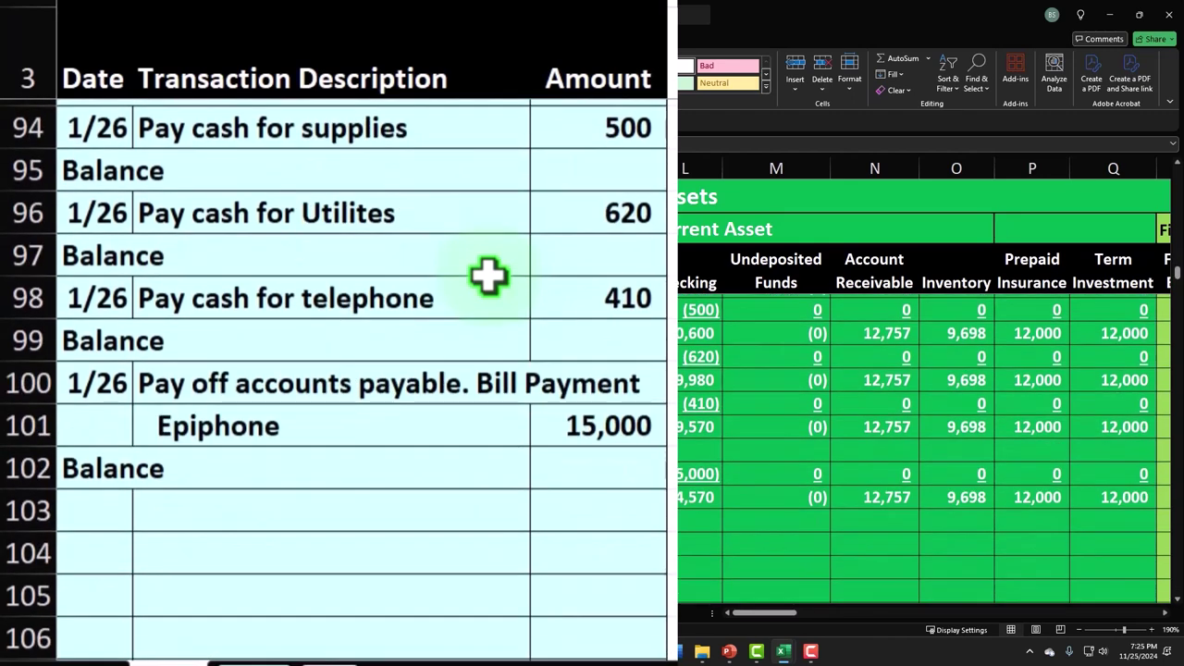
{"action": "left_click", "coordinate": [272, 366]}
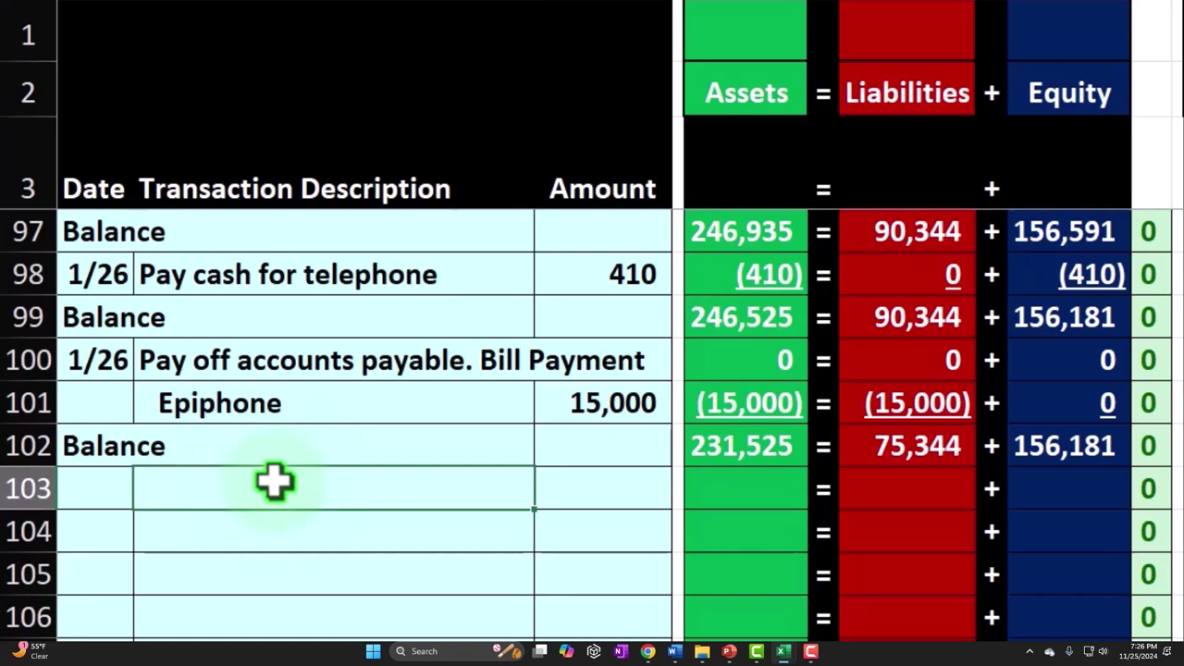
{"action": "left_click", "coordinate": [588, 413]}
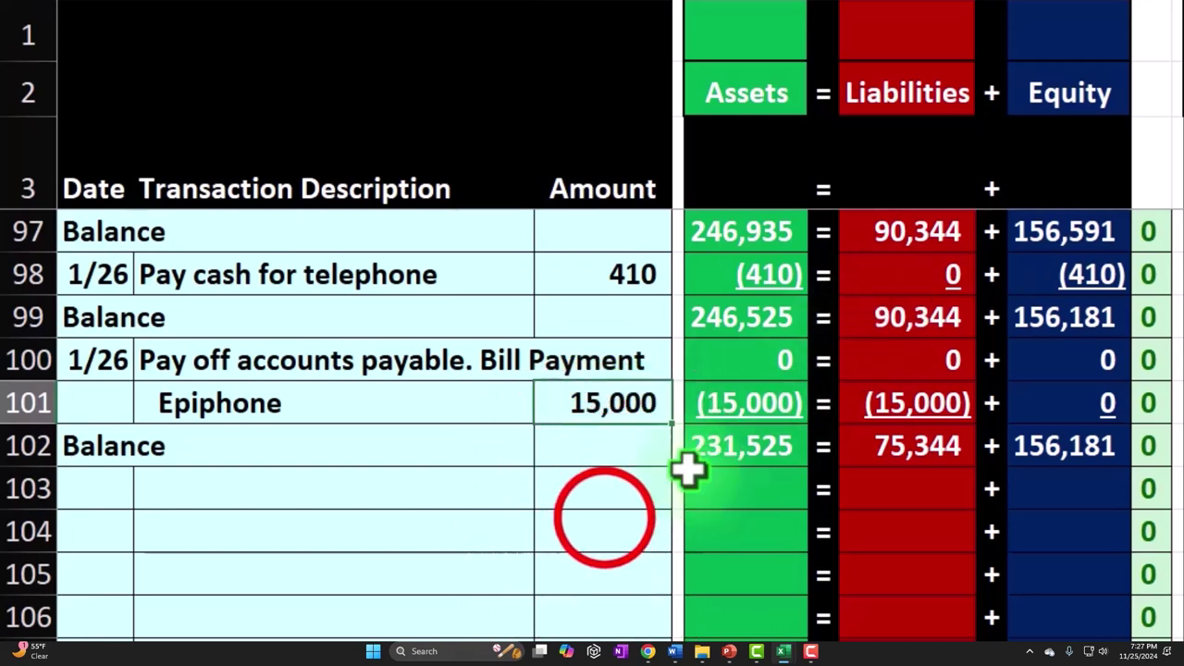
{"action": "left_click", "coordinate": [602, 518]}
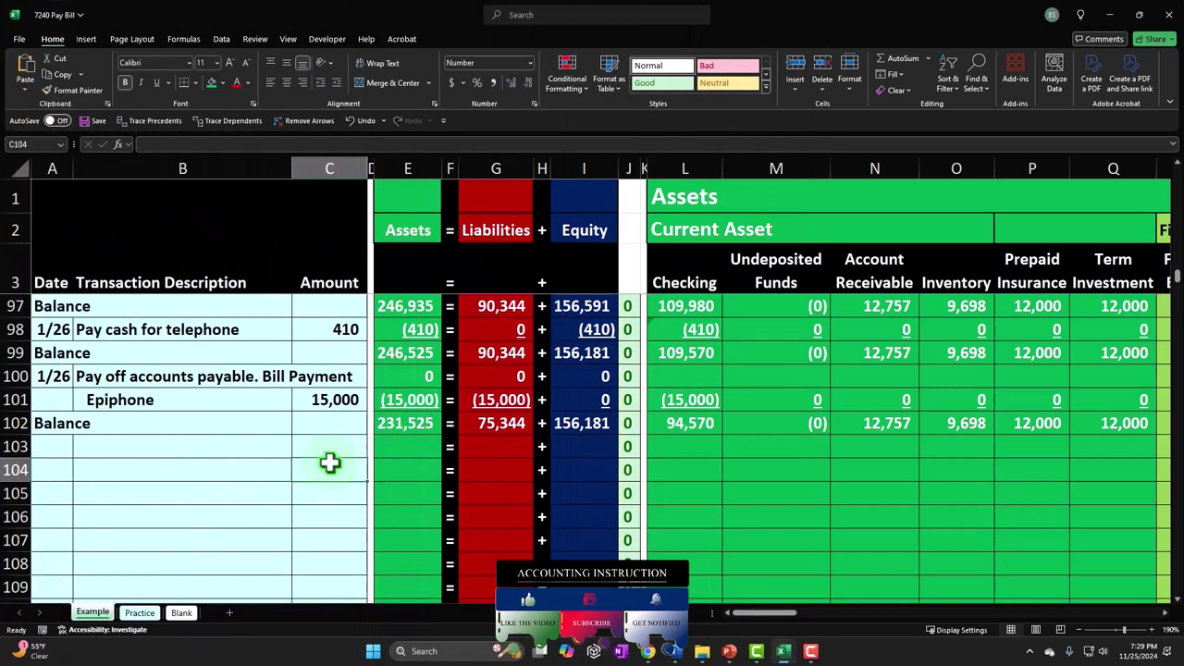
{"action": "left_click", "coordinate": [684, 276]}
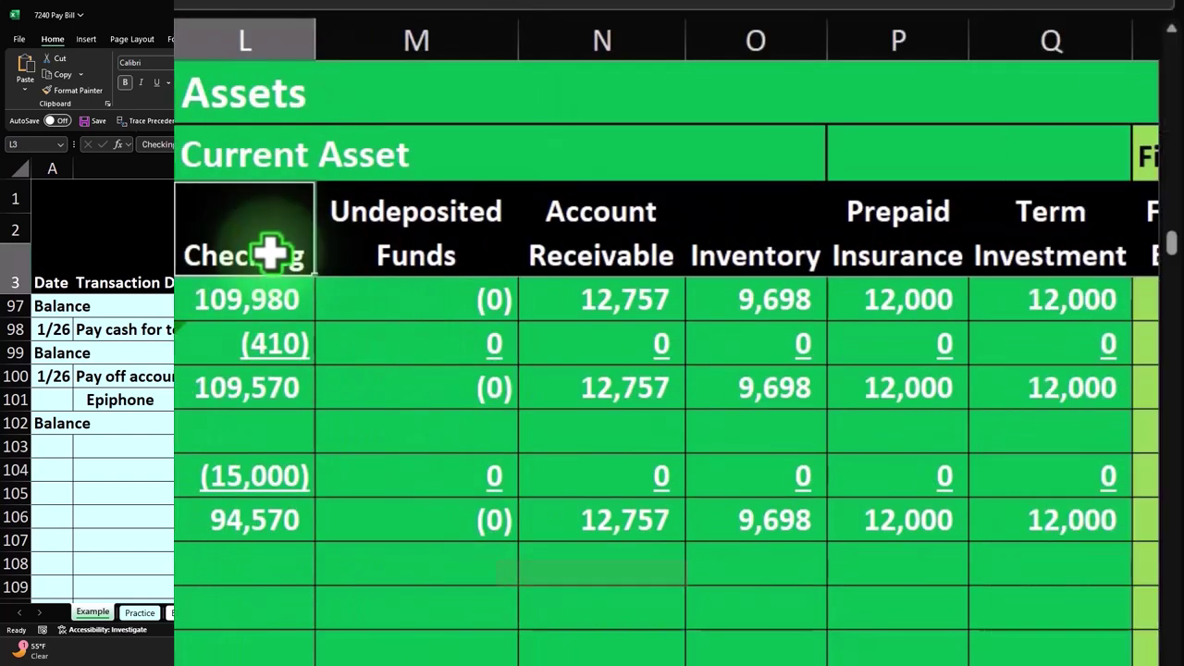
{"action": "left_click", "coordinate": [297, 521]}
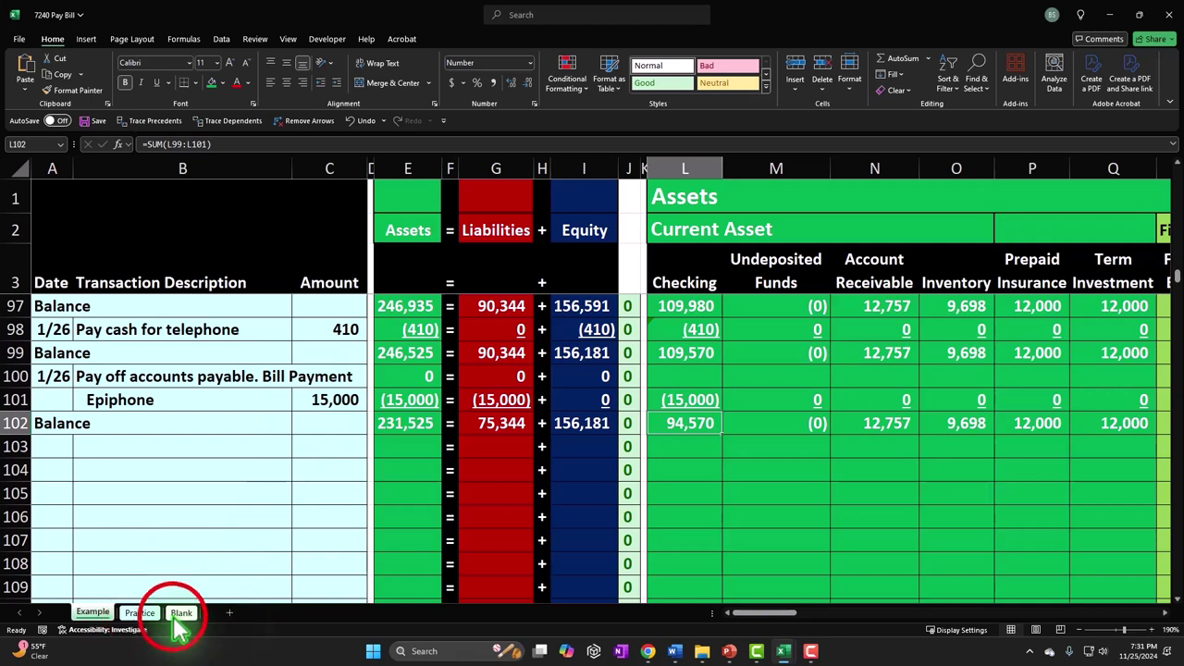
- Switch to the Blank sheet and scroll right to the Accounts Payable Subsidiary Ledger, columns AT–AU
{"action": "left_click", "coordinate": [181, 612]}
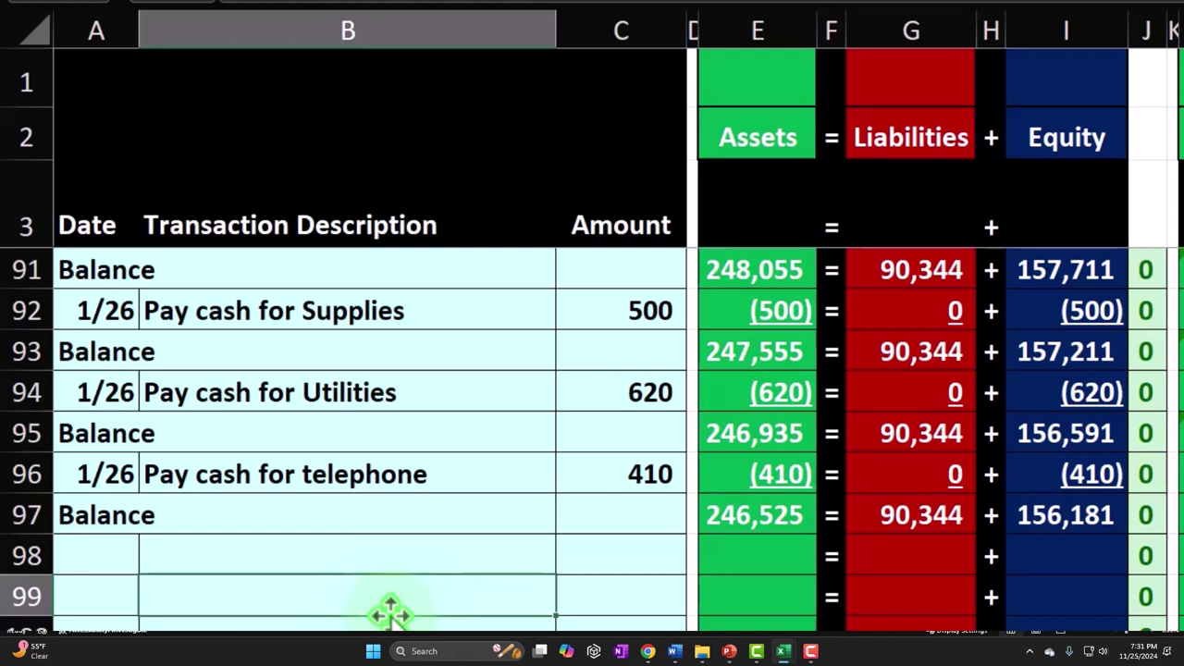
{"action": "left_click", "coordinate": [390, 613]}
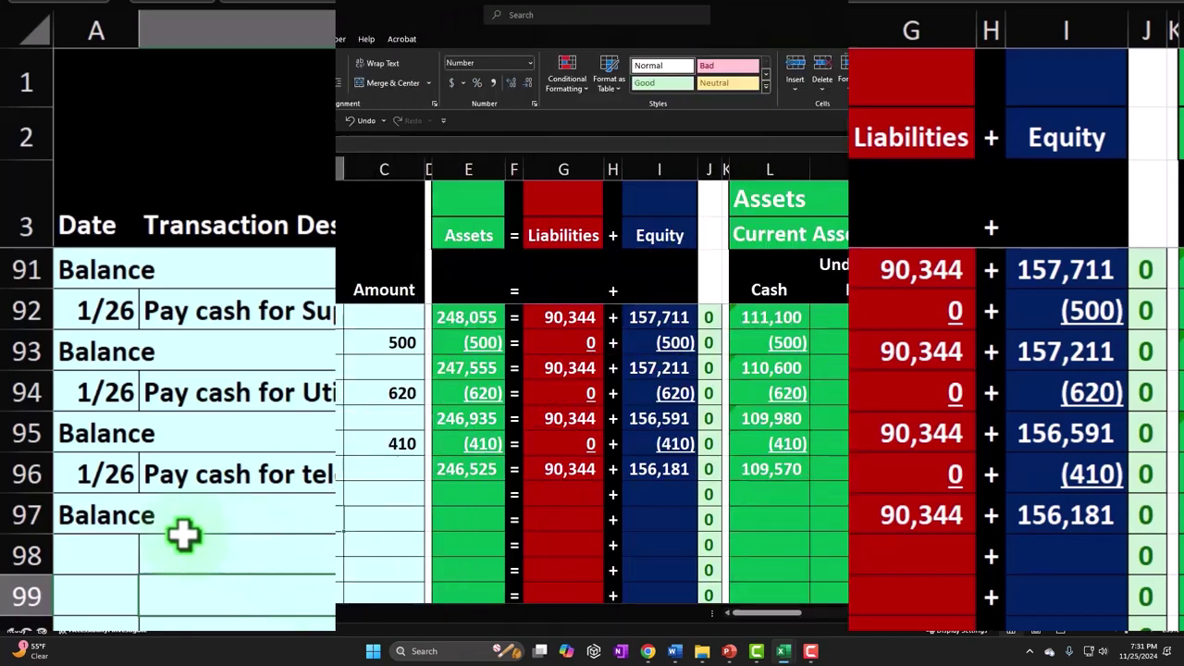
{"action": "left_click_drag", "start_coordinate": [770, 613], "coordinate": [775, 613]}
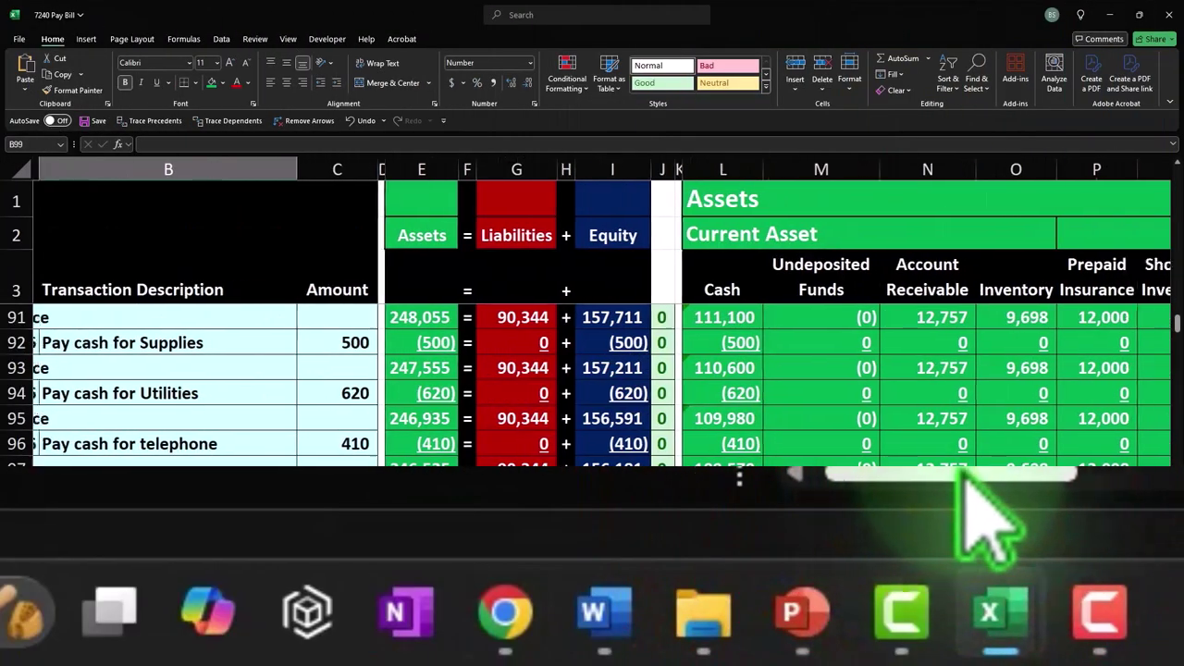
{"action": "left_click_drag", "start_coordinate": [963, 472], "coordinate": [952, 618]}
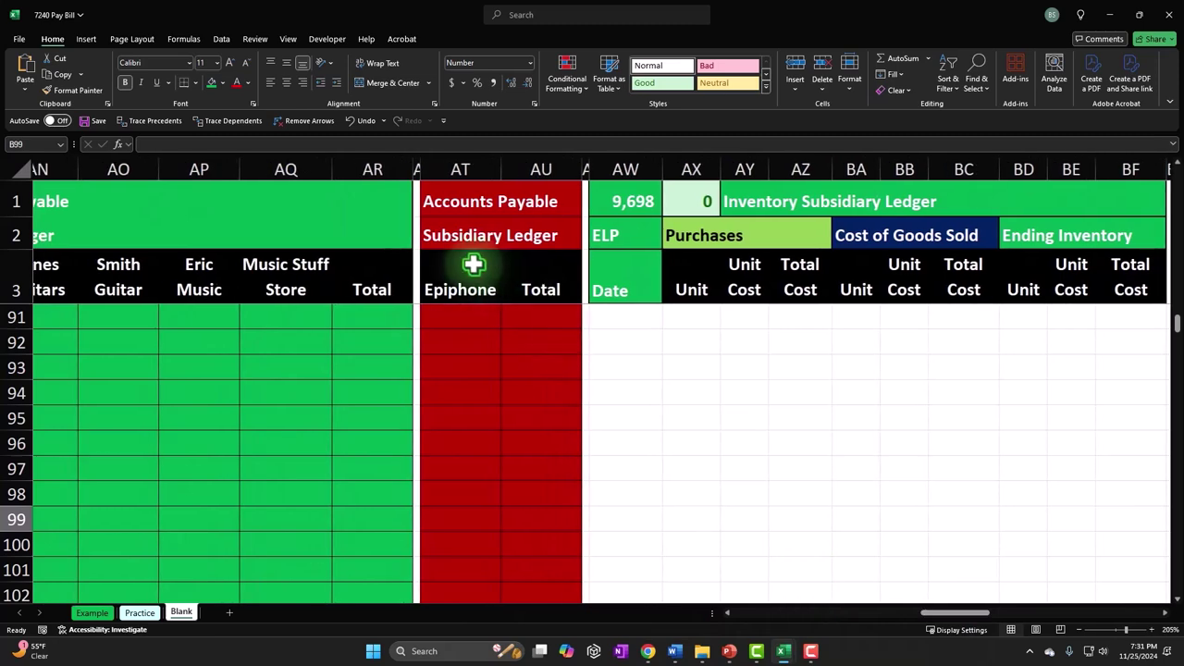
- Verify Epiphone's ledger cell AT12 shows 15,000 via =C12, with a matching 15,000 total
{"action": "scroll", "coordinate": [539, 364], "scroll_direction": "up", "scroll_amount": 10}
{"action": "scroll", "coordinate": [539, 365], "scroll_direction": "up", "scroll_amount": 19}
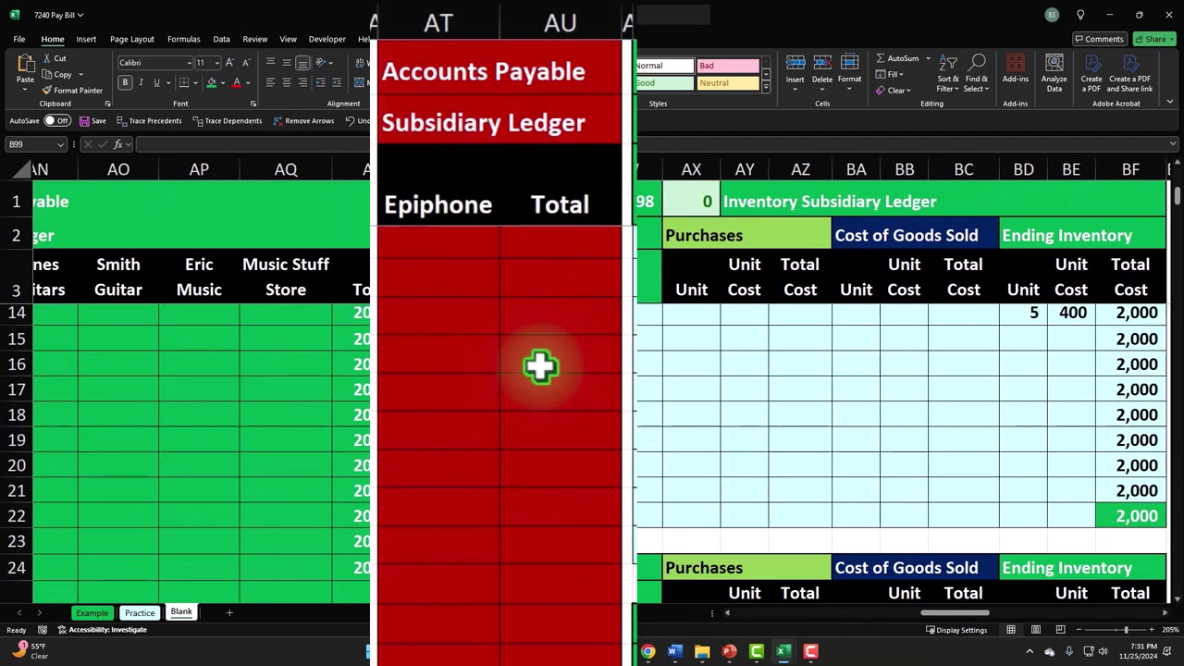
{"action": "left_click", "coordinate": [453, 549]}
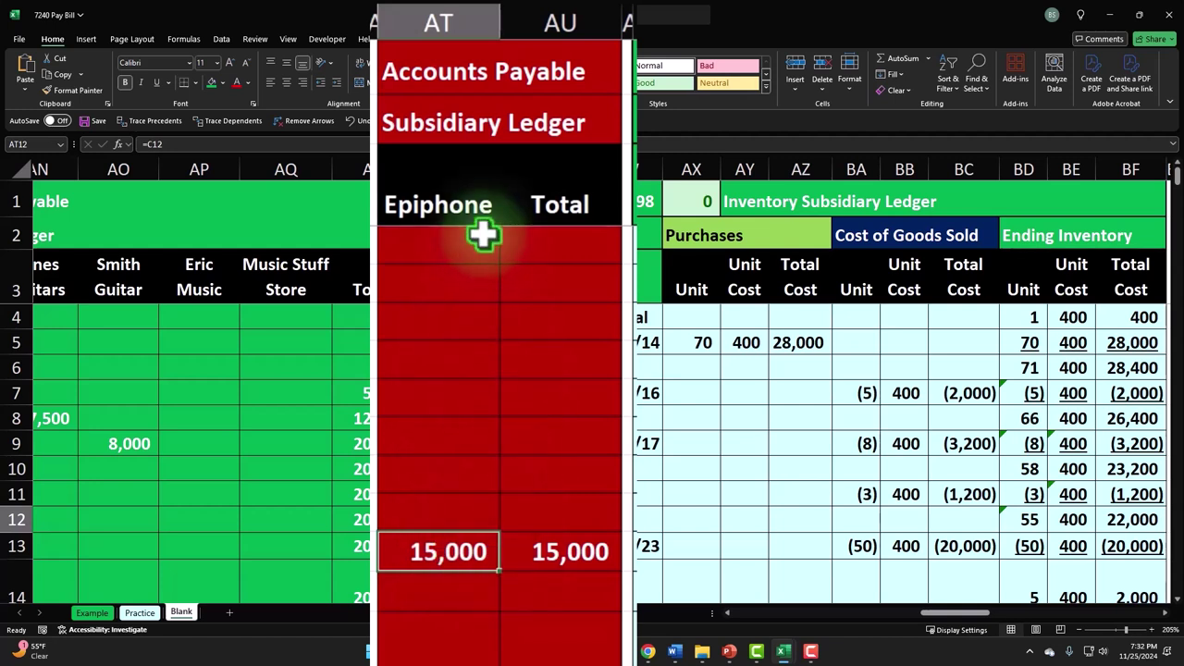
{"action": "left_click", "coordinate": [435, 196]}
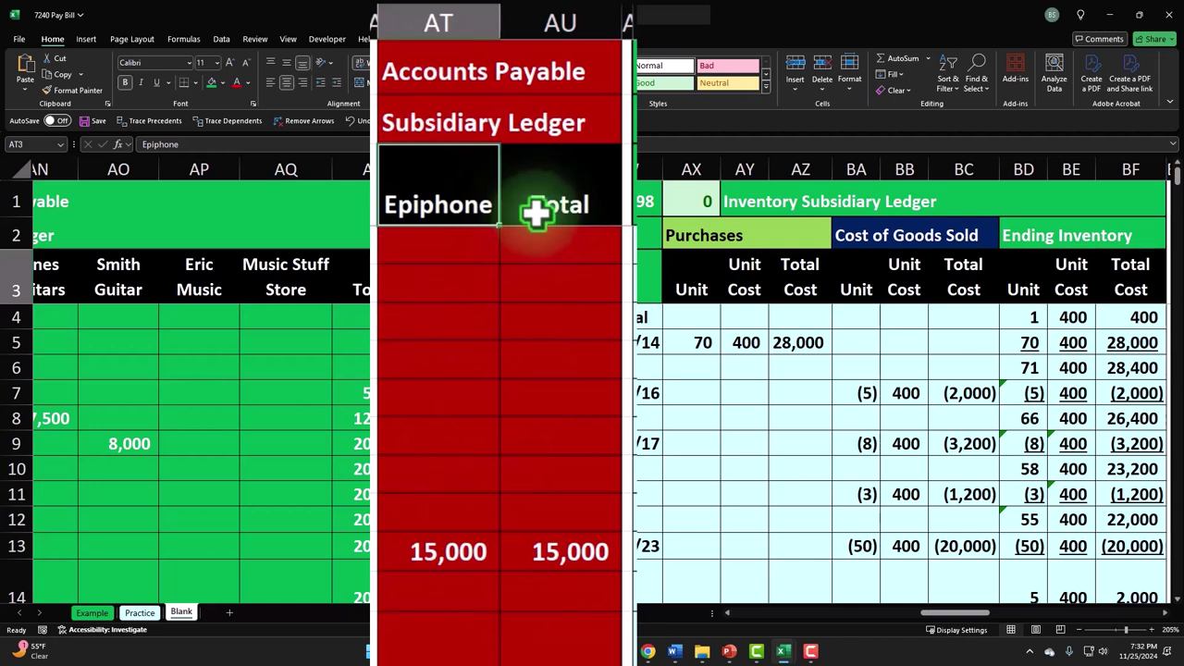
{"action": "left_click", "coordinate": [468, 555]}
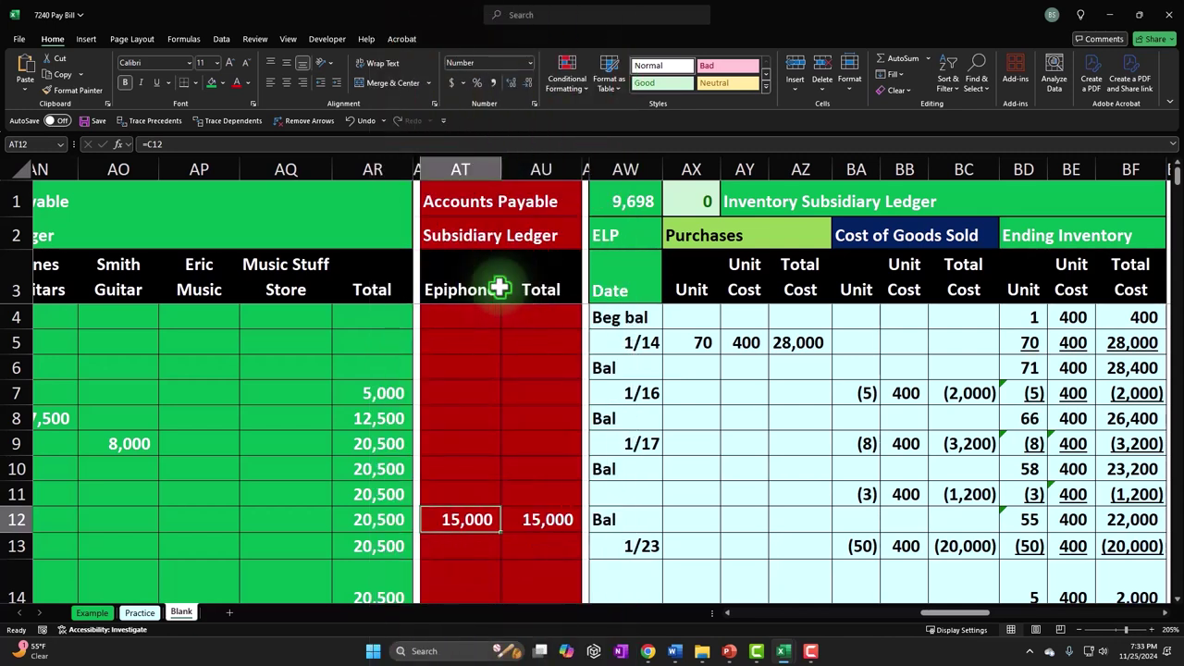
- Return to column A and scroll down to the row 97 Balance of 246,525
{"action": "key", "text": "Down"}
{"action": "key", "text": "Left"}
{"action": "key", "text": "Left"}
{"action": "key", "text": "Left"}
{"action": "key", "text": "Left"}
{"action": "key", "text": "Left"}
{"action": "key", "text": "Left"}
{"action": "key", "text": "Left"}
{"action": "key", "text": "Left"}
{"action": "key", "text": "Left"}
{"action": "key", "text": "Left"}
{"action": "key", "text": "Left"}
{"action": "key", "text": "Left"}
{"action": "key", "text": "Left"}
{"action": "key", "text": "Left"}
{"action": "key", "text": "Left"}
{"action": "key", "text": "Left"}
{"action": "key", "text": "Left"}
{"action": "key", "text": "Left"}
{"action": "key", "text": "Left"}
{"action": "key", "text": "Left"}
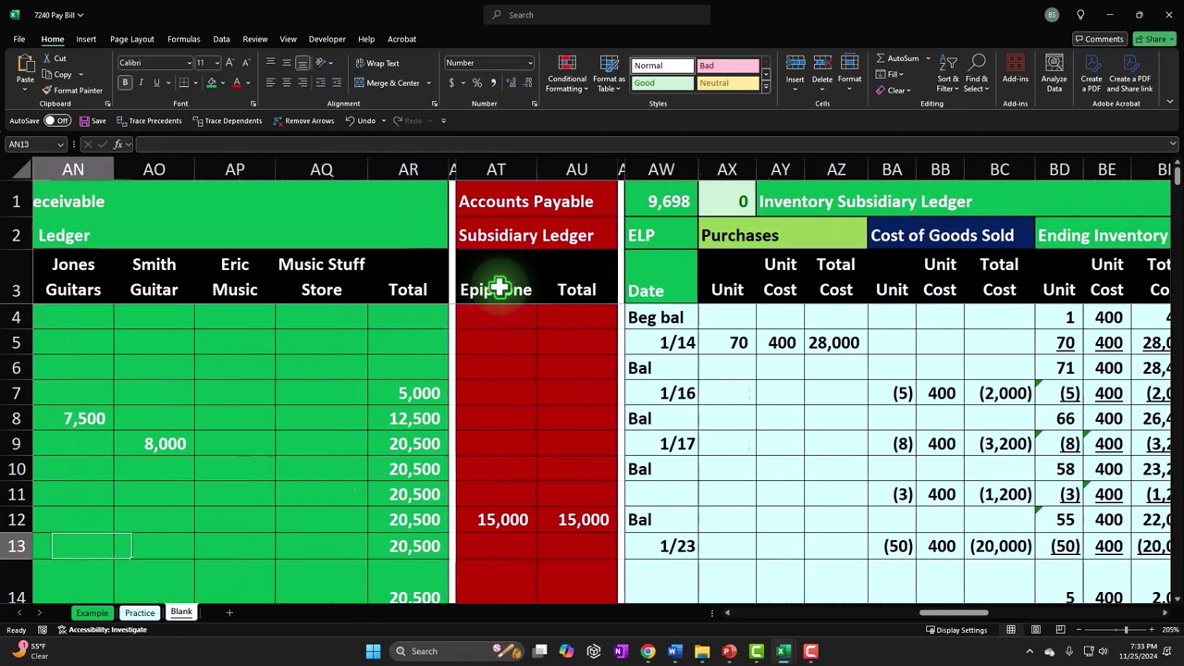
{"action": "key", "text": "Left"}
{"action": "key", "text": "Left"}
{"action": "key", "text": "Left"}
{"action": "key", "text": "Left"}
{"action": "key", "text": "Left"}
{"action": "key", "text": "Left"}
{"action": "key", "text": "Left"}
{"action": "key", "text": "Left"}
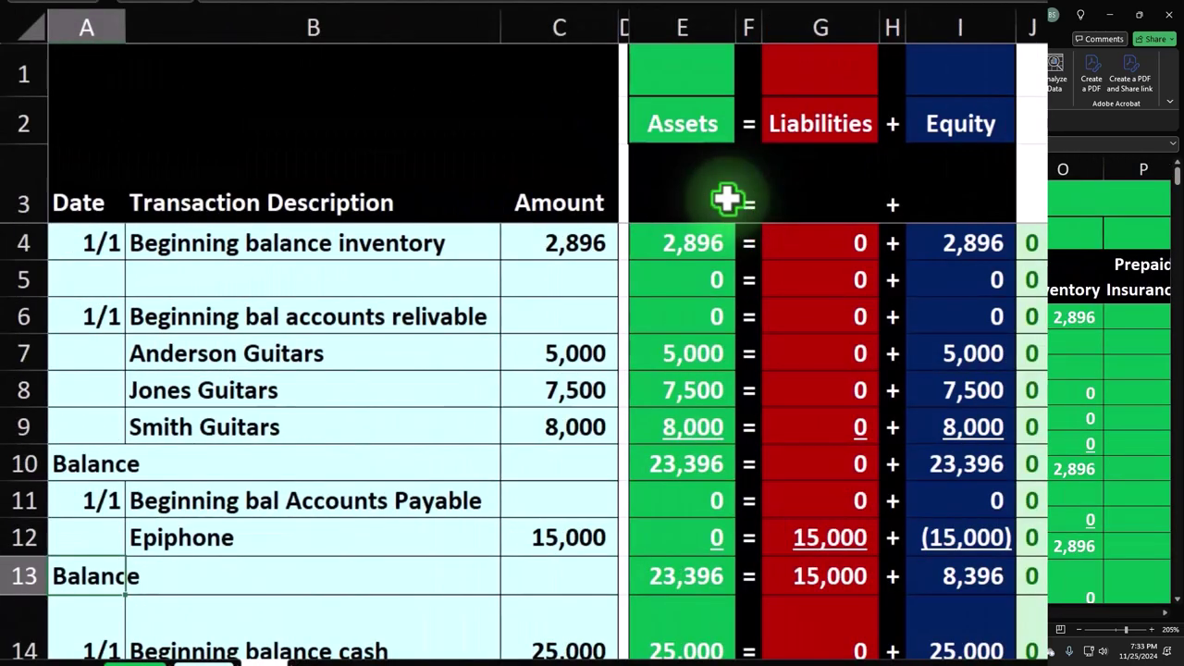
{"action": "left_click", "coordinate": [404, 516]}
{"action": "scroll", "coordinate": [406, 517], "scroll_direction": "down", "scroll_amount": 3}
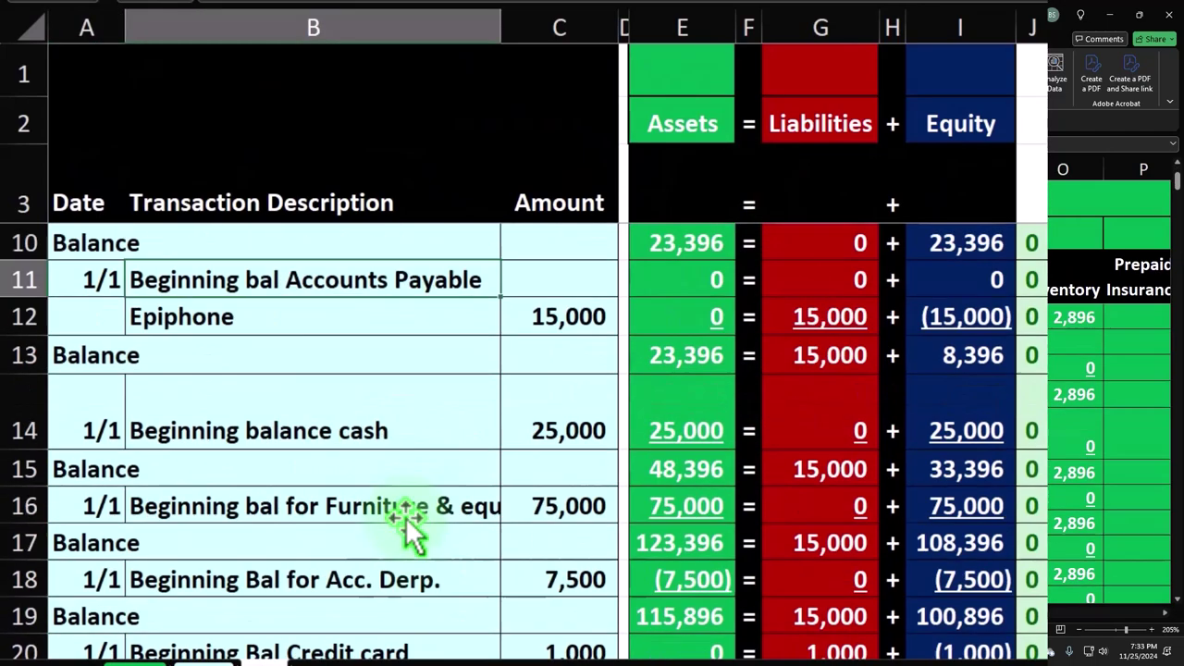
{"action": "scroll", "coordinate": [404, 517], "scroll_direction": "down", "scroll_amount": 5}
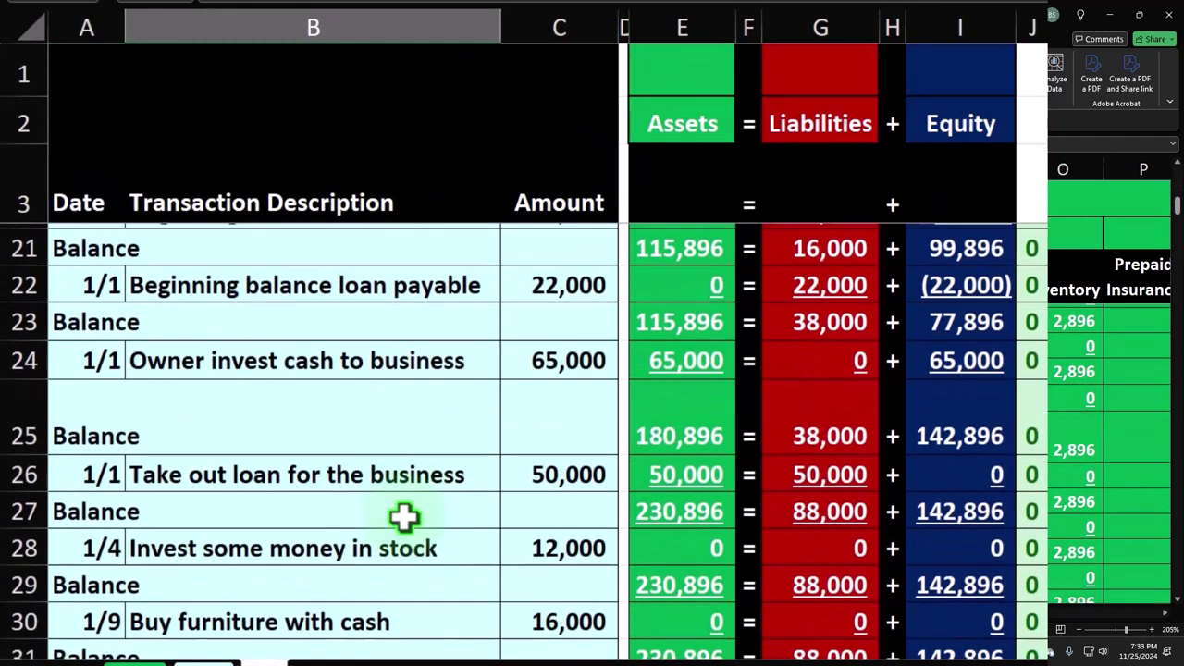
{"action": "scroll", "coordinate": [404, 517], "scroll_direction": "down", "scroll_amount": 4}
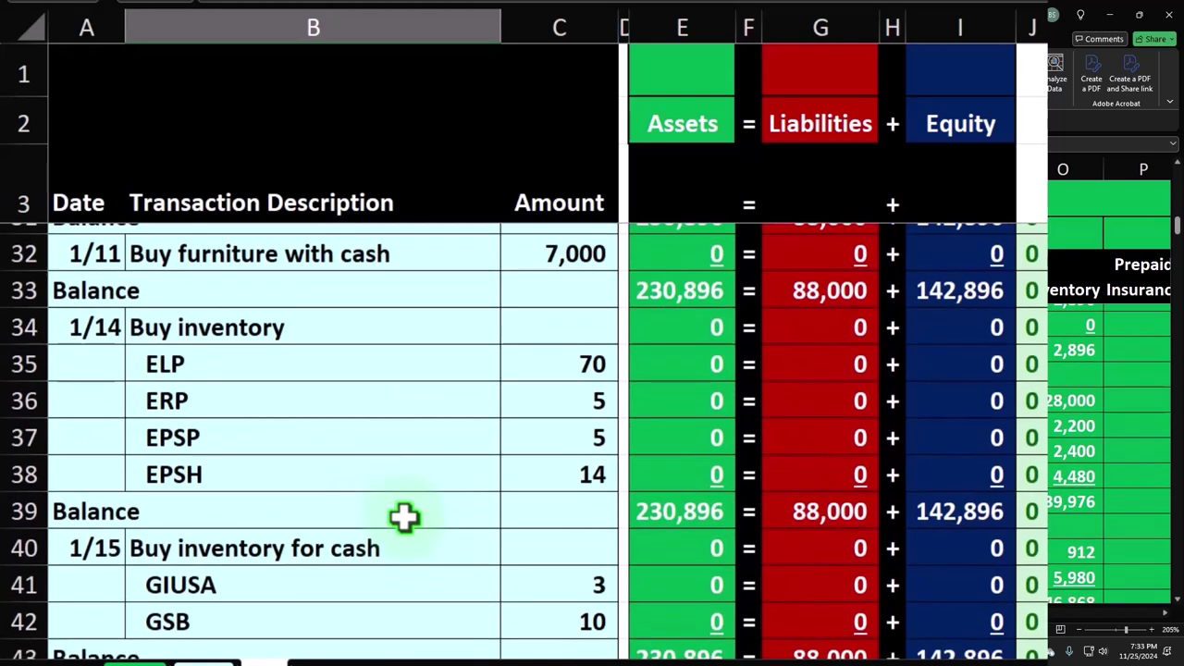
{"action": "scroll", "coordinate": [404, 517], "scroll_direction": "down", "scroll_amount": 6}
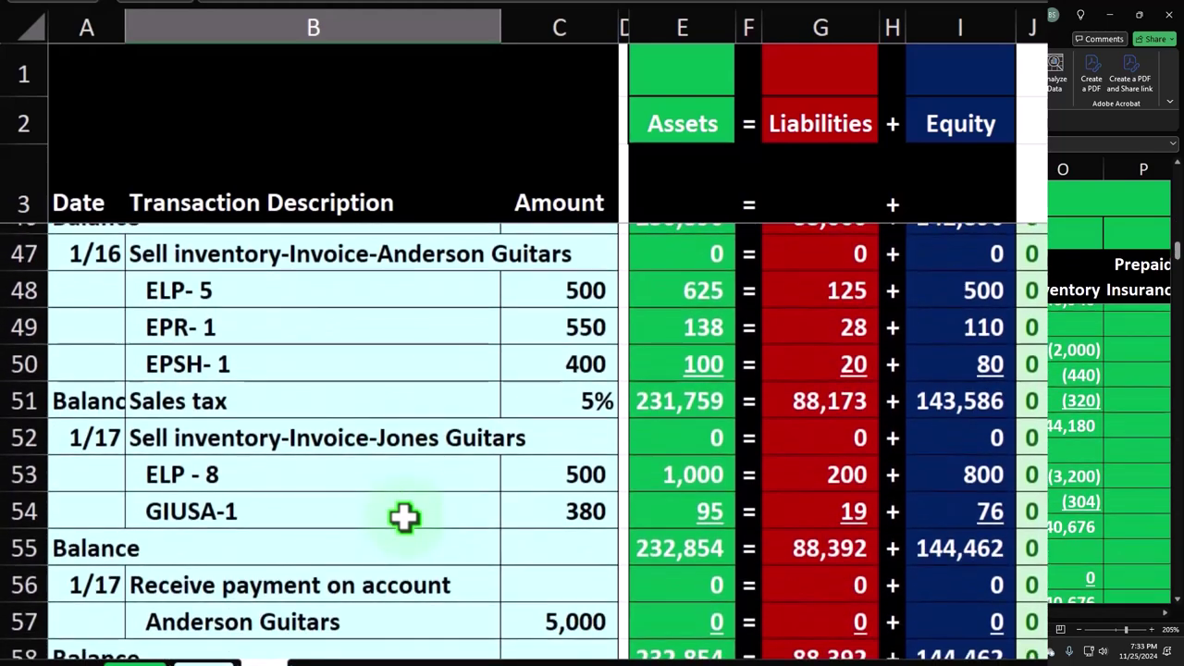
{"action": "scroll", "coordinate": [405, 517], "scroll_direction": "down", "scroll_amount": 8}
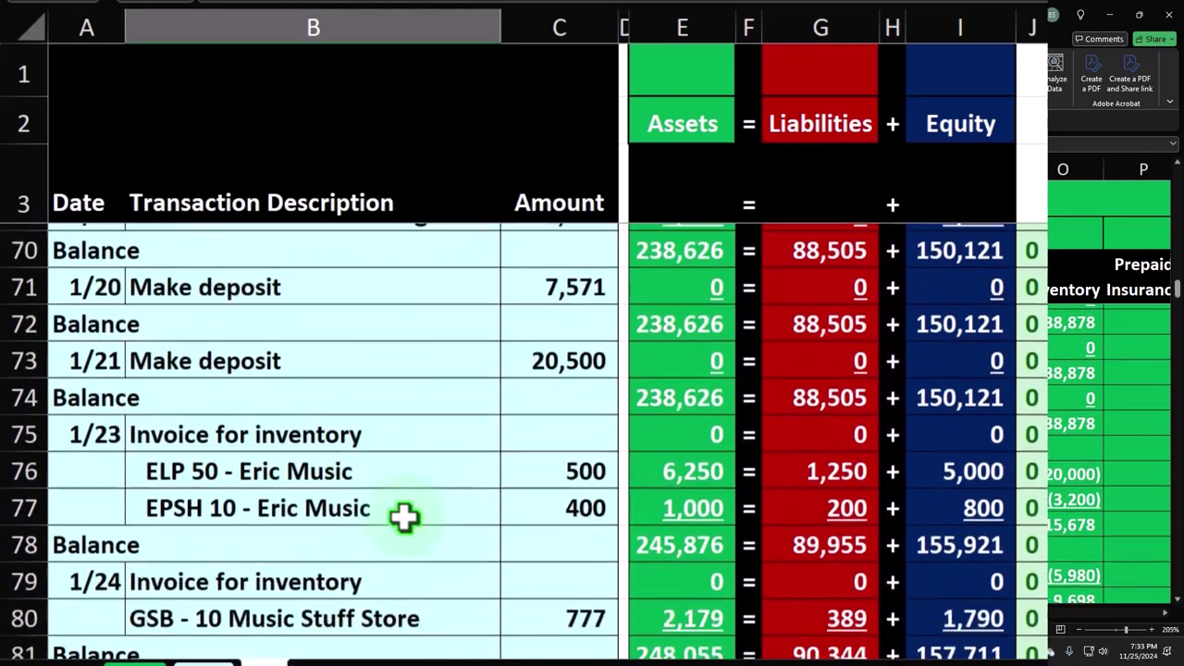
{"action": "scroll", "coordinate": [404, 517], "scroll_direction": "down", "scroll_amount": 3}
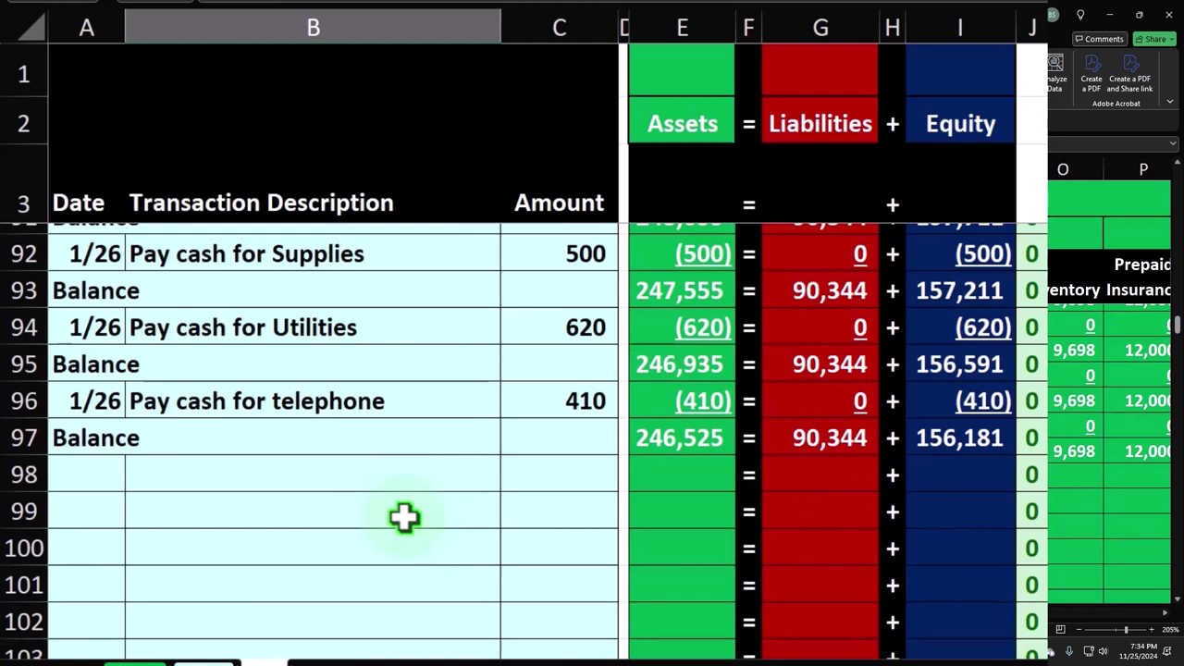
- Enter date 1/26 and description 'Pay off accounts Payavble. Bill Payment' in row 98
{"action": "left_click", "coordinate": [98, 475]}
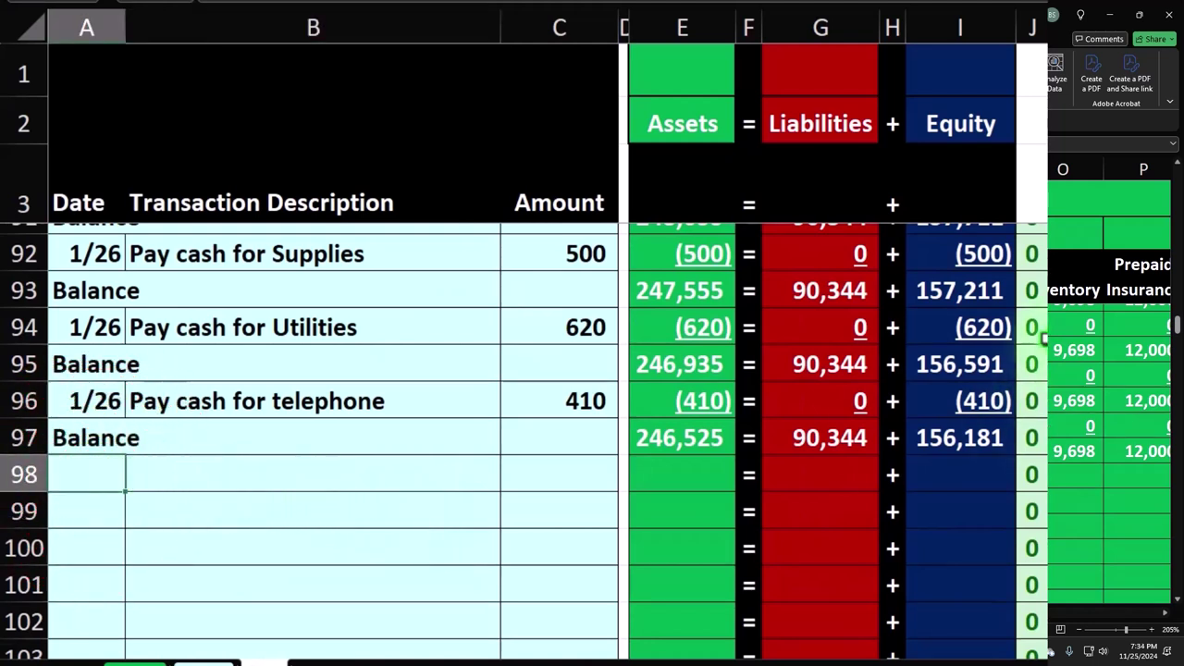
{"action": "type", "text": "1/26"}
{"action": "key", "text": "Return"}
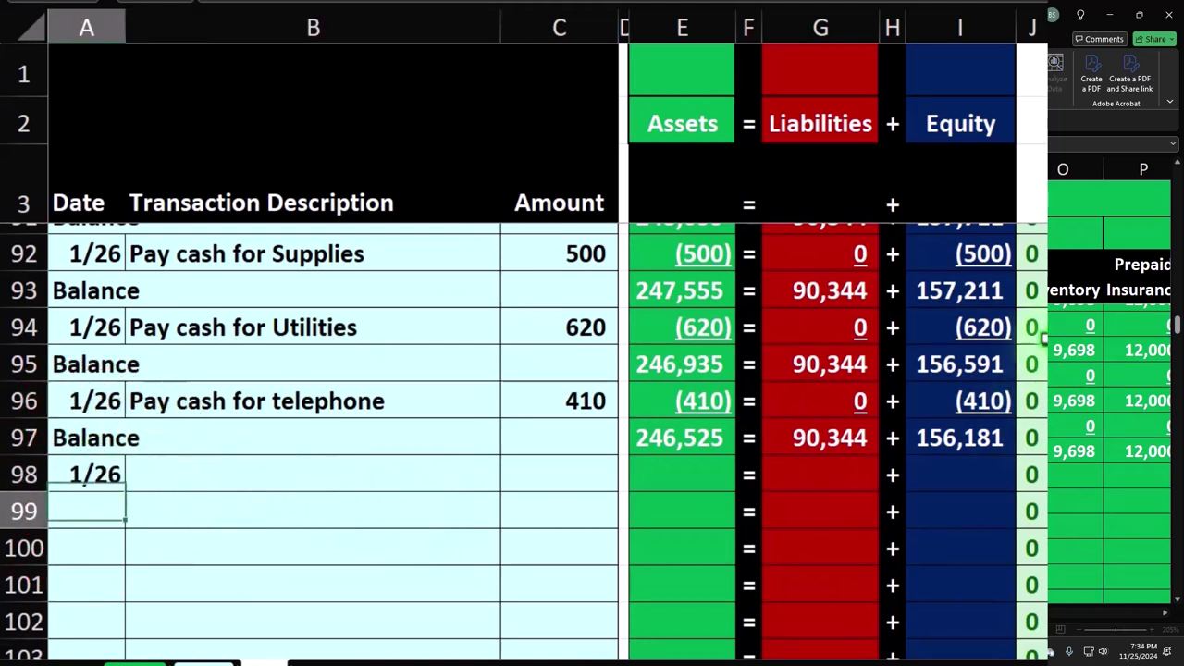
{"action": "key", "text": "Tab"}
{"action": "key", "text": "Up"}
{"action": "type", "text": "Pa"}
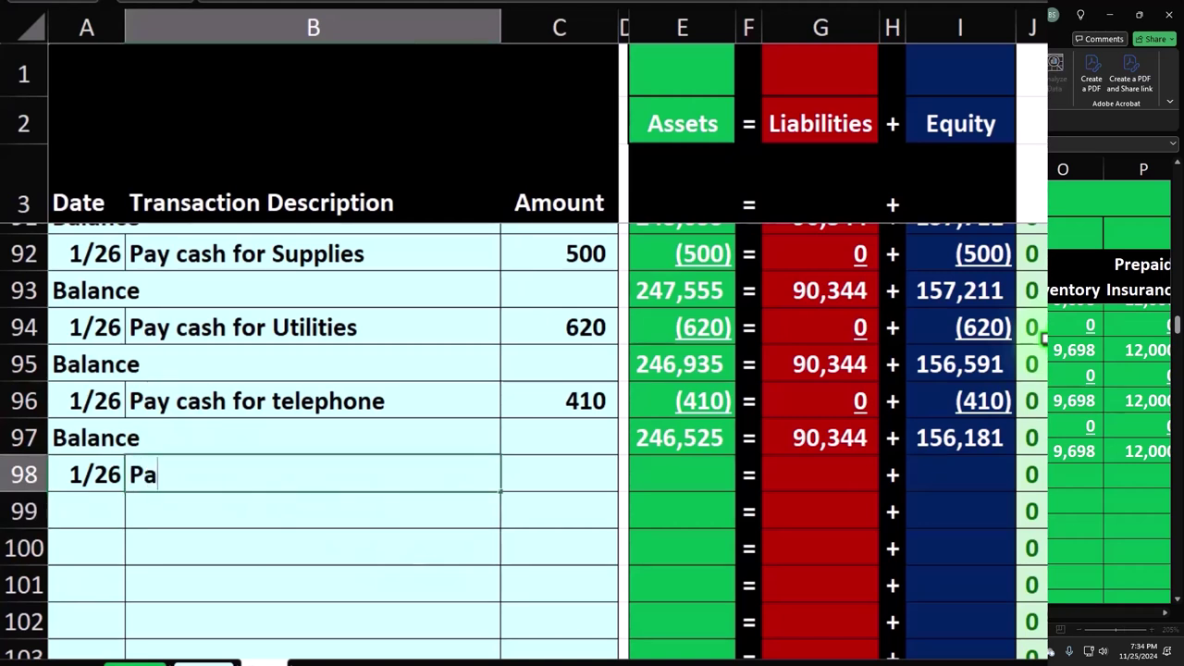
{"action": "type", "text": "y off accounts"}
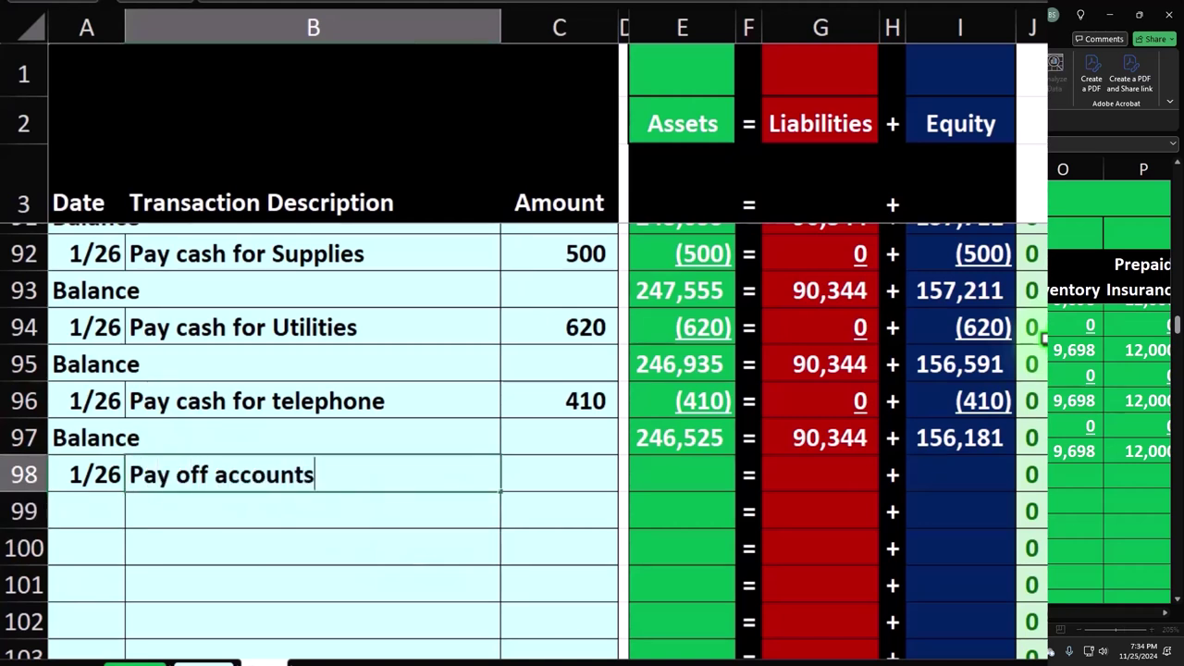
{"action": "type", "text": " Payavble"}
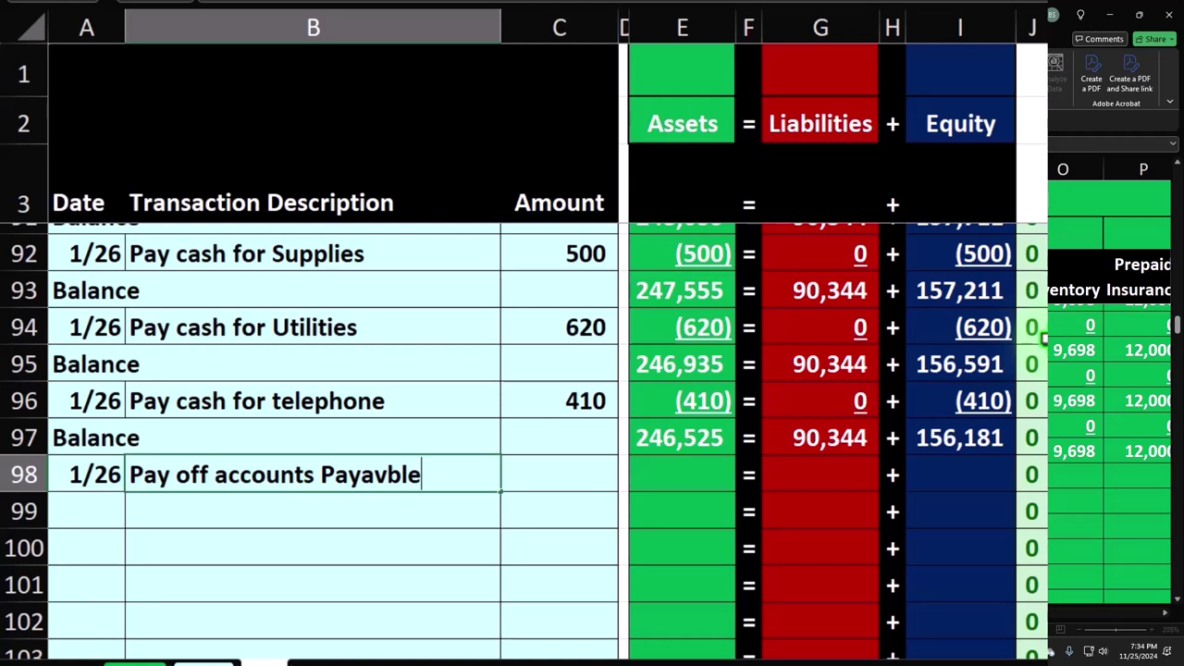
{"action": "type", "text": ". Bill Payment"}
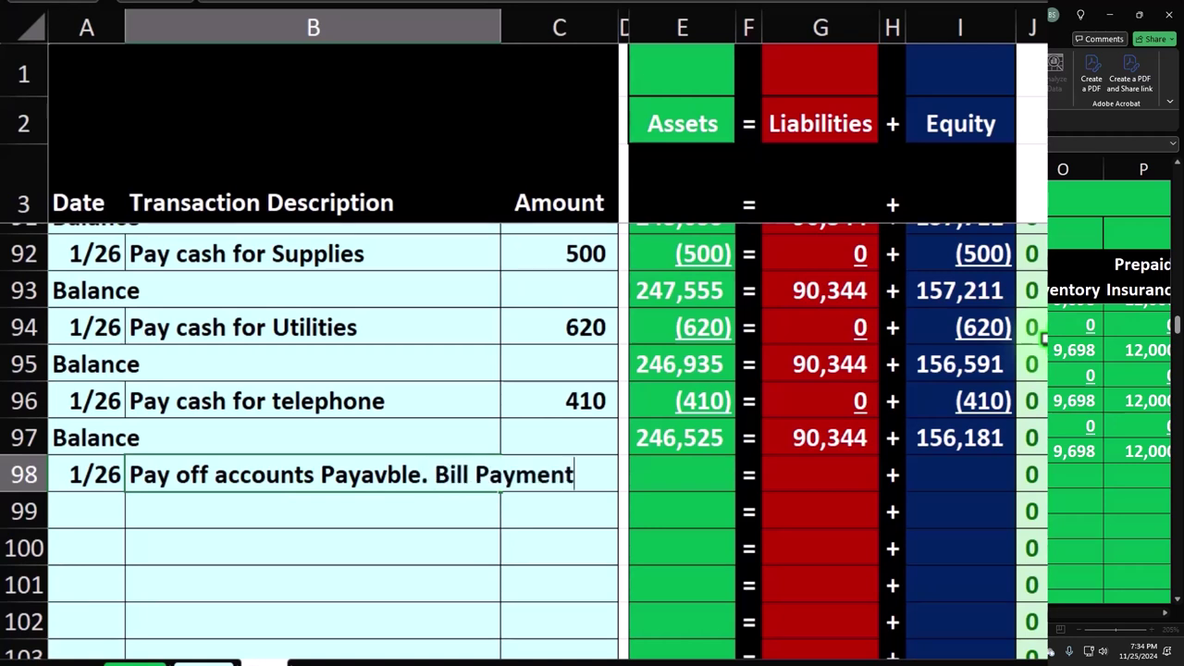
{"action": "key", "text": "Return"}
- Enter Epiphone with an amount of 15000 in row 99
{"action": "type", "text": "E"}
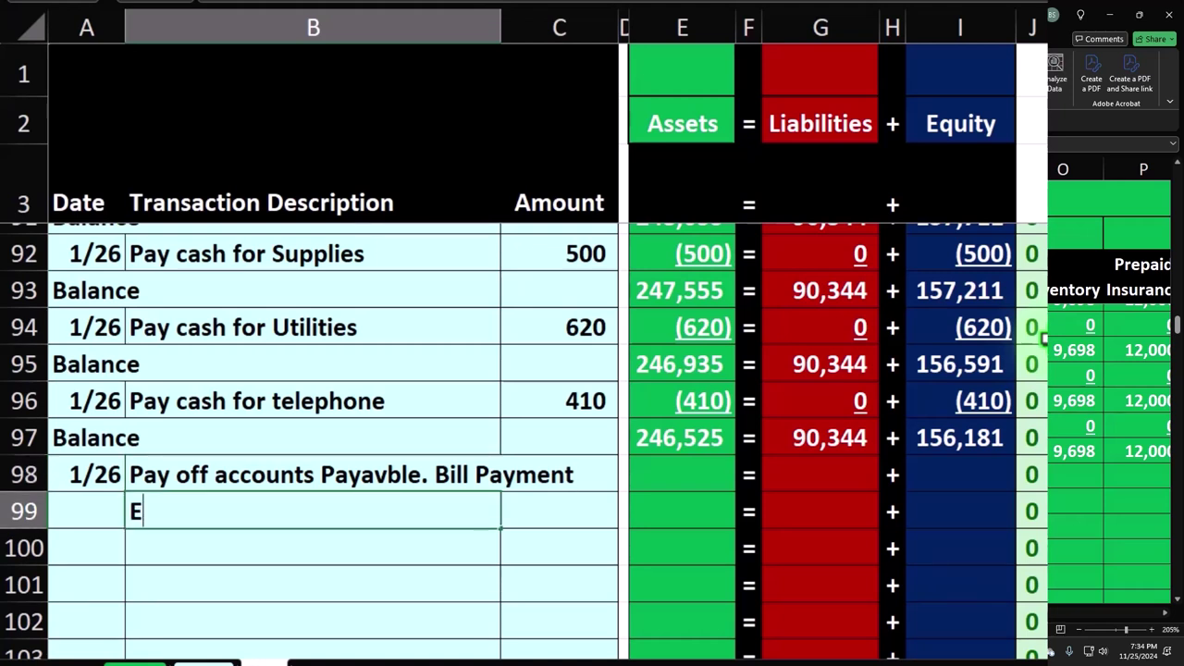
{"action": "type", "text": "piphone"}
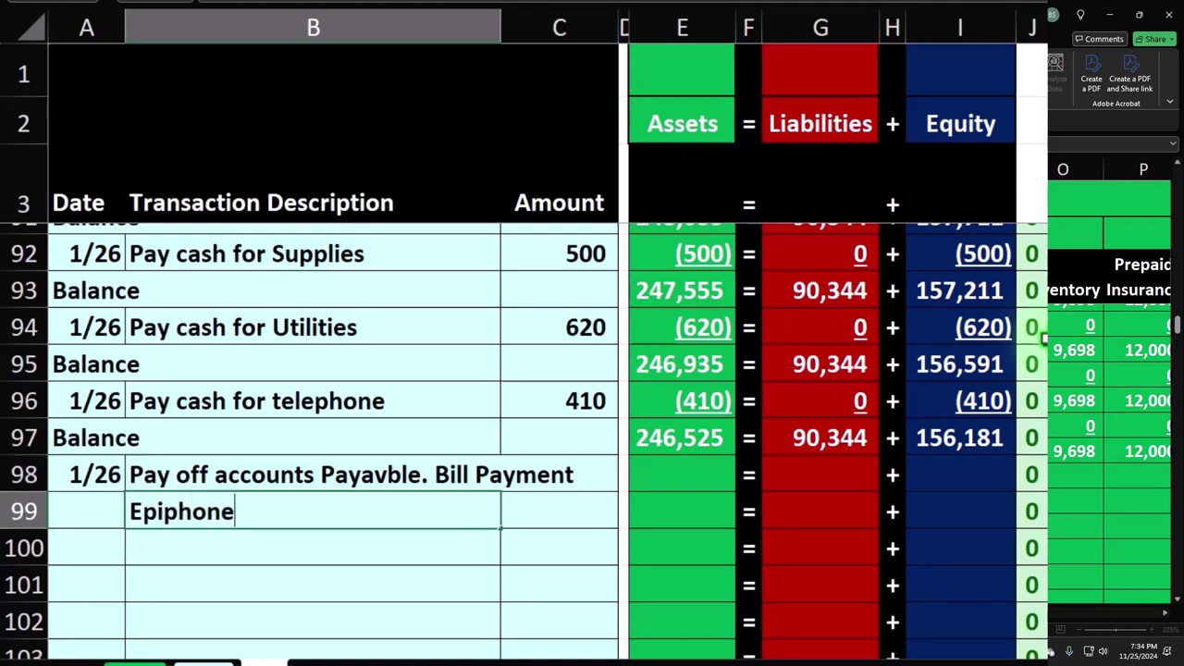
{"action": "key", "text": "Tab"}
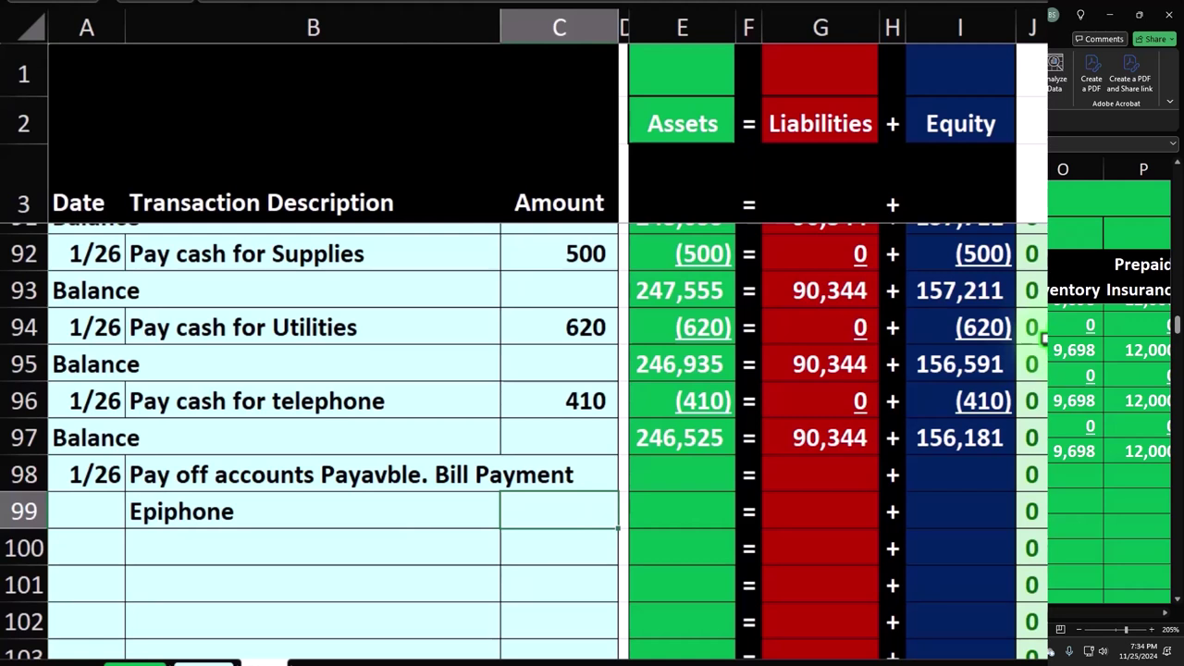
{"action": "type", "text": "15000"}
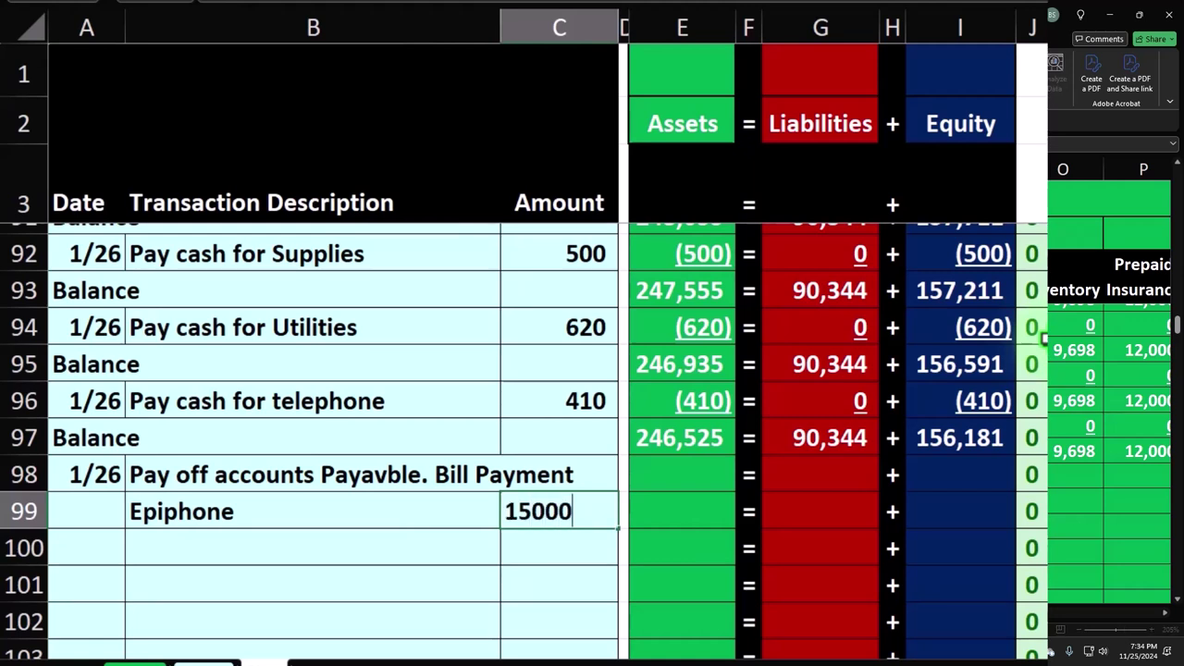
{"action": "key", "text": "Return"}
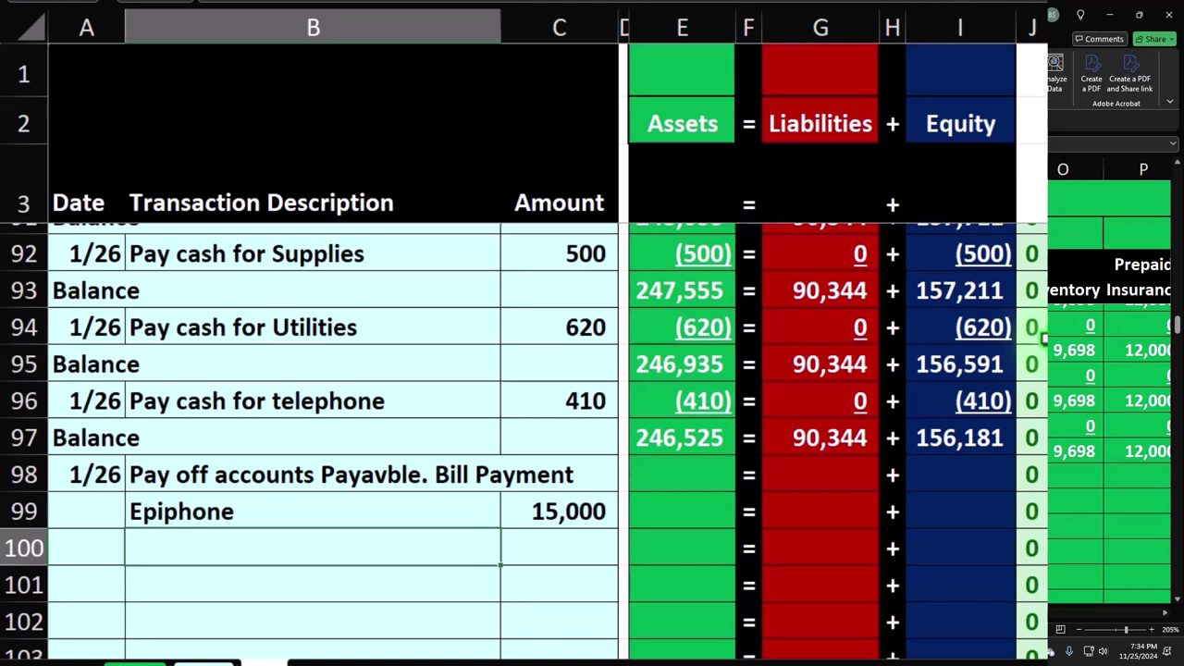
{"action": "left_click", "coordinate": [313, 511]}
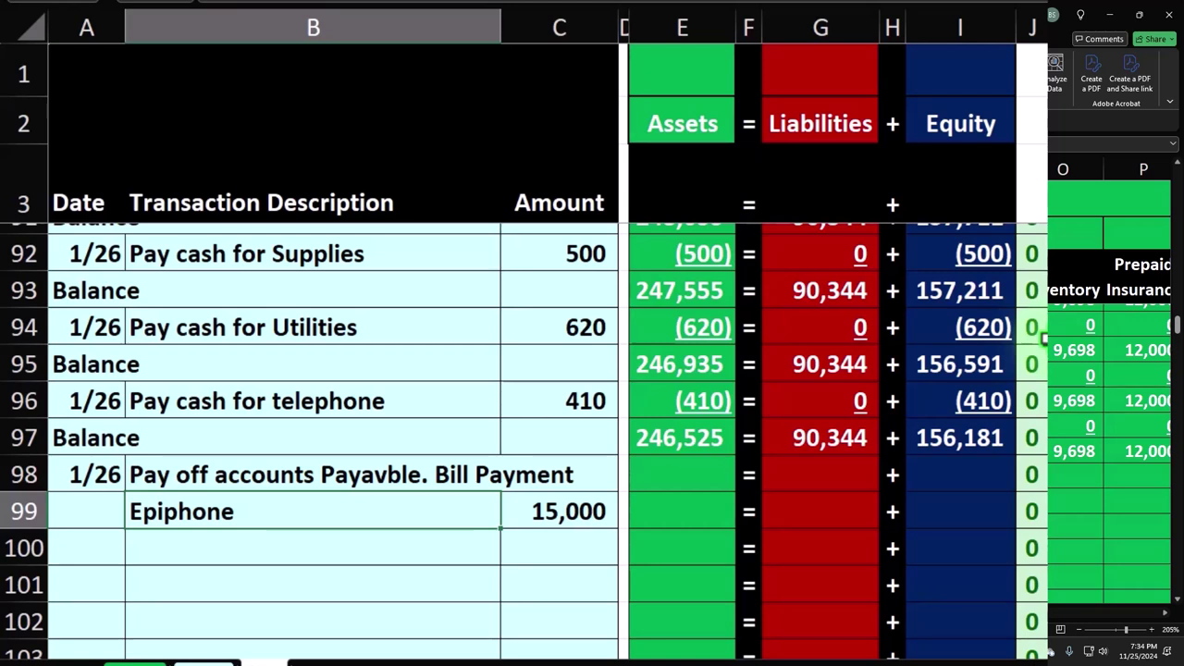
{"action": "left_click", "coordinate": [239, 504]}
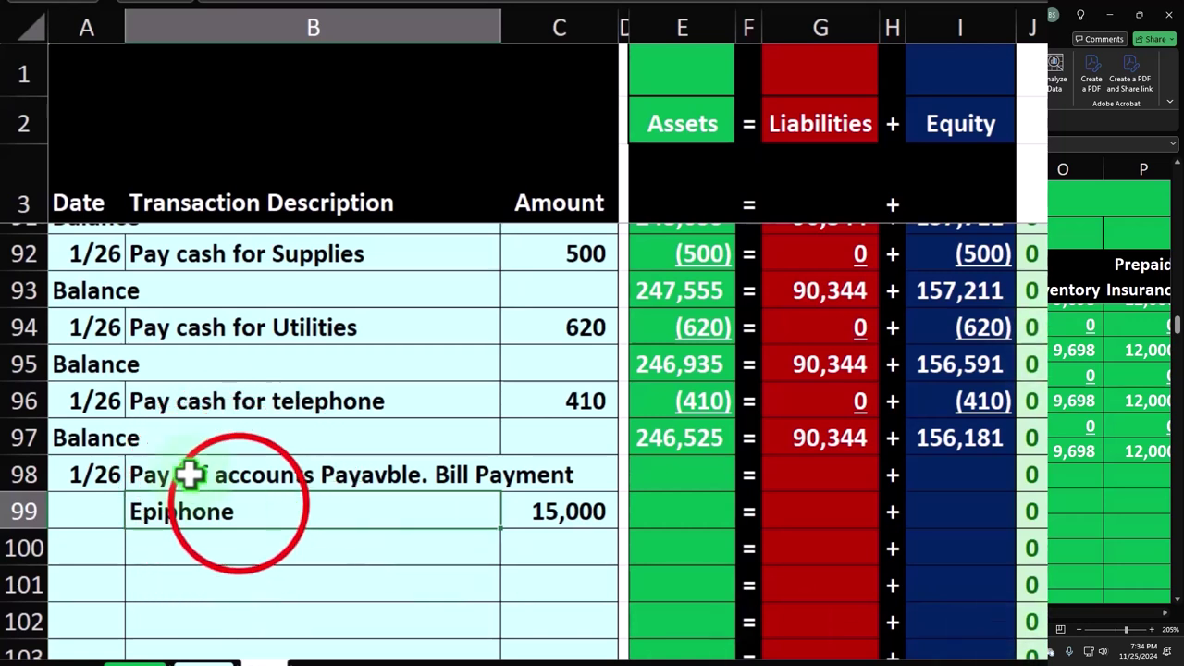
{"action": "left_click", "coordinate": [238, 507]}
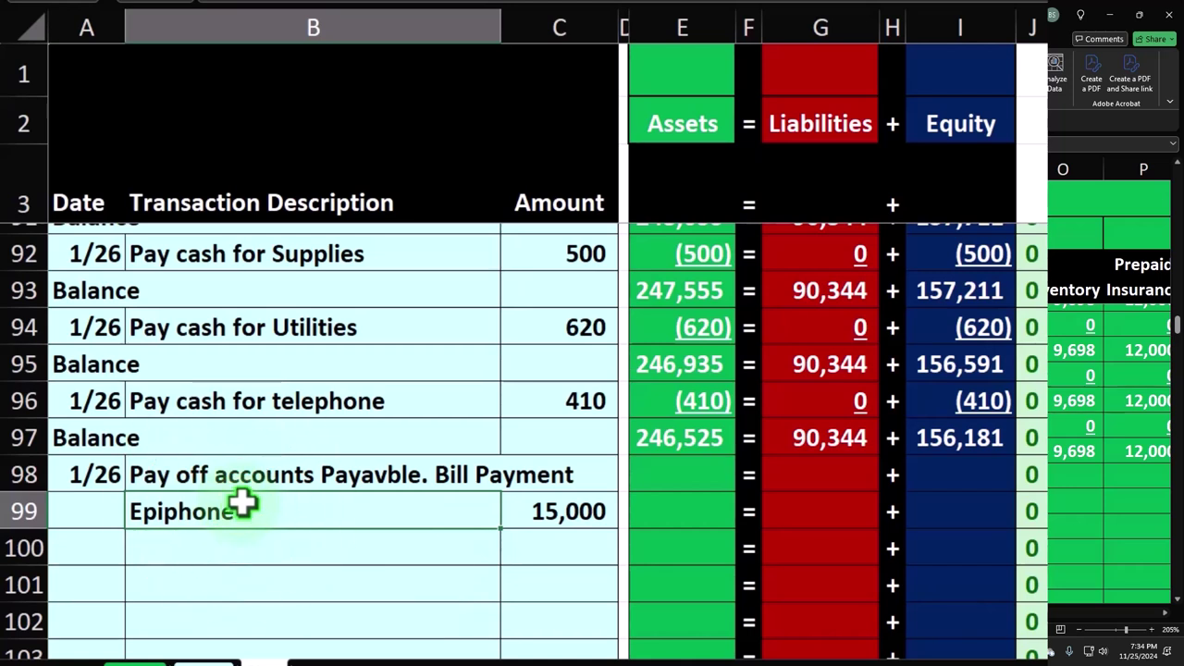
{"action": "key", "text": "ctrl+alt+Tab"}
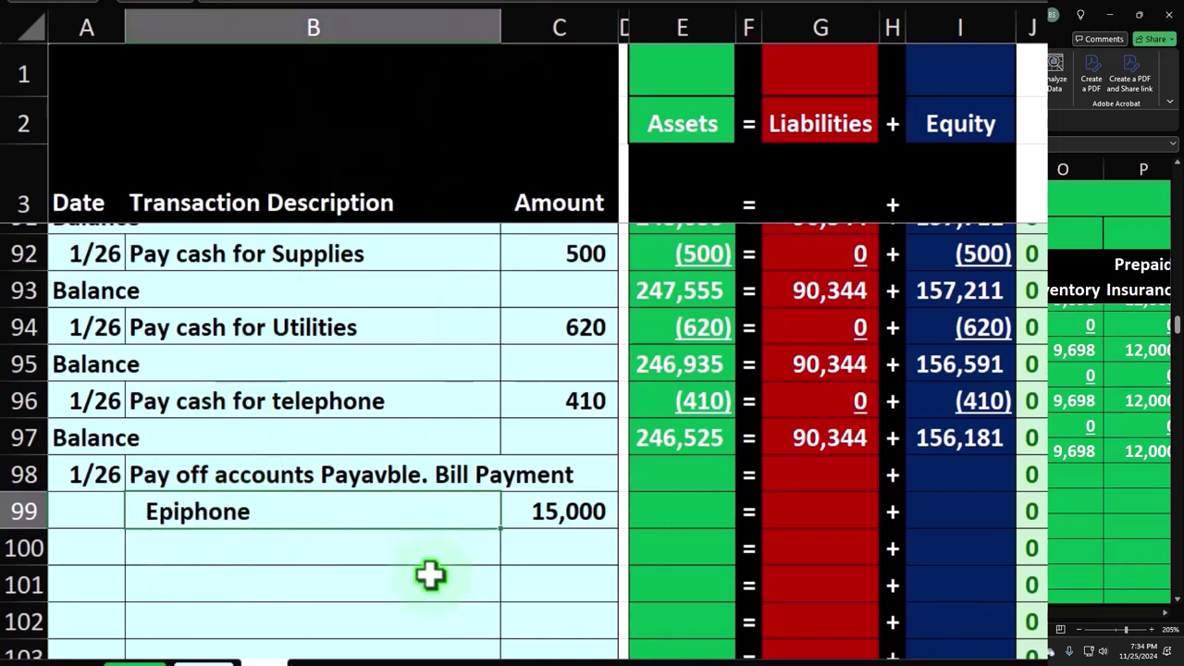
{"action": "key", "text": "Right"}
{"action": "key", "text": "Right"}
{"action": "key", "text": "Right"}
{"action": "key", "text": "Right"}
{"action": "key", "text": "Right"}
{"action": "key", "text": "Right"}
{"action": "key", "text": "Right"}
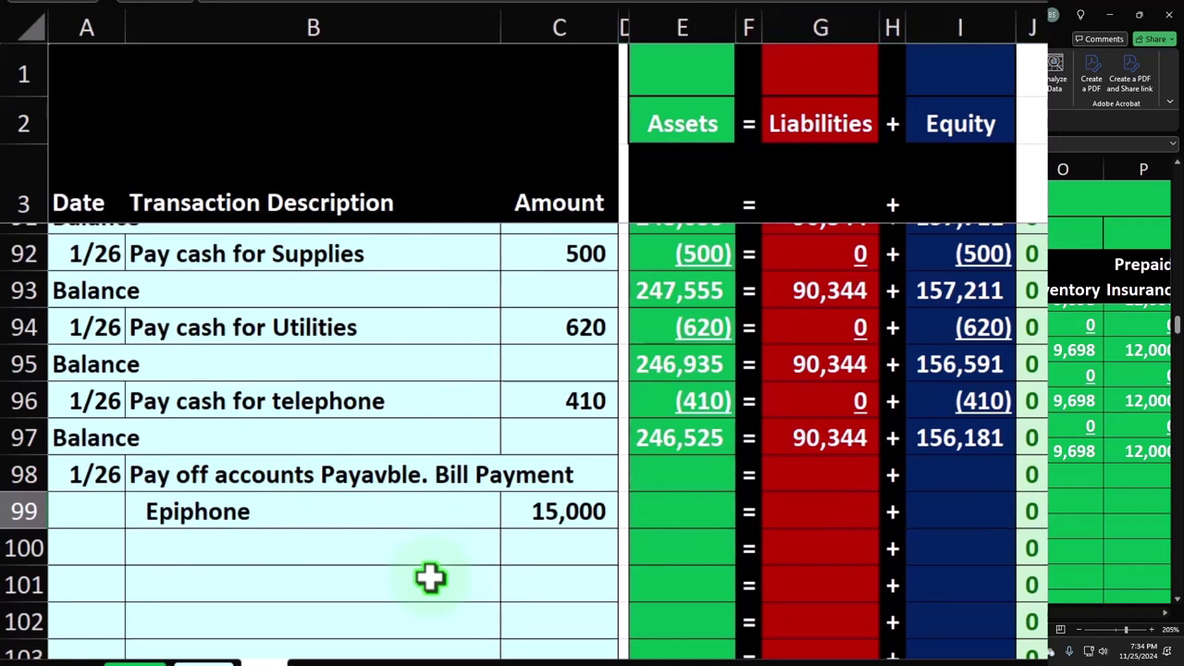
- Enter =-C99 in the row 99 Cash (L99) and Account Payable (U99) cells
{"action": "type", "text": "=-"}
{"action": "key", "text": "Left"}
{"action": "key", "text": "Left"}
{"action": "key", "text": "Left"}
{"action": "key", "text": "Left"}
{"action": "key", "text": "Left"}
{"action": "key", "text": "Left"}
{"action": "key", "text": "Left"}
{"action": "key", "text": "Left"}
{"action": "key", "text": "Left"}
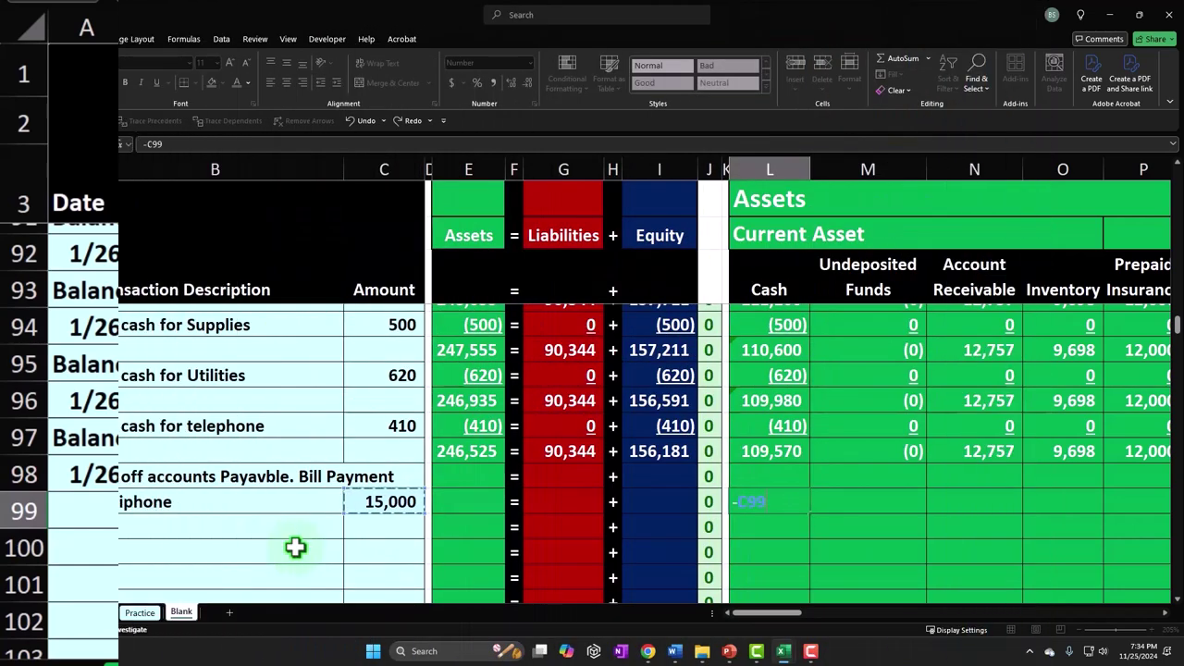
{"action": "key", "text": "Tab"}
{"action": "key", "text": "Right"}
{"action": "key", "text": "Right"}
{"action": "key", "text": "Right"}
{"action": "key", "text": "Right"}
{"action": "key", "text": "Right"}
{"action": "key", "text": "Right"}
{"action": "key", "text": "Right"}
{"action": "key", "text": "Right"}
{"action": "key", "text": "Right"}
{"action": "key", "text": "Right"}
{"action": "key", "text": "Right"}
{"action": "key", "text": "Right"}
{"action": "key", "text": "Right"}
{"action": "key", "text": "Right"}
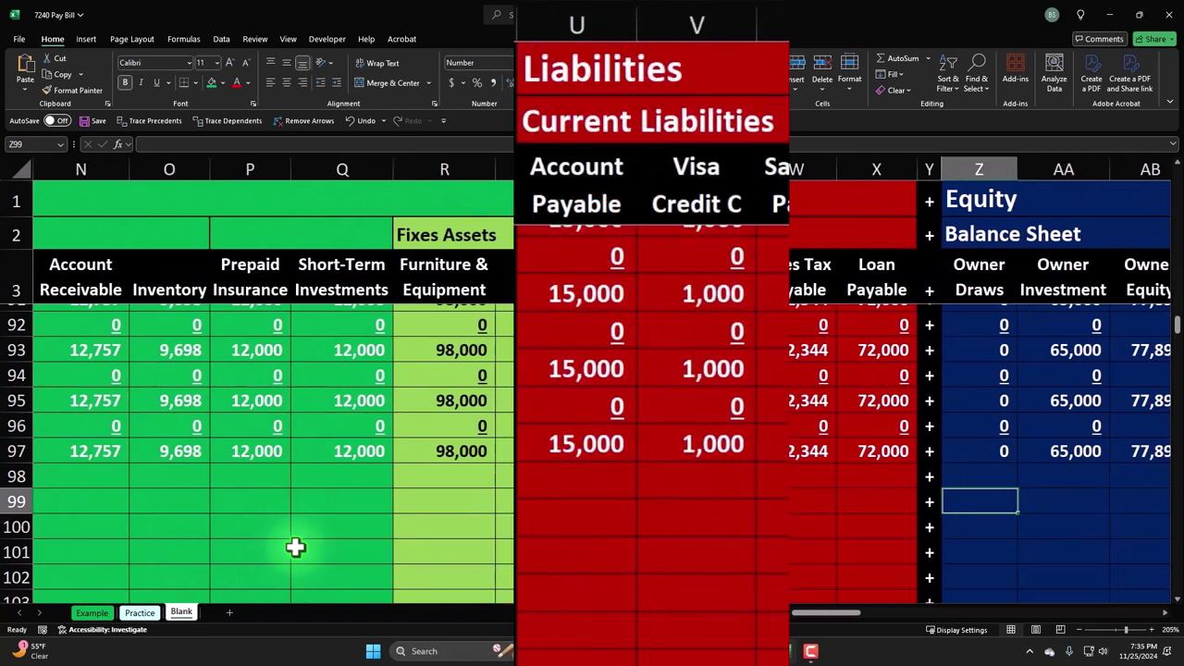
{"action": "key", "text": "Left"}
{"action": "key", "text": "Left"}
{"action": "key", "text": "Left"}
{"action": "key", "text": "Left"}
{"action": "key", "text": "Left"}
{"action": "key", "text": "Left"}
{"action": "key", "text": "Left"}
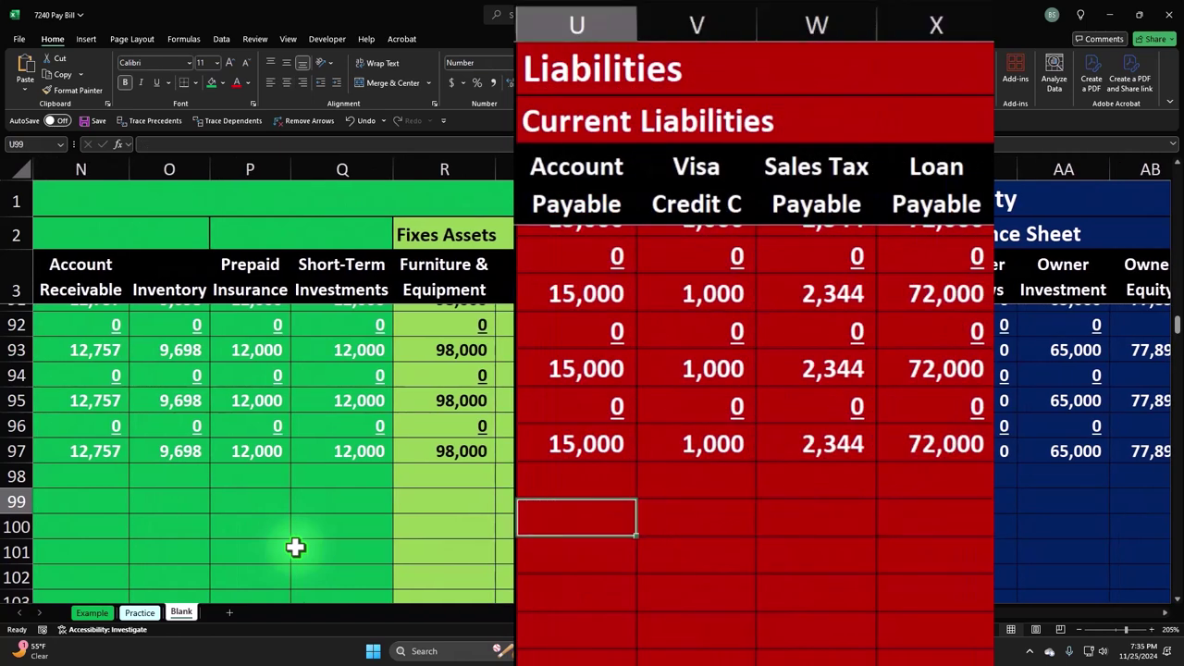
{"action": "type", "text": "=-"}
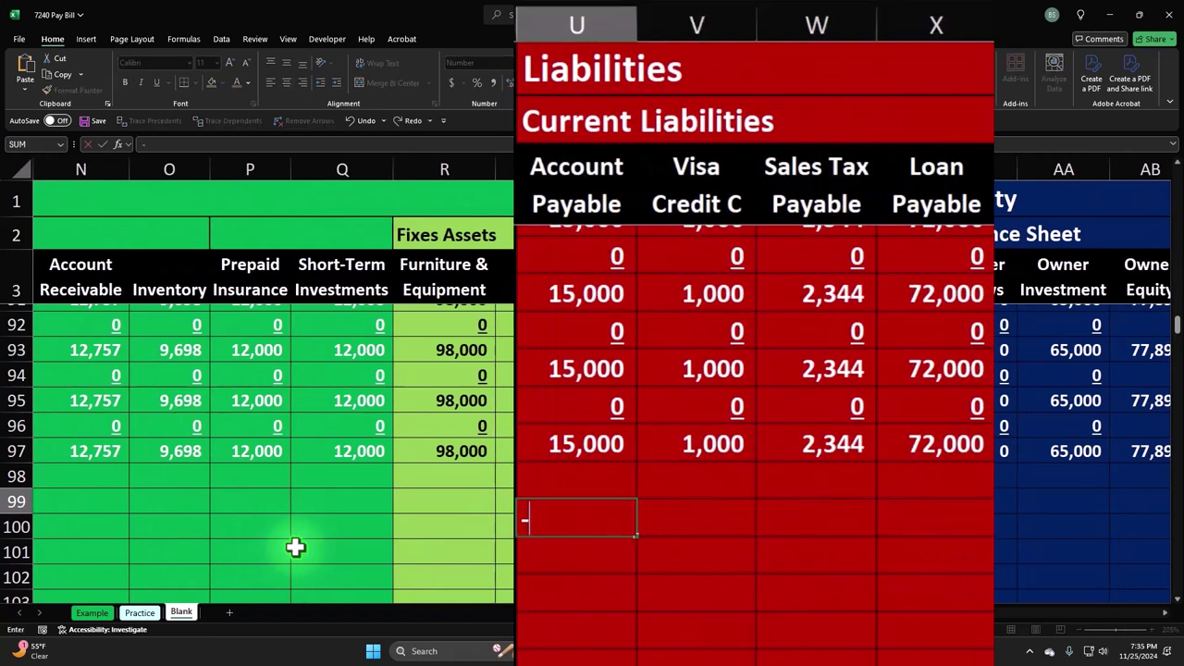
{"action": "key", "text": "Left"}
{"action": "key", "text": "Left"}
{"action": "key", "text": "Left"}
{"action": "key", "text": "Left"}
{"action": "key", "text": "Left"}
{"action": "key", "text": "Left"}
{"action": "key", "text": "Left"}
{"action": "key", "text": "Left"}
{"action": "key", "text": "Left"}
{"action": "key", "text": "Left"}
{"action": "key", "text": "Left"}
{"action": "key", "text": "Left"}
{"action": "key", "text": "Left"}
{"action": "key", "text": "Left"}
{"action": "key", "text": "Left"}
{"action": "key", "text": "Left"}
{"action": "key", "text": "Left"}
{"action": "key", "text": "Left"}
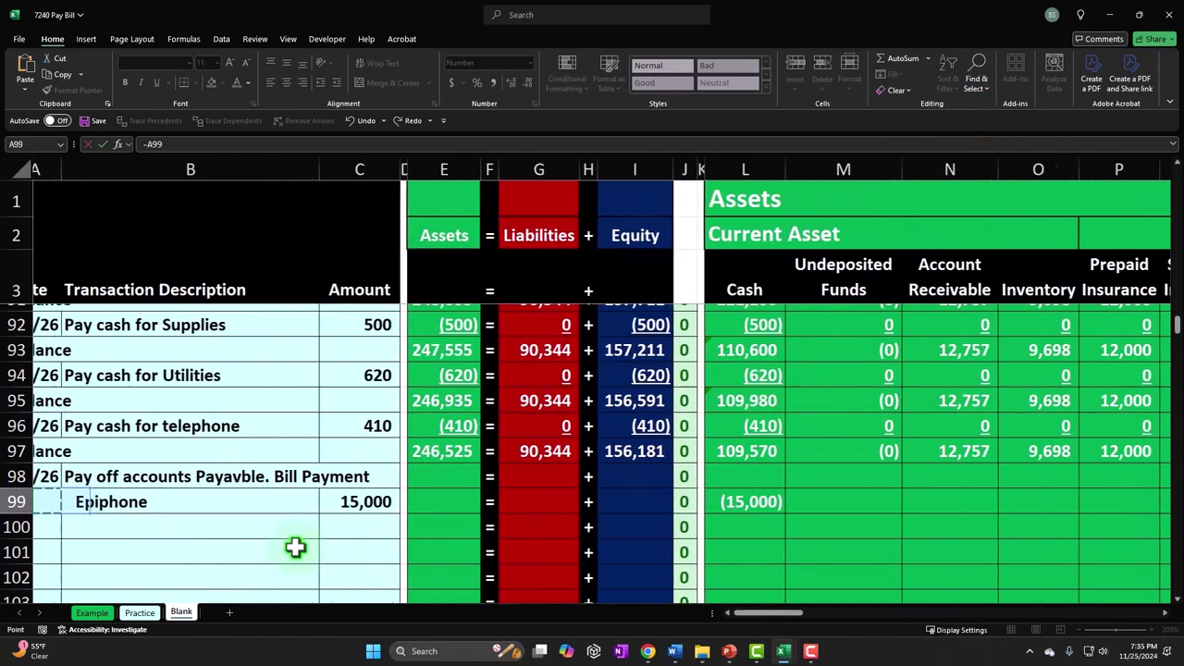
{"action": "key", "text": "Return"}
{"action": "key", "text": "Up"}
{"action": "key", "text": "Left"}
{"action": "key", "text": "Left"}
{"action": "key", "text": "Left"}
{"action": "key", "text": "Left"}
{"action": "key", "text": "Left"}
{"action": "key", "text": "Left"}
{"action": "key", "text": "Left"}
{"action": "key", "text": "Left"}
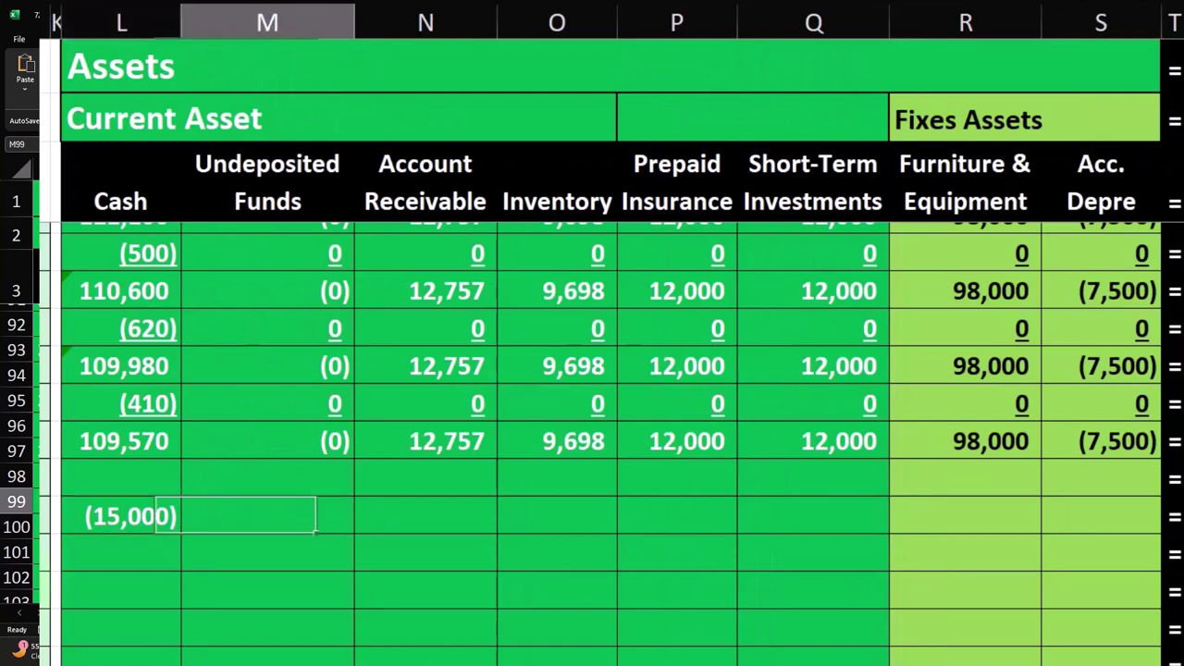
- Enter 0 in row 99 columns M–S, V–X and Z–AK, then check COGS and Utilities
{"action": "type", "text": "0"}
{"action": "key", "text": "Right"}
{"action": "type", "text": "0"}
{"action": "key", "text": "Right"}
{"action": "type", "text": "0"}
{"action": "key", "text": "Right"}
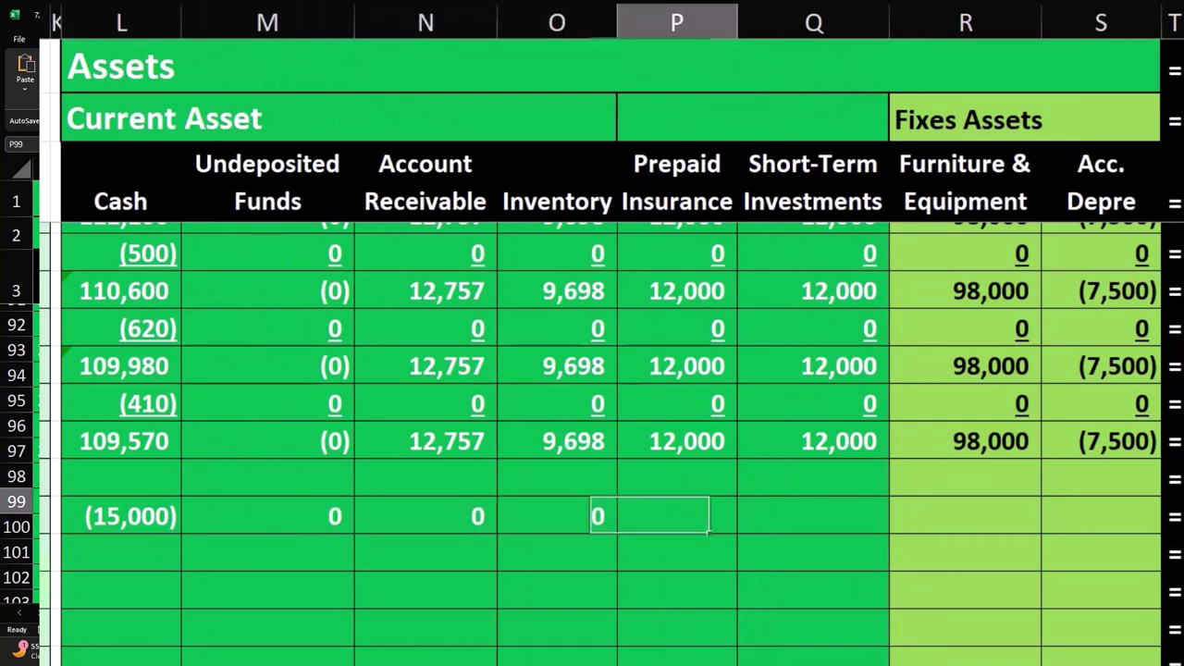
{"action": "type", "text": "0"}
{"action": "key", "text": "Right"}
{"action": "type", "text": "0"}
{"action": "key", "text": "Right"}
{"action": "type", "text": "0"}
{"action": "key", "text": "Right"}
{"action": "type", "text": "0"}
{"action": "key", "text": "Right"}
{"action": "key", "text": "Right"}
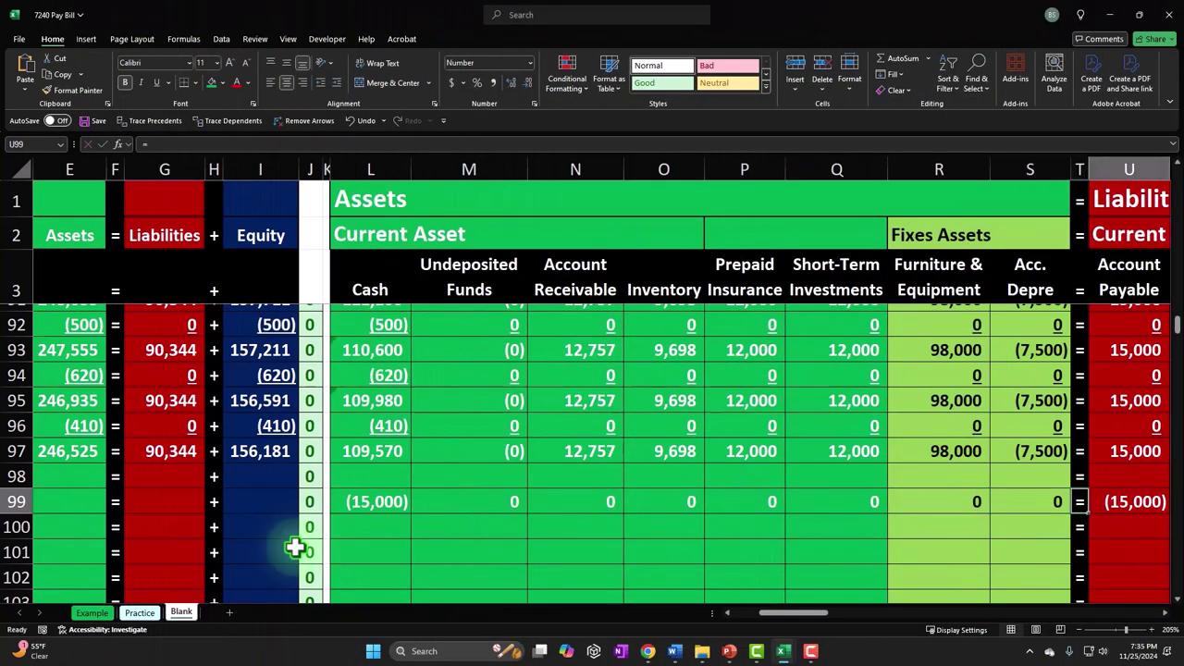
{"action": "key", "text": "Right"}
{"action": "type", "text": "0"}
{"action": "key", "text": "Right"}
{"action": "type", "text": "0"}
{"action": "key", "text": "Right"}
{"action": "type", "text": "0"}
{"action": "key", "text": "Right"}
{"action": "key", "text": "Right"}
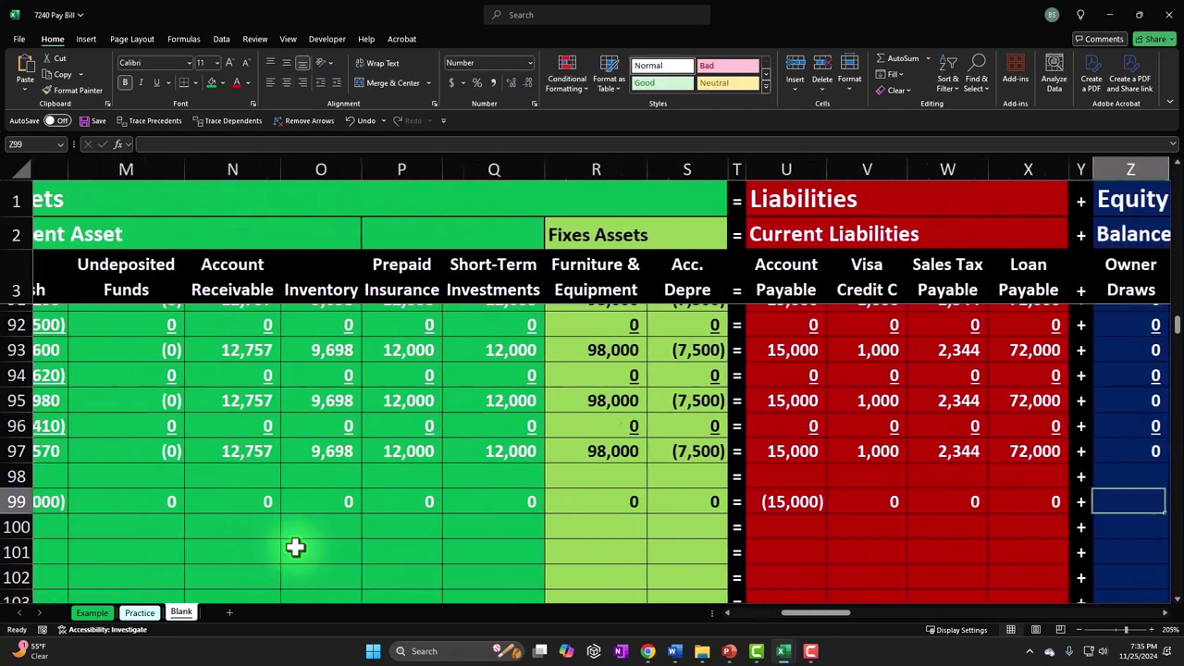
{"action": "type", "text": "0"}
{"action": "key", "text": "Right"}
{"action": "type", "text": "0"}
{"action": "key", "text": "Right"}
{"action": "type", "text": "0"}
{"action": "key", "text": "Right"}
{"action": "type", "text": "00"}
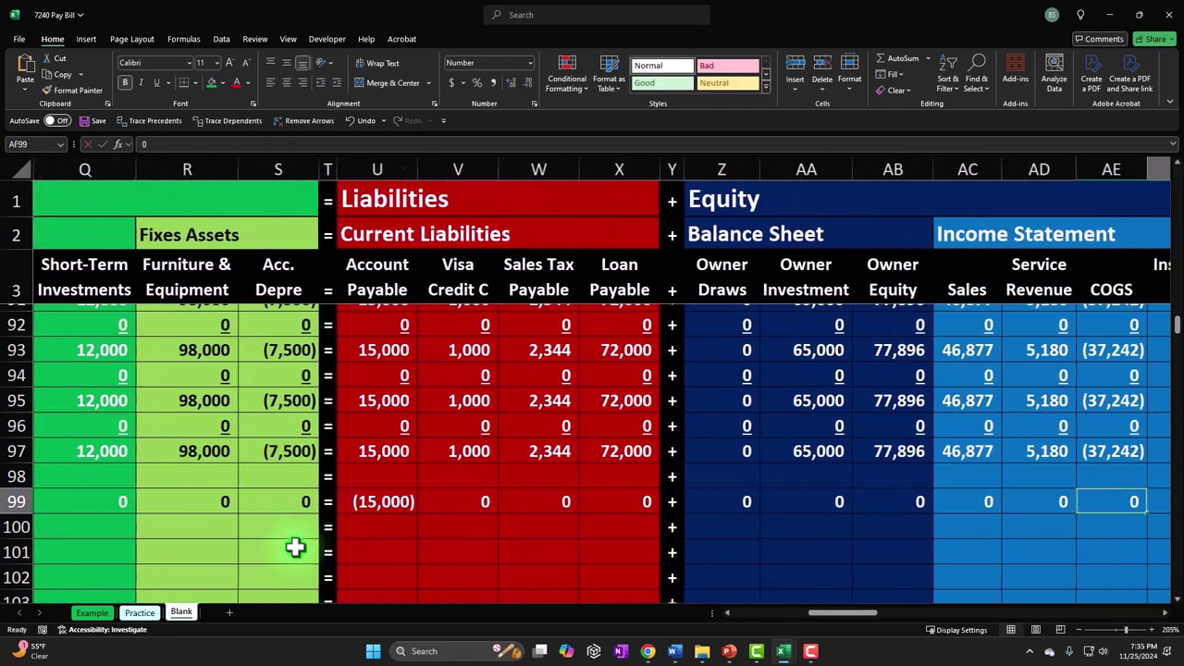
{"action": "key", "text": "Right"}
{"action": "type", "text": "0"}
{"action": "key", "text": "Right"}
{"action": "type", "text": "0"}
{"action": "key", "text": "Right"}
{"action": "type", "text": "0"}
{"action": "key", "text": "Right"}
{"action": "type", "text": "0"}
{"action": "key", "text": "Right"}
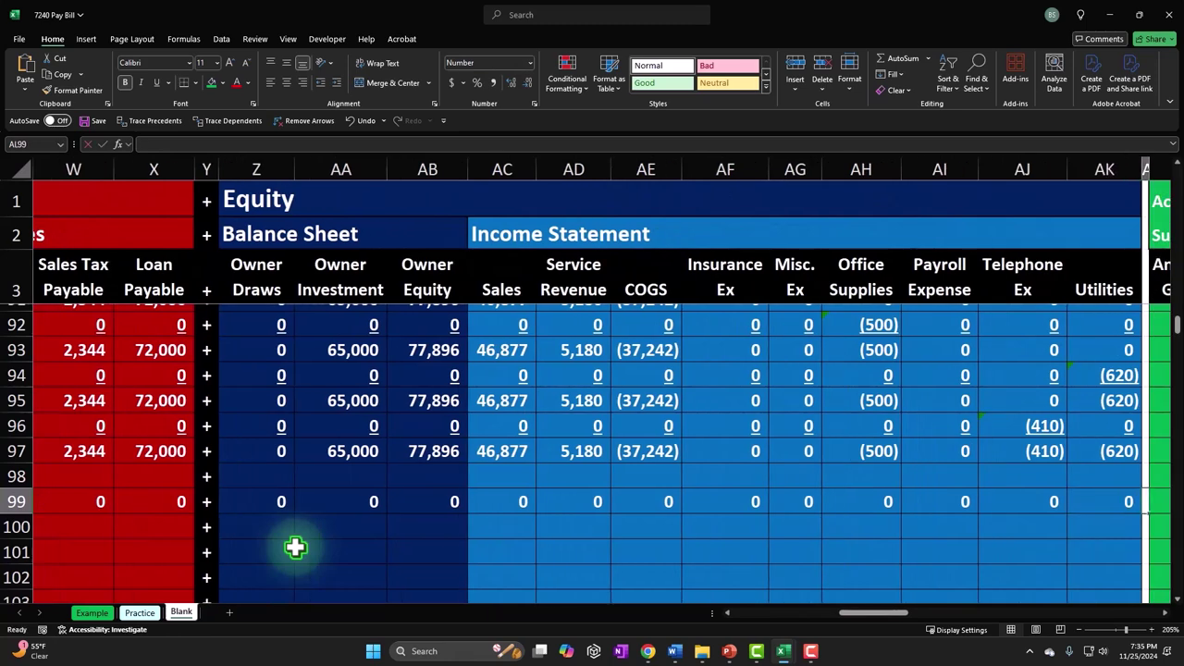
{"action": "key", "text": "Down"}
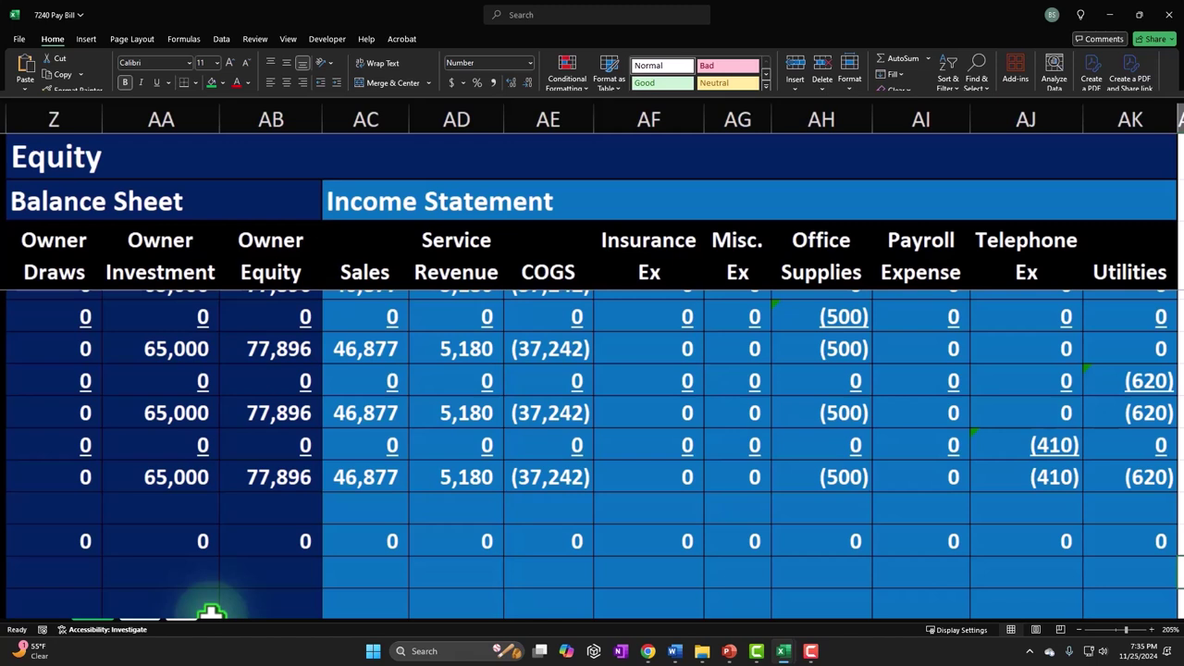
{"action": "left_click", "coordinate": [574, 540]}
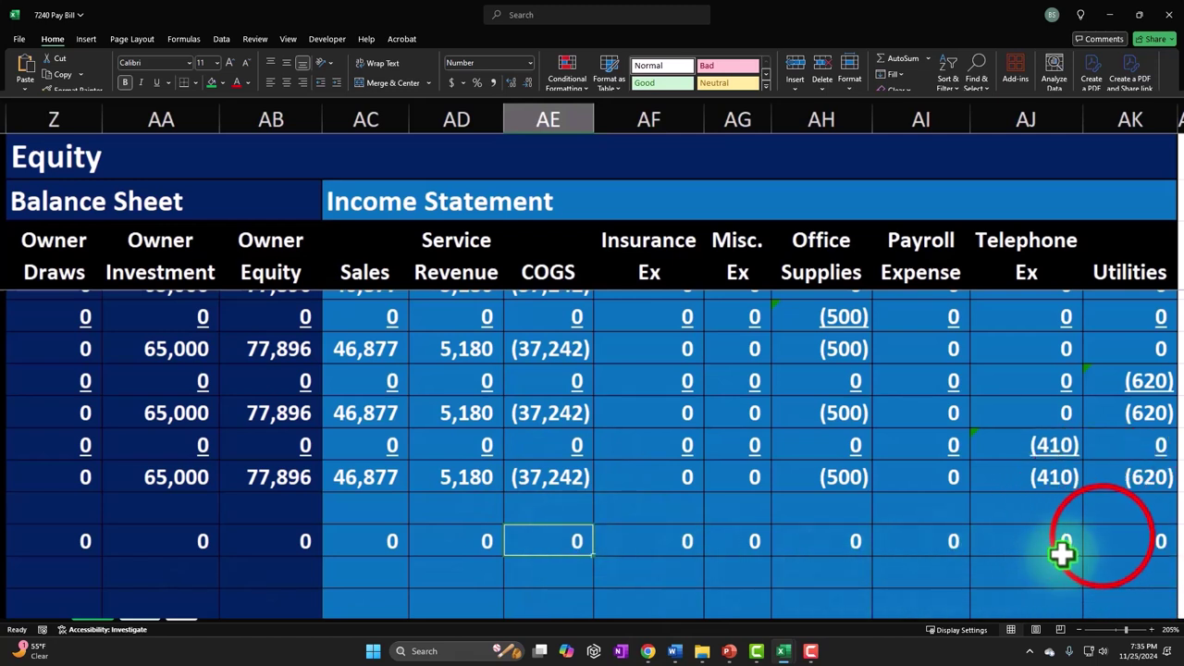
{"action": "left_click", "coordinate": [1101, 538]}
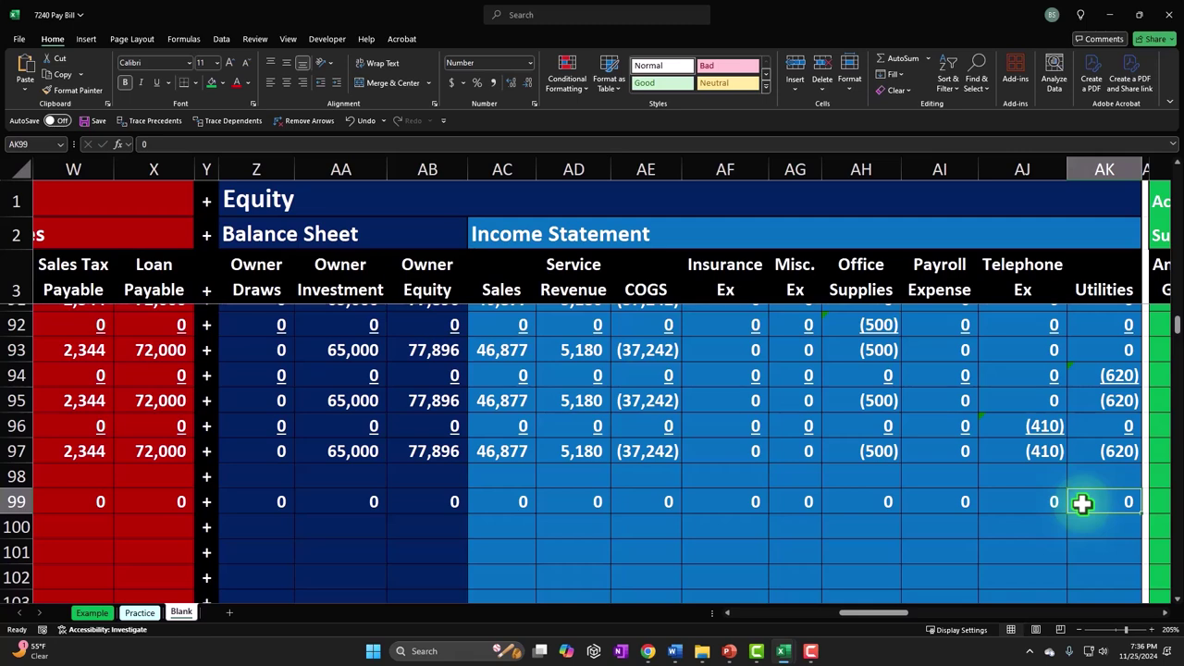
- Enter =-C99 in Epiphone's row 99 cell of the Accounts Payable ledger
{"action": "key", "text": "Right"}
{"action": "key", "text": "Right"}
{"action": "key", "text": "Right"}
{"action": "key", "text": "Right"}
{"action": "key", "text": "Right"}
{"action": "key", "text": "Right"}
{"action": "key", "text": "Right"}
{"action": "key", "text": "Right"}
{"action": "key", "text": "Right"}
{"action": "key", "text": "Right"}
{"action": "key", "text": "Right"}
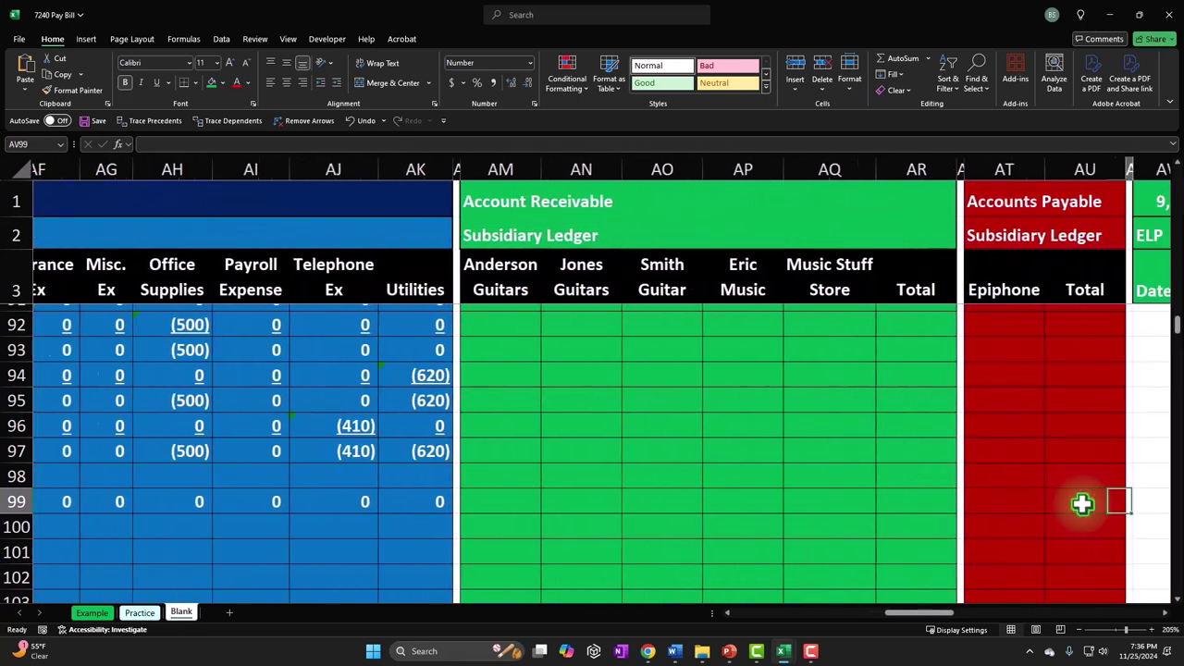
{"action": "key", "text": "Right"}
{"action": "key", "text": "Right"}
{"action": "key", "text": "Right"}
{"action": "key", "text": "Right"}
{"action": "key", "text": "Right"}
{"action": "key", "text": "Left"}
{"action": "key", "text": "Left"}
{"action": "key", "text": "Left"}
{"action": "key", "text": "Left"}
{"action": "key", "text": "Left"}
{"action": "key", "text": "Left"}
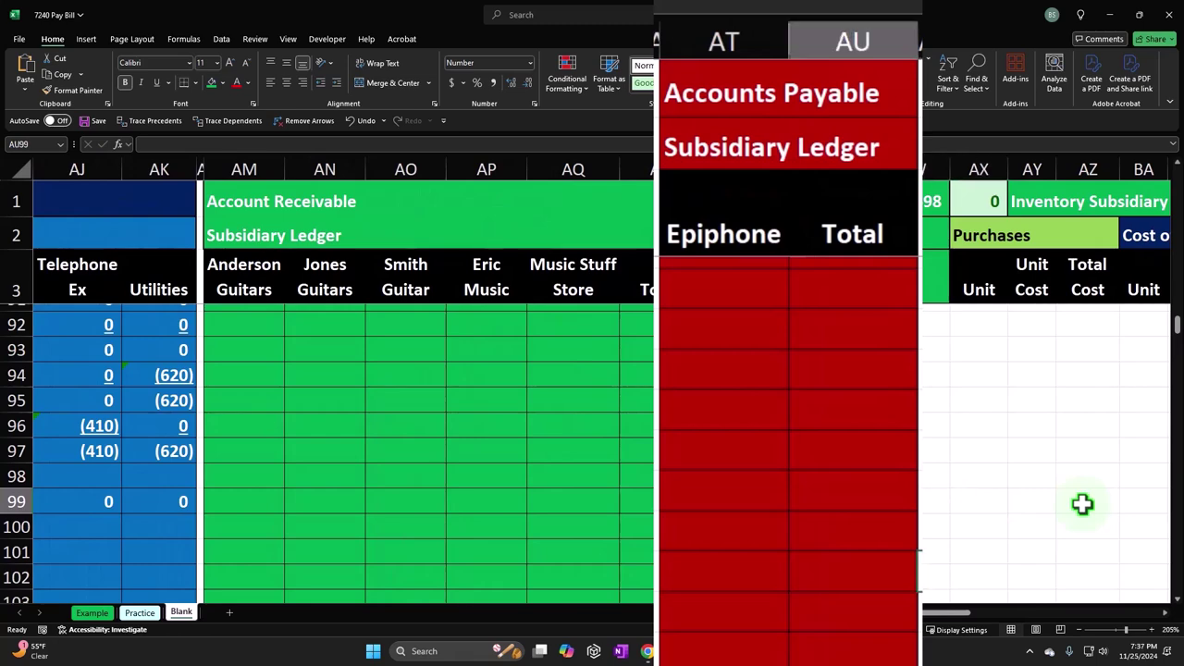
{"action": "key", "text": "Left"}
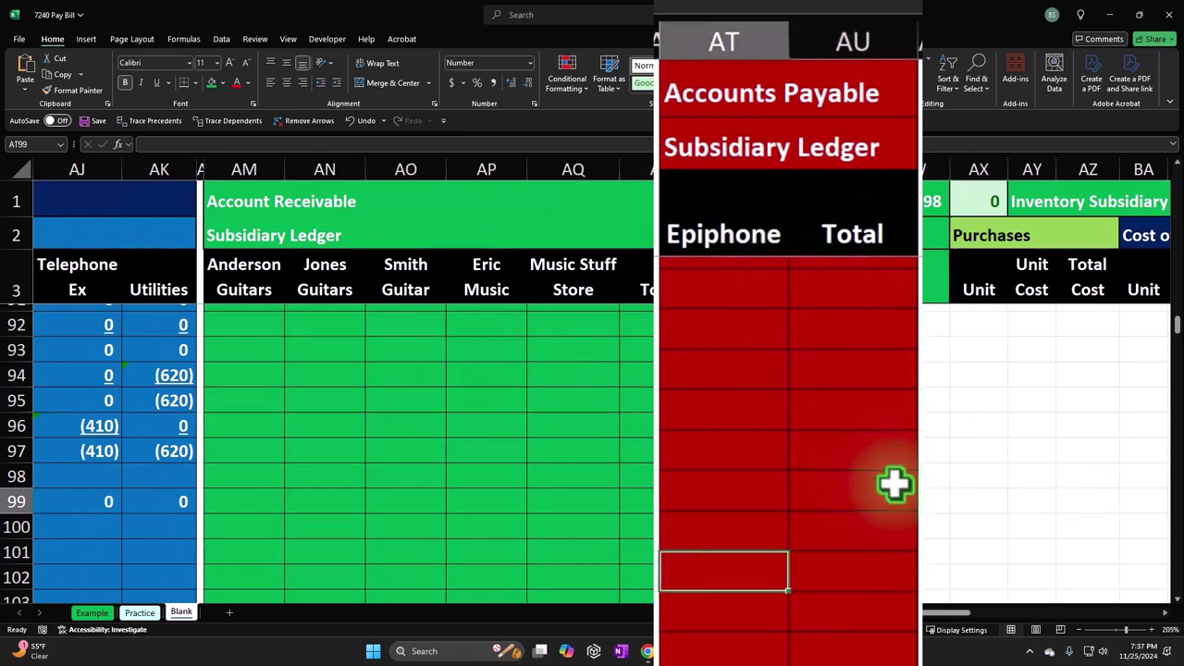
{"action": "type", "text": "-"}
{"action": "key", "text": "Left"}
{"action": "key", "text": "Left"}
{"action": "key", "text": "Left"}
{"action": "key", "text": "Left"}
{"action": "key", "text": "Left"}
{"action": "key", "text": "Left"}
{"action": "key", "text": "Left"}
{"action": "key", "text": "Left"}
{"action": "key", "text": "Left"}
{"action": "key", "text": "Left"}
{"action": "key", "text": "Left"}
{"action": "key", "text": "Left"}
{"action": "key", "text": "Left"}
{"action": "key", "text": "Left"}
{"action": "key", "text": "Left"}
{"action": "key", "text": "Left"}
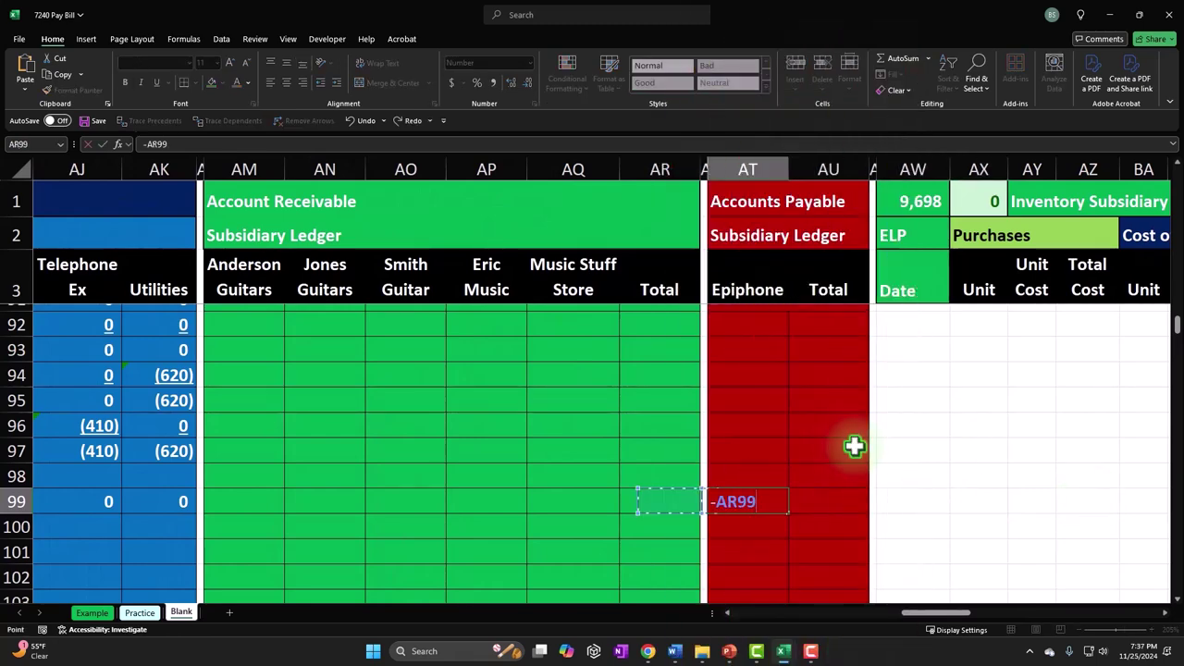
{"action": "key", "text": "Left"}
{"action": "key", "text": "Left"}
{"action": "key", "text": "Left"}
{"action": "key", "text": "Left"}
{"action": "key", "text": "Left"}
{"action": "key", "text": "Left"}
{"action": "key", "text": "Left"}
{"action": "key", "text": "Left"}
{"action": "key", "text": "Left"}
{"action": "key", "text": "Left"}
{"action": "key", "text": "Left"}
{"action": "key", "text": "Left"}
{"action": "key", "text": "Left"}
{"action": "key", "text": "Left"}
{"action": "key", "text": "Left"}
{"action": "key", "text": "Left"}
{"action": "key", "text": "Left"}
{"action": "key", "text": "Left"}
{"action": "key", "text": "Left"}
{"action": "key", "text": "Left"}
{"action": "key", "text": "Right"}
{"action": "key", "text": "Right"}
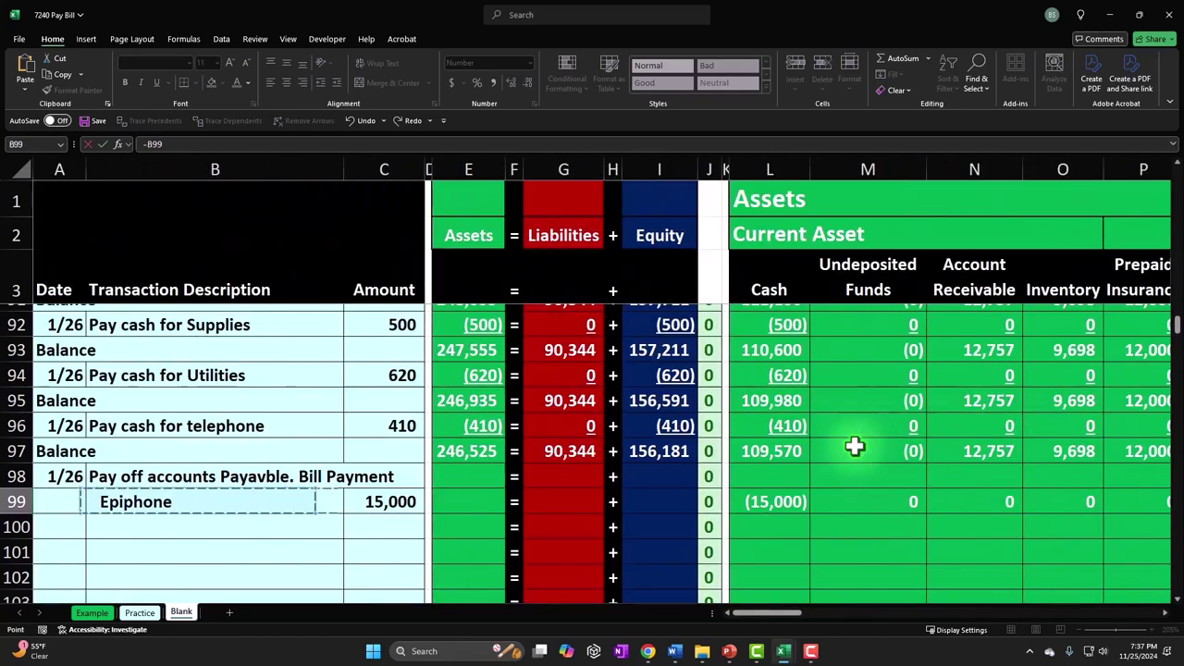
{"action": "key", "text": "Return"}
- Copy the ledger's running Total formula down to row 99 so it reads 0
{"action": "key", "text": "Right"}
{"action": "key", "text": "Right"}
{"action": "key", "text": "Right"}
{"action": "key", "text": "Right"}
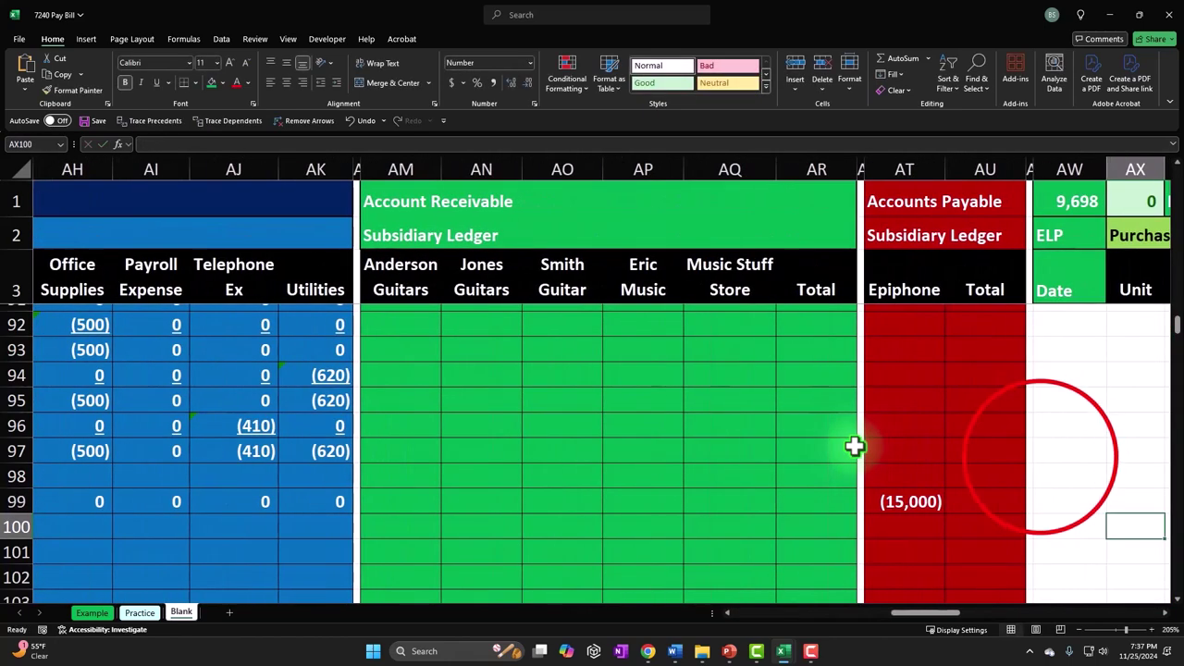
{"action": "left_click", "coordinate": [1050, 458]}
{"action": "scroll", "coordinate": [1052, 467], "scroll_direction": "up", "scroll_amount": 10}
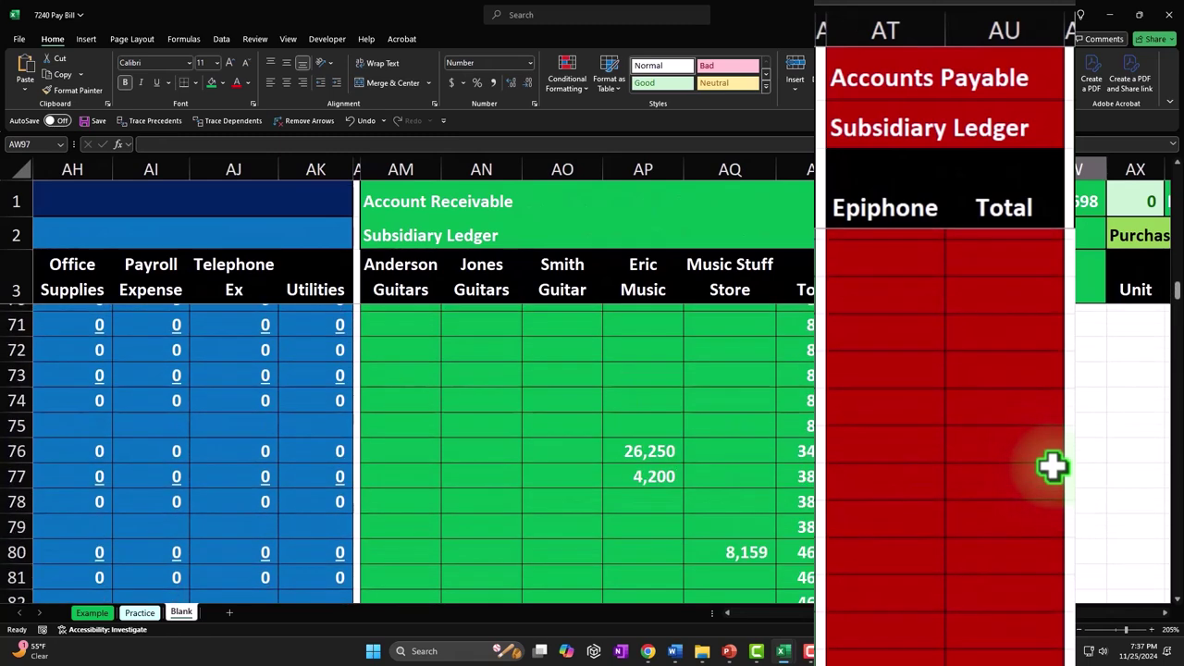
{"action": "scroll", "coordinate": [1052, 467], "scroll_direction": "up", "scroll_amount": 17}
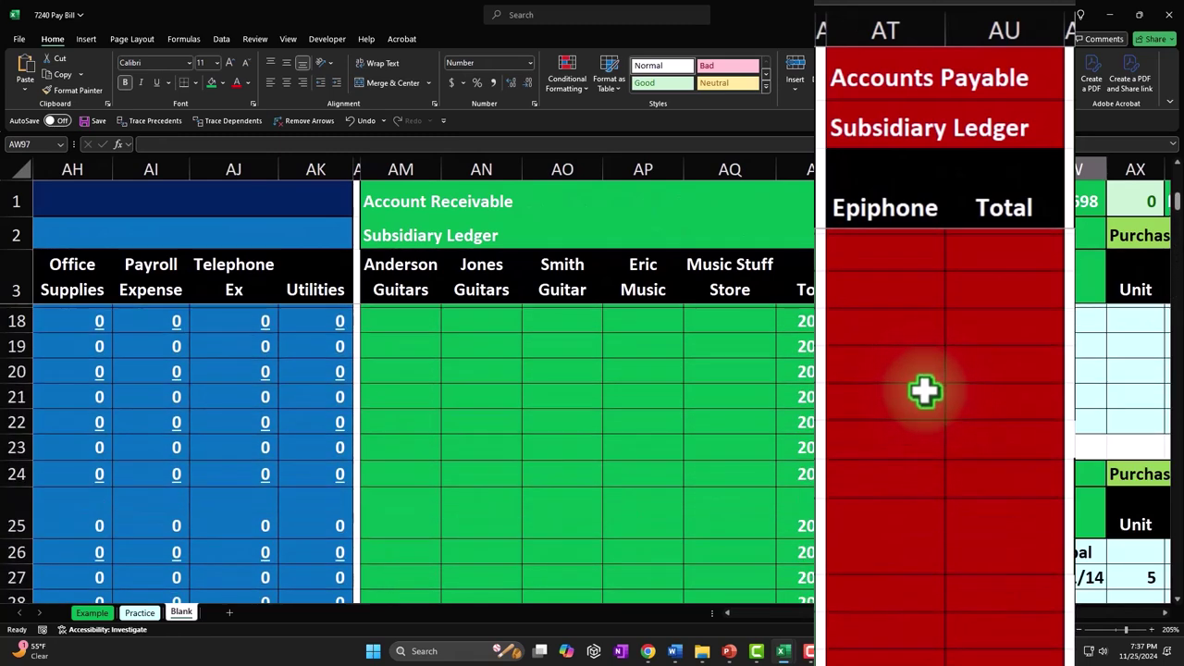
{"action": "left_click", "coordinate": [954, 411]}
{"action": "left_click", "coordinate": [1010, 333]}
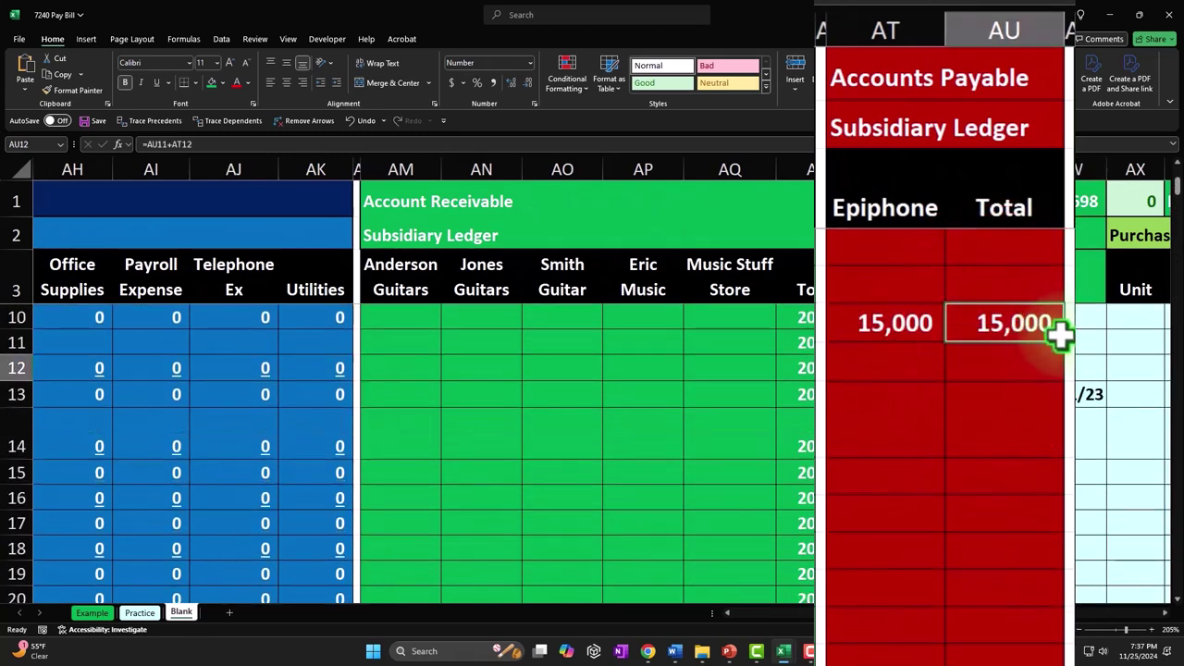
{"action": "left_click_drag", "start_coordinate": [1063, 344], "coordinate": [1017, 296]}
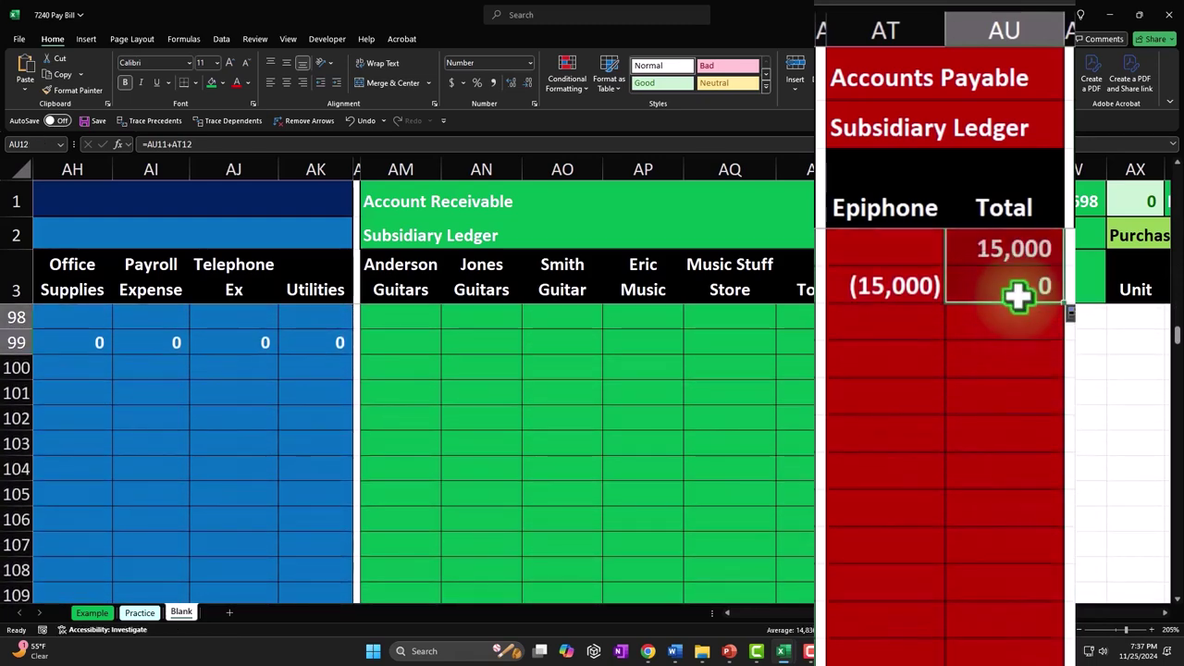
{"action": "scroll", "coordinate": [1000, 363], "scroll_direction": "up", "scroll_amount": 2}
{"action": "left_click", "coordinate": [1005, 470]}
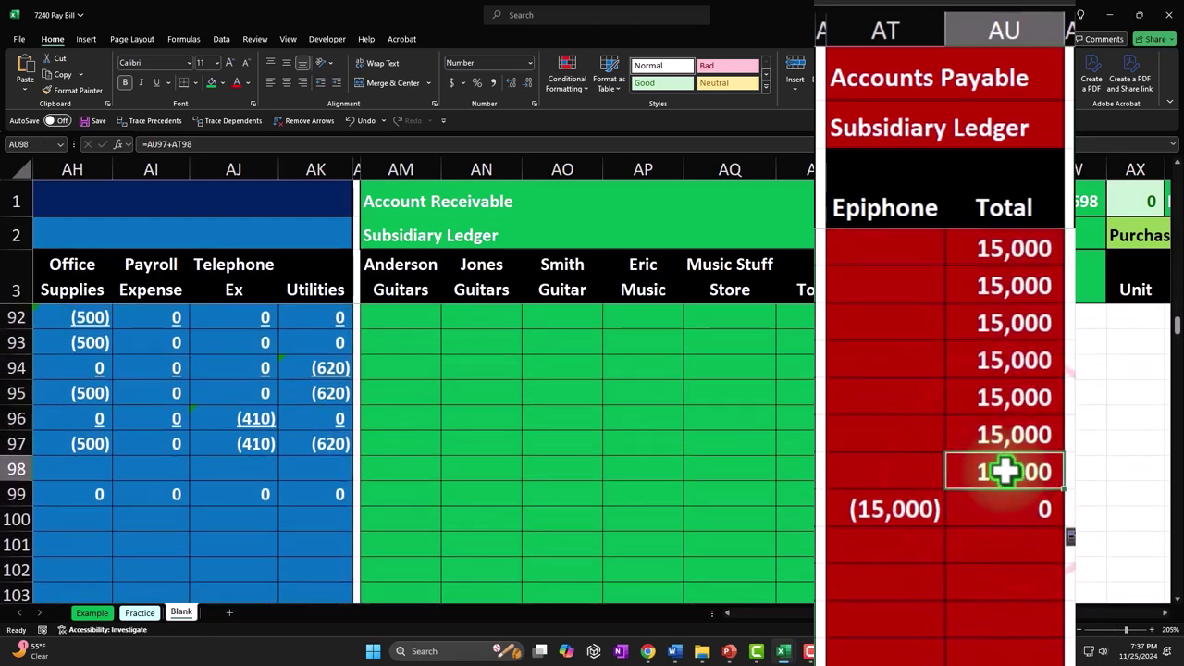
{"action": "key", "text": "Down"}
{"action": "key", "text": "Left"}
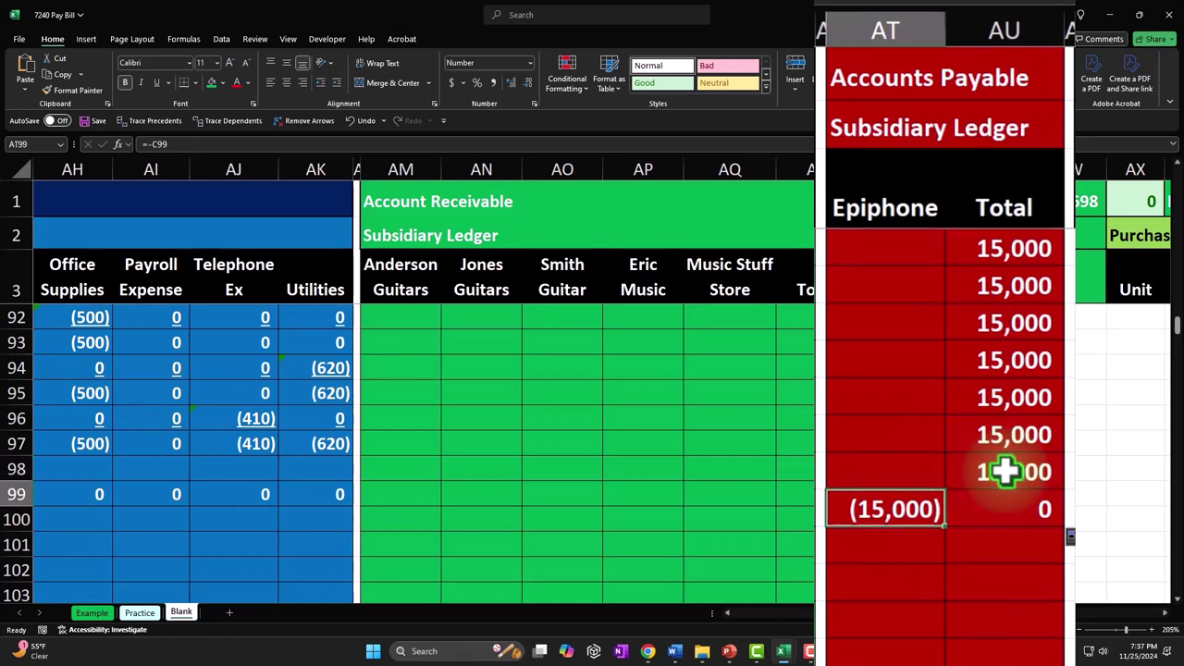
{"action": "key", "text": "Right"}
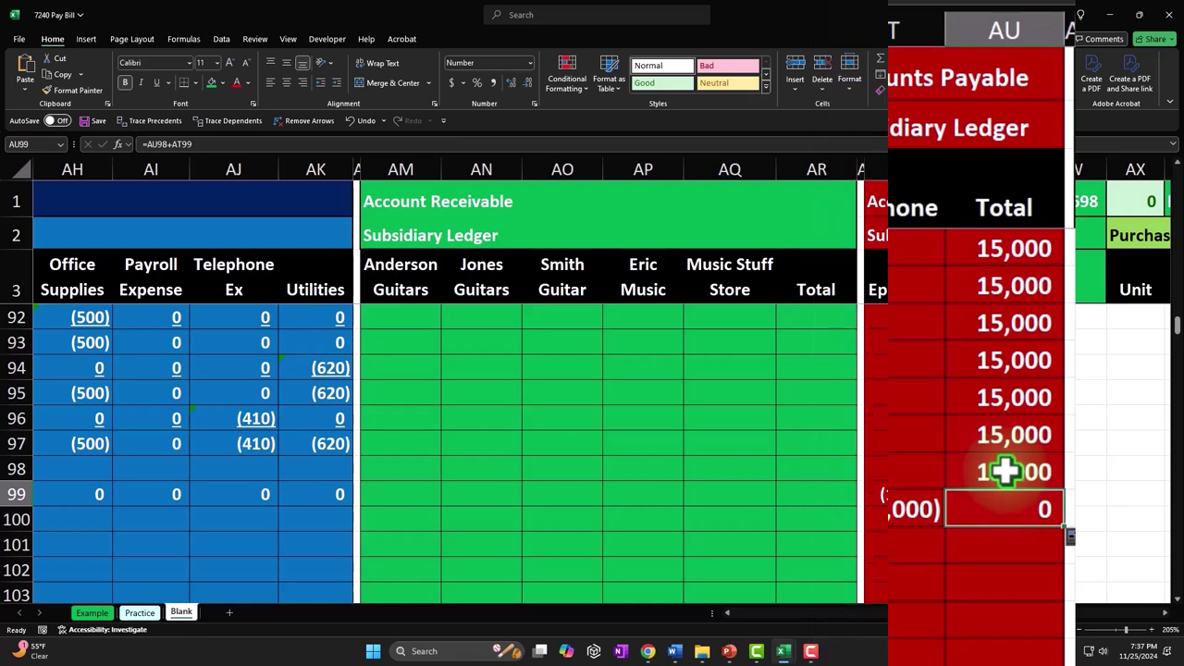
{"action": "key", "text": "Left"}
{"action": "key", "text": "Left"}
{"action": "key", "text": "Left"}
{"action": "key", "text": "Left"}
{"action": "key", "text": "Left"}
{"action": "key", "text": "Left"}
{"action": "key", "text": "Left"}
{"action": "key", "text": "Left"}
{"action": "key", "text": "Left"}
{"action": "key", "text": "Left"}
{"action": "key", "text": "Left"}
{"action": "key", "text": "Left"}
{"action": "key", "text": "Left"}
{"action": "key", "text": "Left"}
{"action": "key", "text": "Left"}
{"action": "key", "text": "Left"}
{"action": "key", "text": "Left"}
{"action": "key", "text": "Left"}
{"action": "key", "text": "Left"}
{"action": "key", "text": "Left"}
{"action": "key", "text": "Left"}
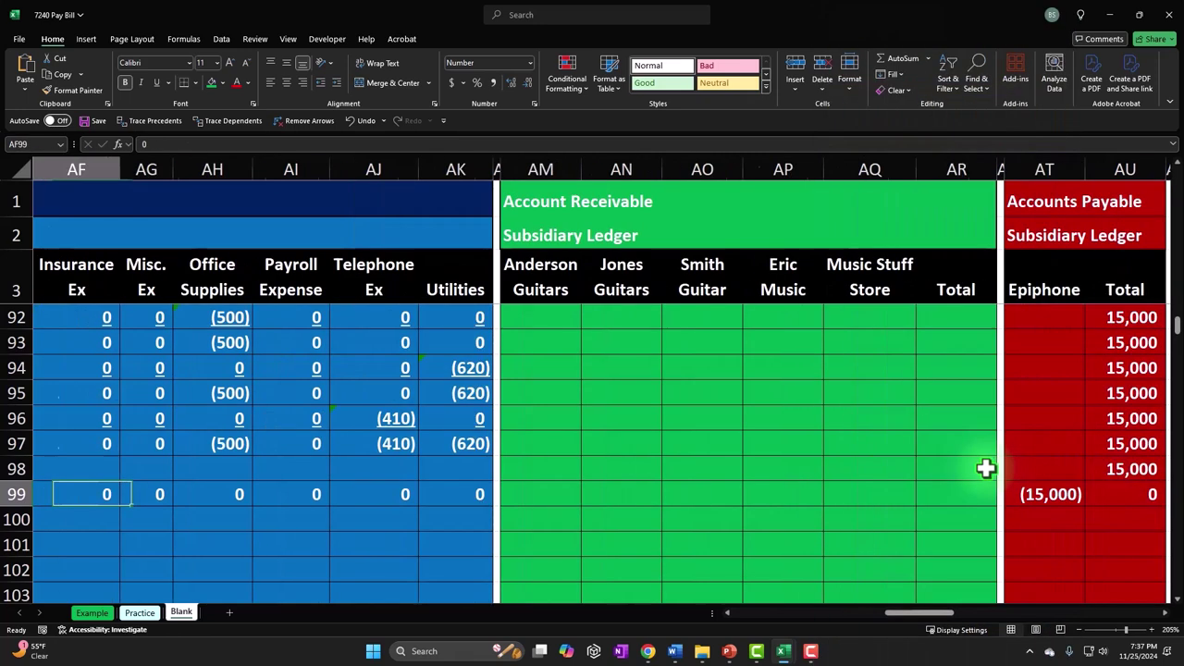
{"action": "key", "text": "Right"}
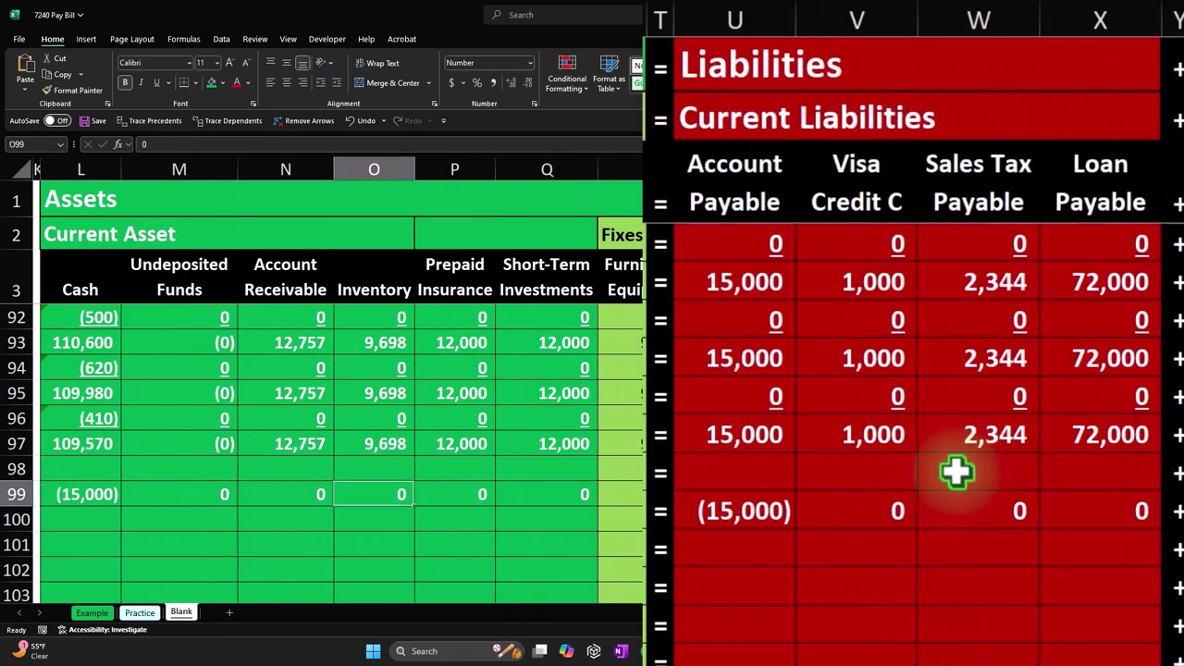
{"action": "left_click_drag", "start_coordinate": [757, 430], "coordinate": [750, 526]}
{"action": "key", "text": "Left"}
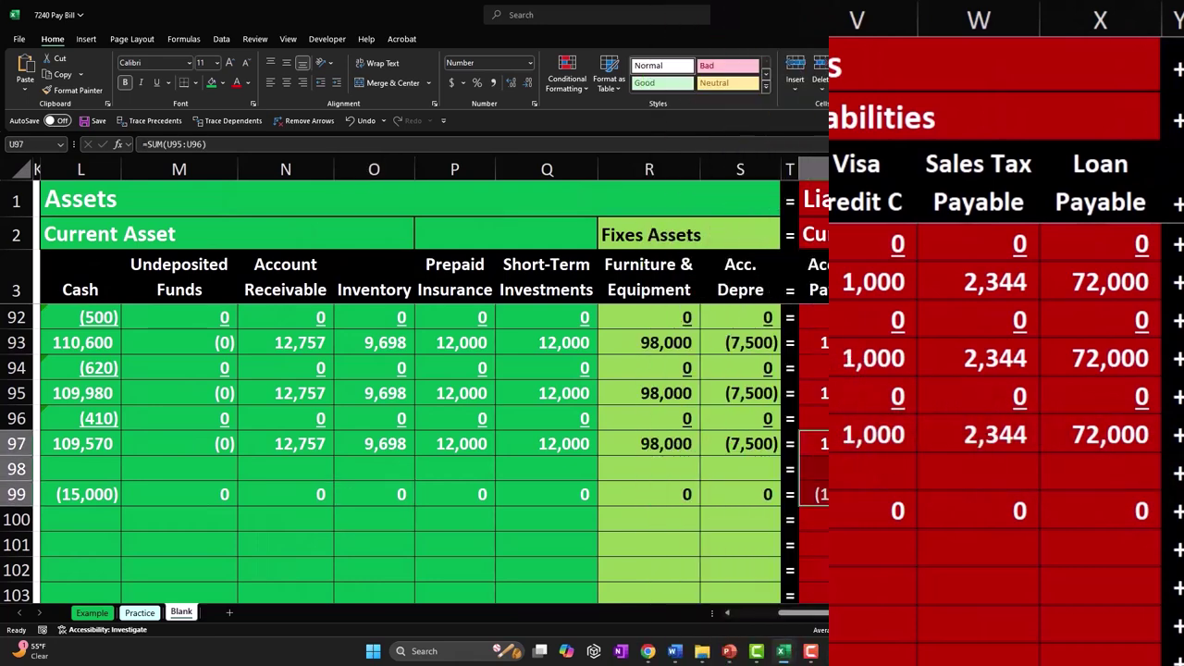
{"action": "key", "text": "ctrl+Left"}
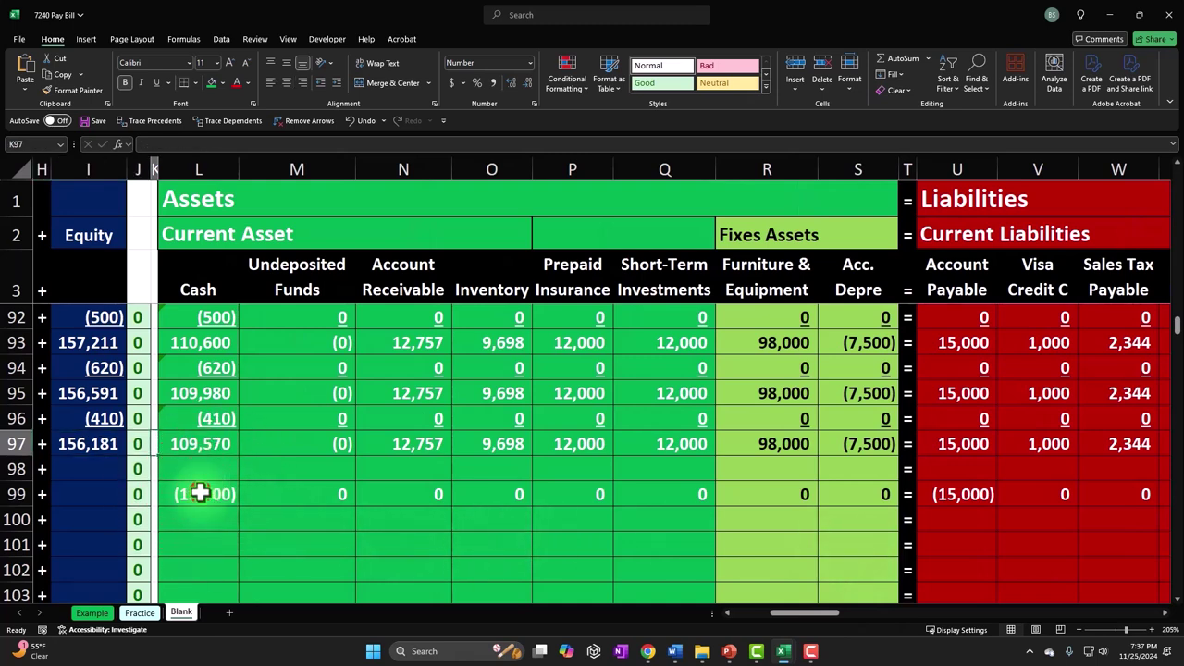
- Underline row 99's asset, liability and equity amounts: L99:S99, U99:X99 and the equity cells
{"action": "left_click_drag", "start_coordinate": [198, 493], "coordinate": [846, 486]}
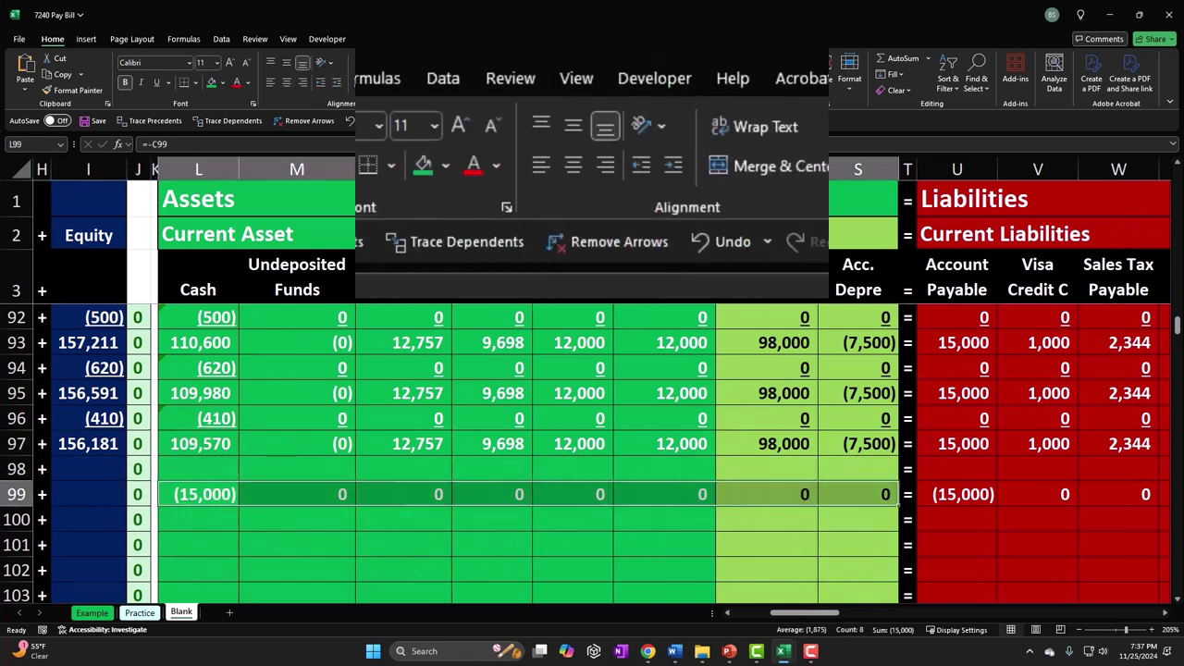
{"action": "left_click", "coordinate": [311, 164]}
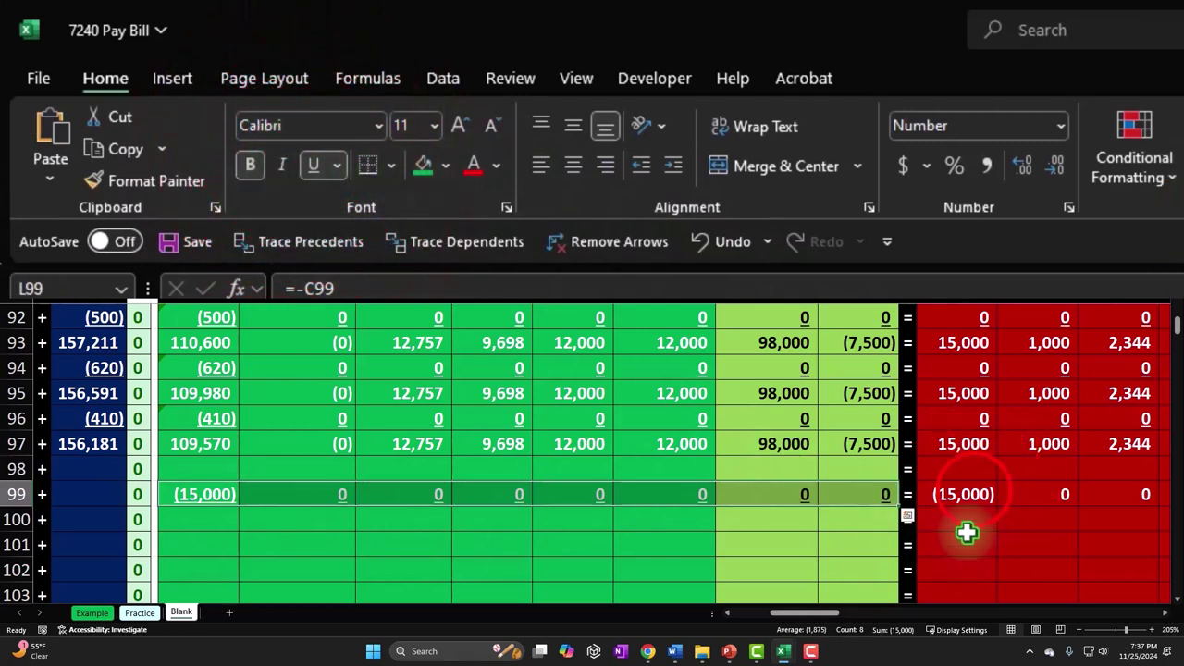
{"action": "left_click", "coordinate": [995, 494]}
{"action": "left_click_drag", "start_coordinate": [1004, 490], "coordinate": [693, 491]}
{"action": "left_click", "coordinate": [312, 164]}
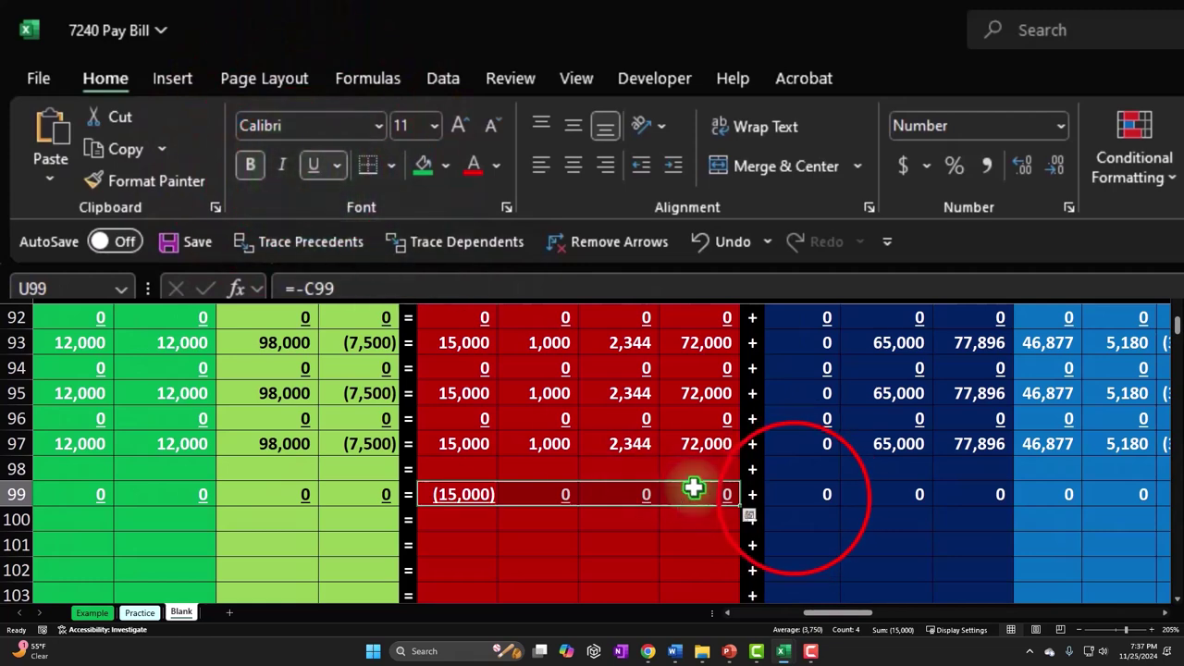
{"action": "left_click_drag", "start_coordinate": [788, 500], "coordinate": [1101, 494]}
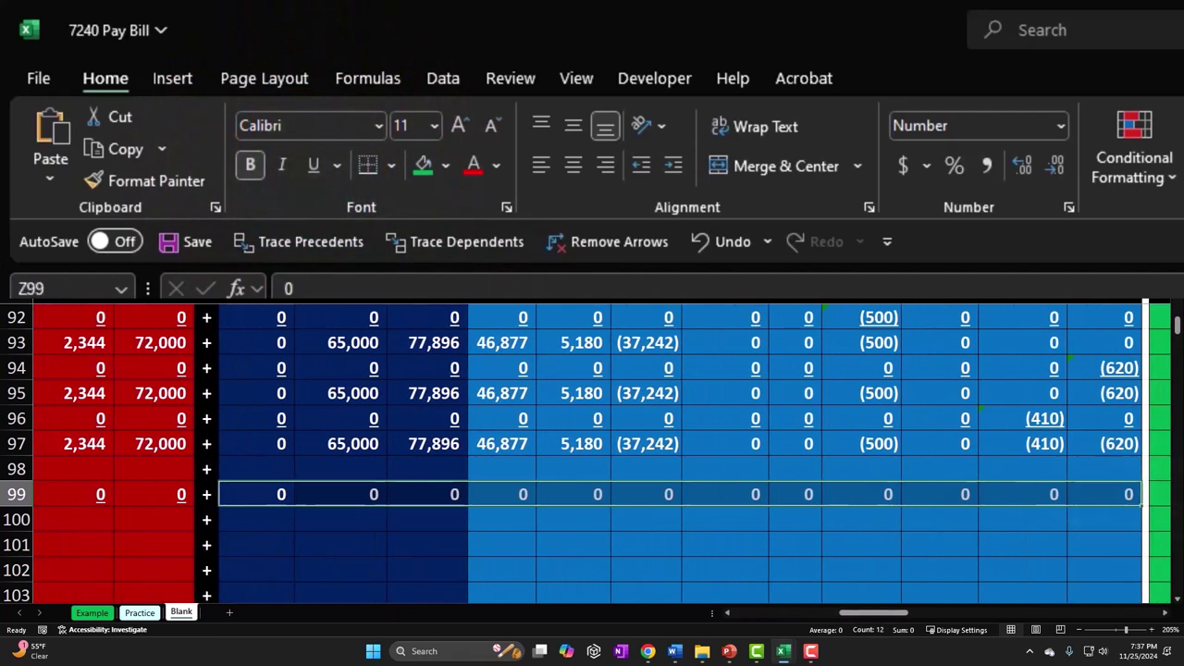
{"action": "left_click", "coordinate": [312, 164]}
{"action": "left_click", "coordinate": [311, 164]}
{"action": "key", "text": "Left"}
{"action": "key", "text": "Left"}
{"action": "key", "text": "Left"}
{"action": "key", "text": "Left"}
{"action": "key", "text": "Left"}
{"action": "key", "text": "Left"}
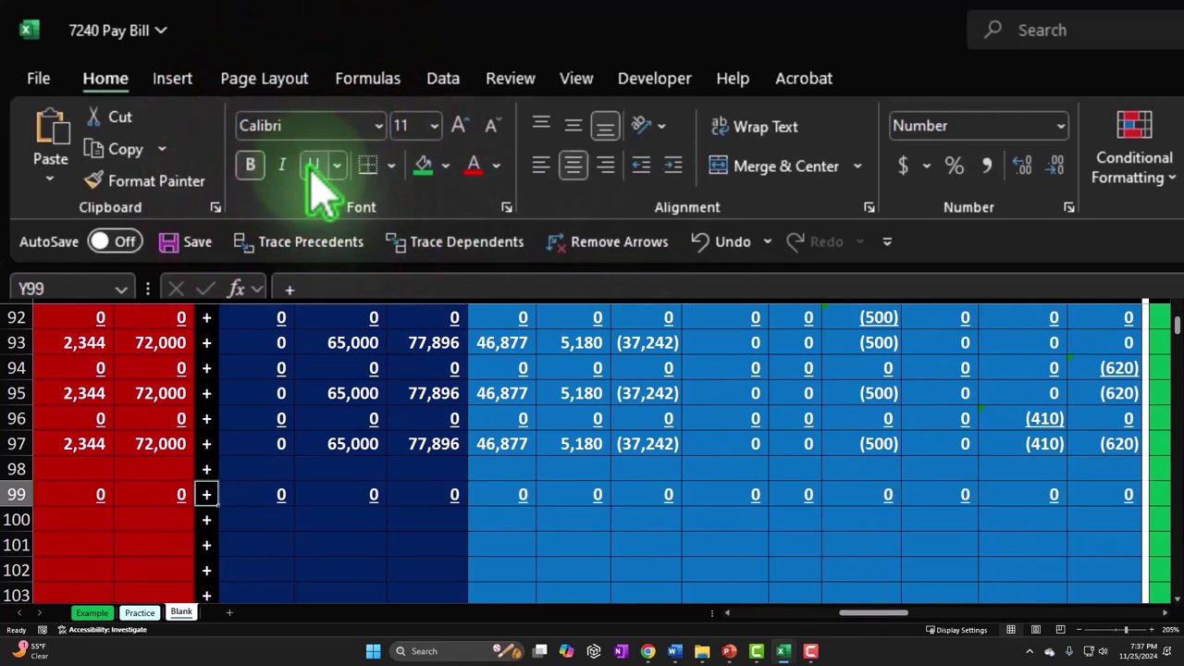
{"action": "key", "text": "Left"}
{"action": "key", "text": "Left"}
{"action": "key", "text": "Left"}
{"action": "key", "text": "Left"}
{"action": "key", "text": "Left"}
{"action": "key", "text": "Left"}
{"action": "key", "text": "Left"}
{"action": "key", "text": "Left"}
{"action": "key", "text": "Left"}
{"action": "key", "text": "Left"}
{"action": "key", "text": "Left"}
{"action": "key", "text": "Left"}
{"action": "key", "text": "Left"}
{"action": "key", "text": "Left"}
{"action": "key", "text": "Left"}
{"action": "key", "text": "Left"}
{"action": "key", "text": "Left"}
{"action": "key", "text": "Left"}
{"action": "key", "text": "Left"}
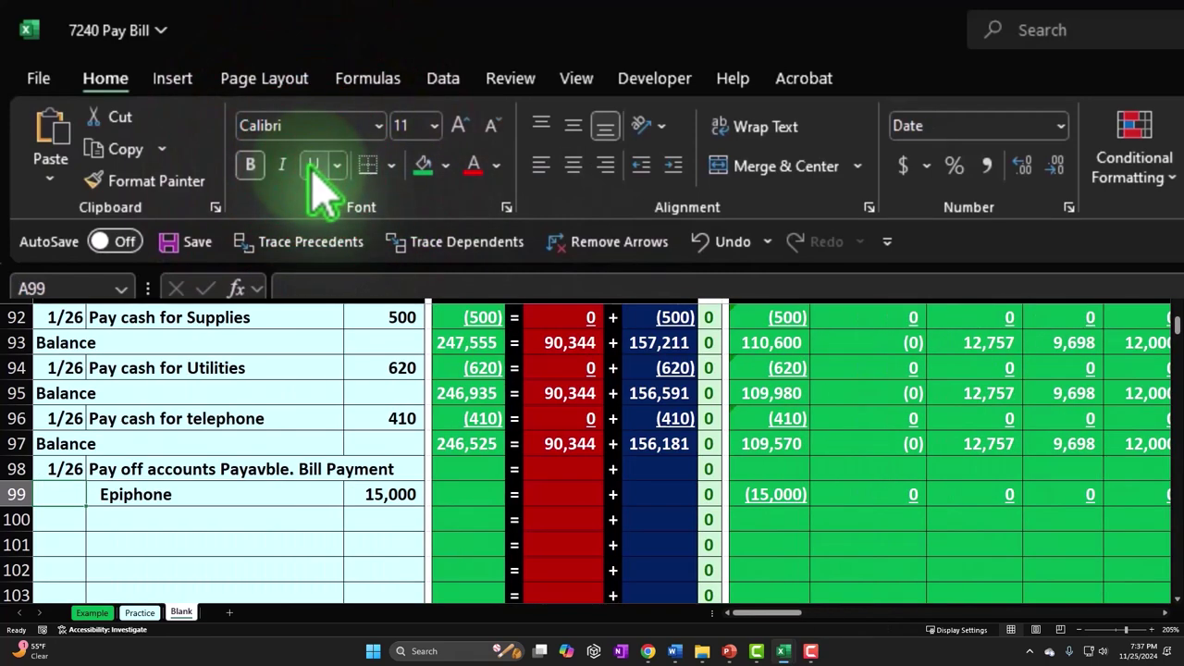
- Fill the E97, G97 and I97 totals down to row 99, giving (15,000) assets and liabilities
{"action": "left_click", "coordinate": [467, 447]}
{"action": "left_click_drag", "start_coordinate": [507, 453], "coordinate": [507, 472]}
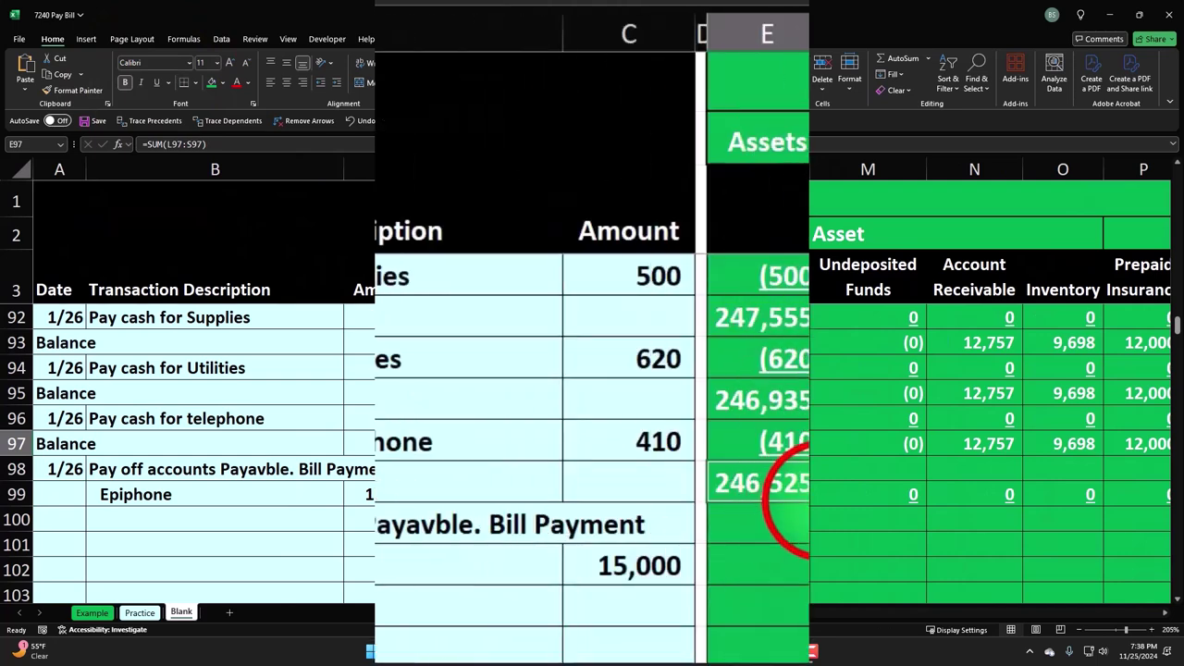
{"action": "left_click_drag", "start_coordinate": [832, 532], "coordinate": [832, 574]}
{"action": "left_click", "coordinate": [957, 481]}
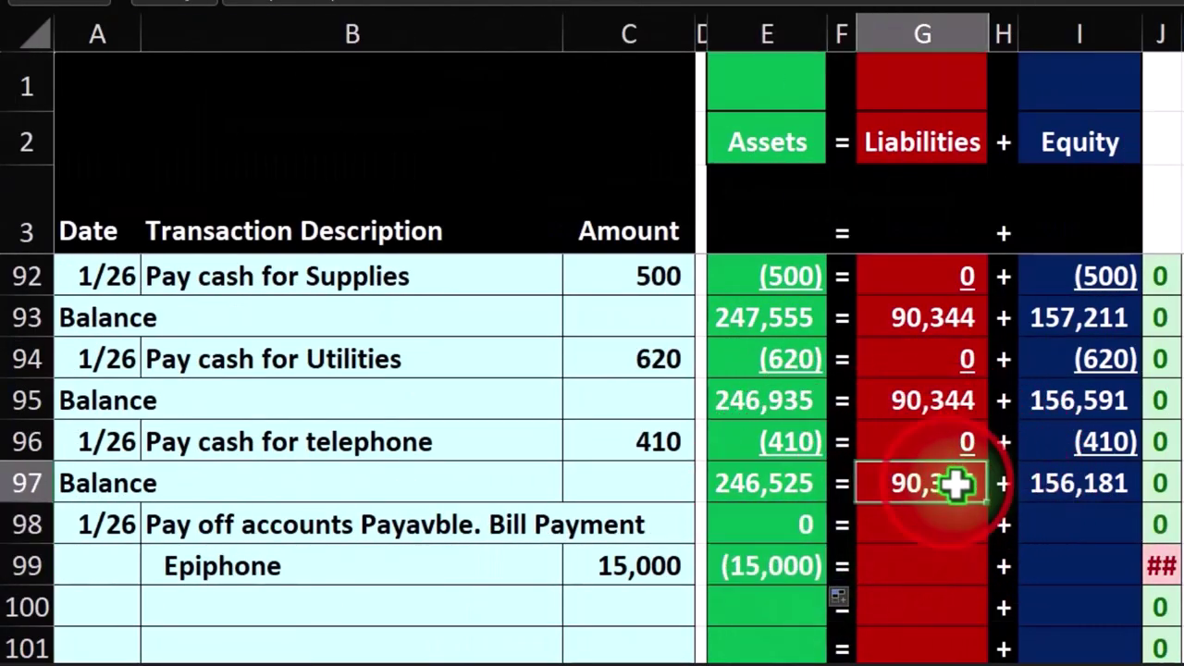
{"action": "left_click", "coordinate": [993, 500]}
{"action": "left_click", "coordinate": [993, 503]}
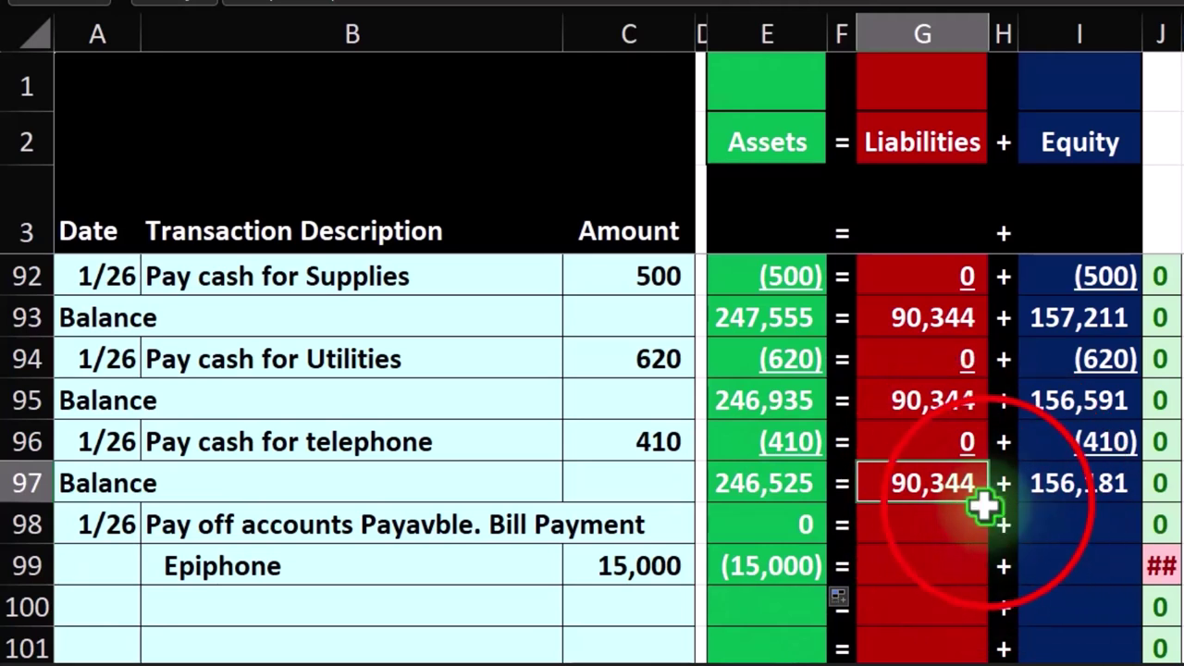
{"action": "left_click_drag", "start_coordinate": [992, 504], "coordinate": [990, 574]}
{"action": "left_click", "coordinate": [1123, 489]}
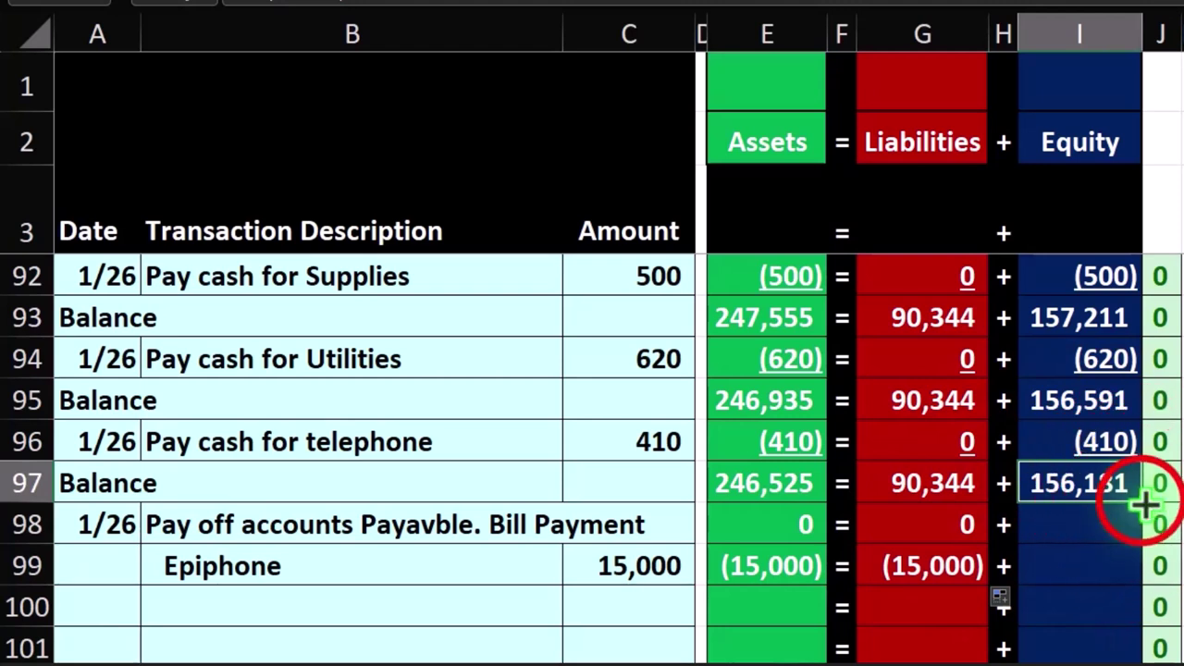
{"action": "left_click_drag", "start_coordinate": [1146, 501], "coordinate": [1147, 569]}
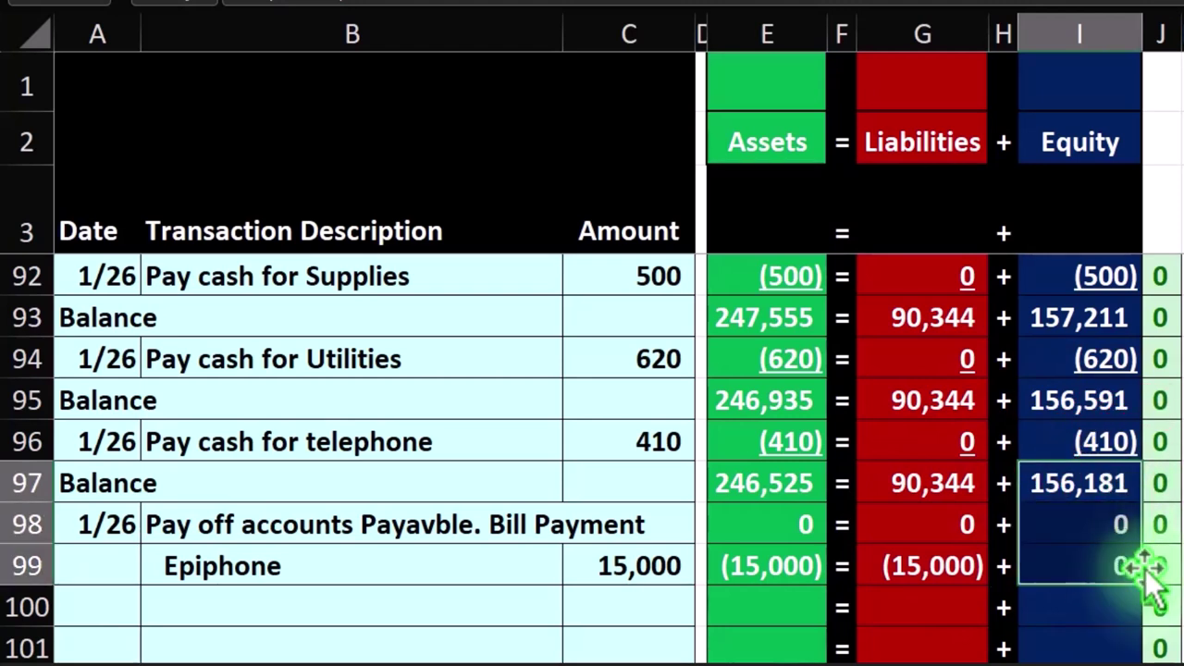
{"action": "key", "text": "Down"}
{"action": "key", "text": "Left"}
{"action": "key", "text": "Left"}
{"action": "key", "text": "Left"}
{"action": "key", "text": "Left"}
{"action": "key", "text": "Left"}
{"action": "key", "text": "Left"}
{"action": "key", "text": "Left"}
{"action": "key", "text": "Left"}
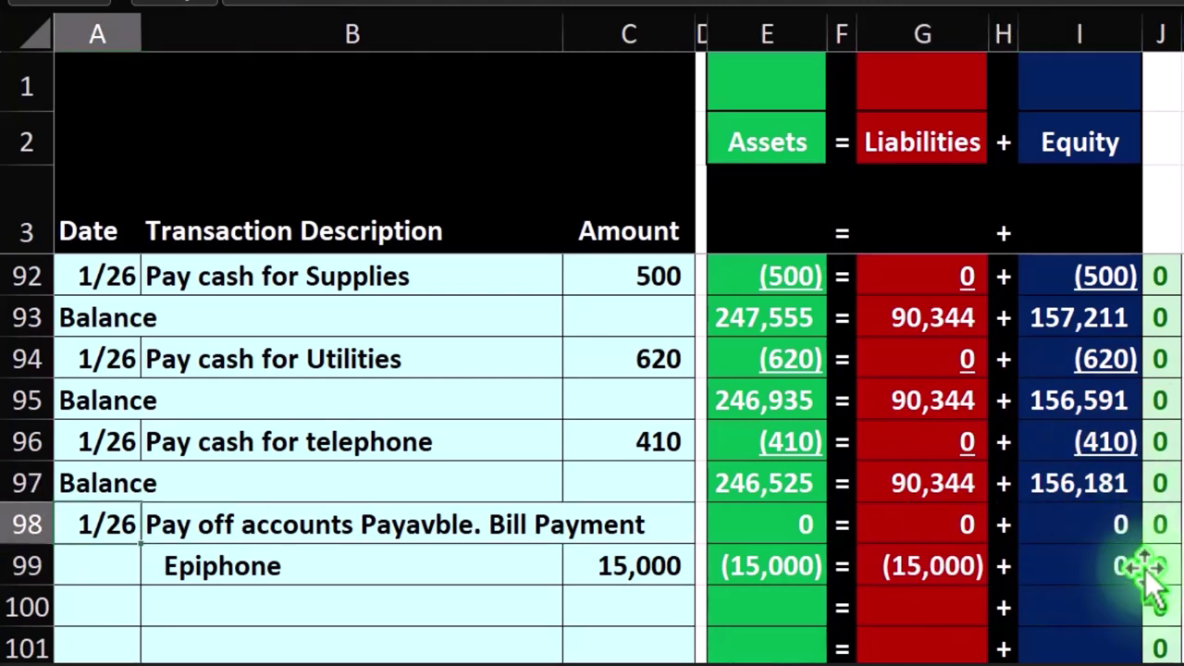
- Enter =A97 in A100 as the Balance label and =SUM(L97:L99) in L100 for cash 94,570
{"action": "key", "text": "Down"}
{"action": "key", "text": "Down"}
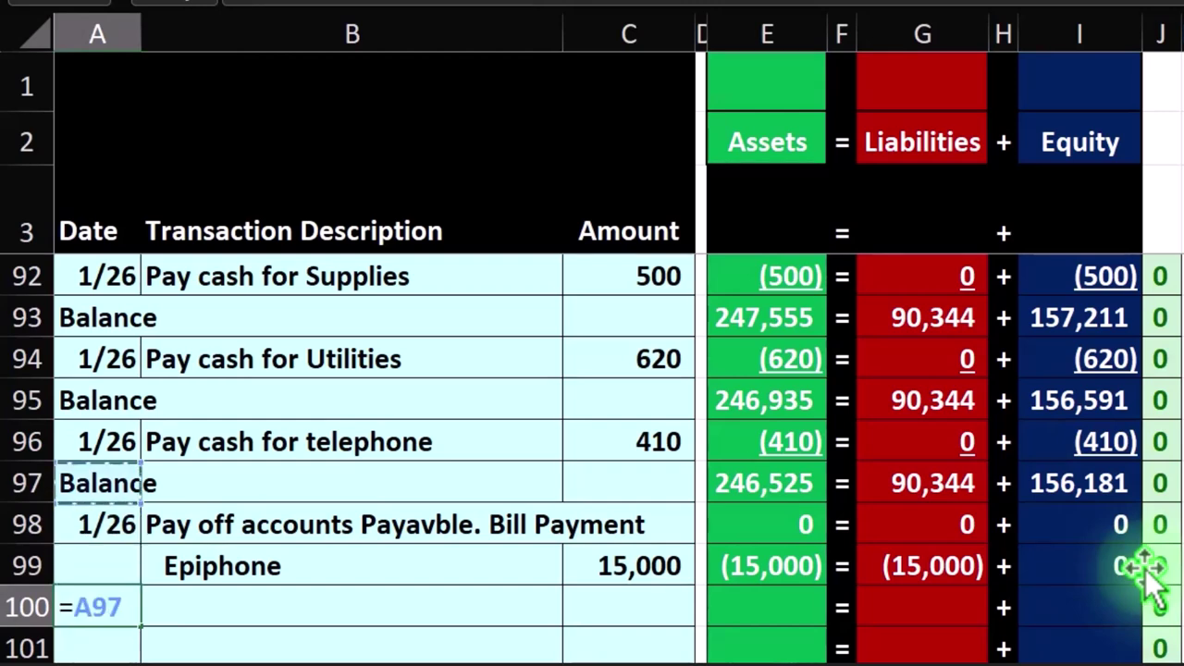
{"action": "type", "text": "="}
{"action": "key", "text": "Tab"}
{"action": "key", "text": "Right"}
{"action": "key", "text": "Right"}
{"action": "key", "text": "Right"}
{"action": "key", "text": "Right"}
{"action": "key", "text": "Right"}
{"action": "key", "text": "Right"}
{"action": "key", "text": "Right"}
{"action": "key", "text": "Right"}
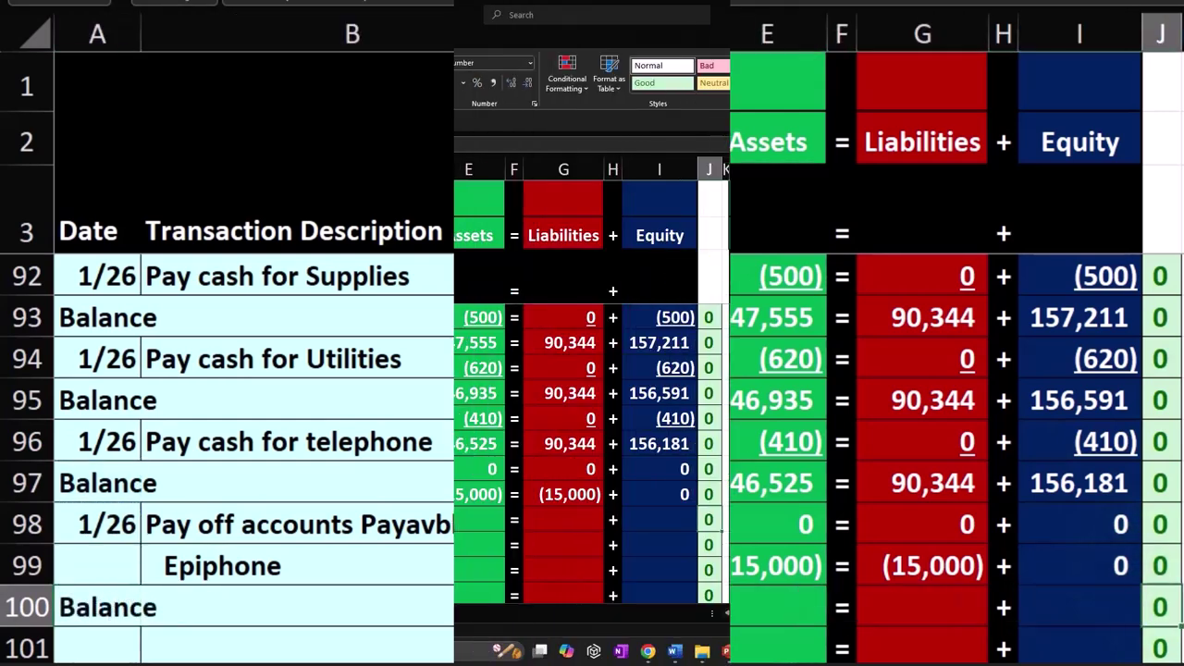
{"action": "key", "text": "Right"}
{"action": "key", "text": "Right"}
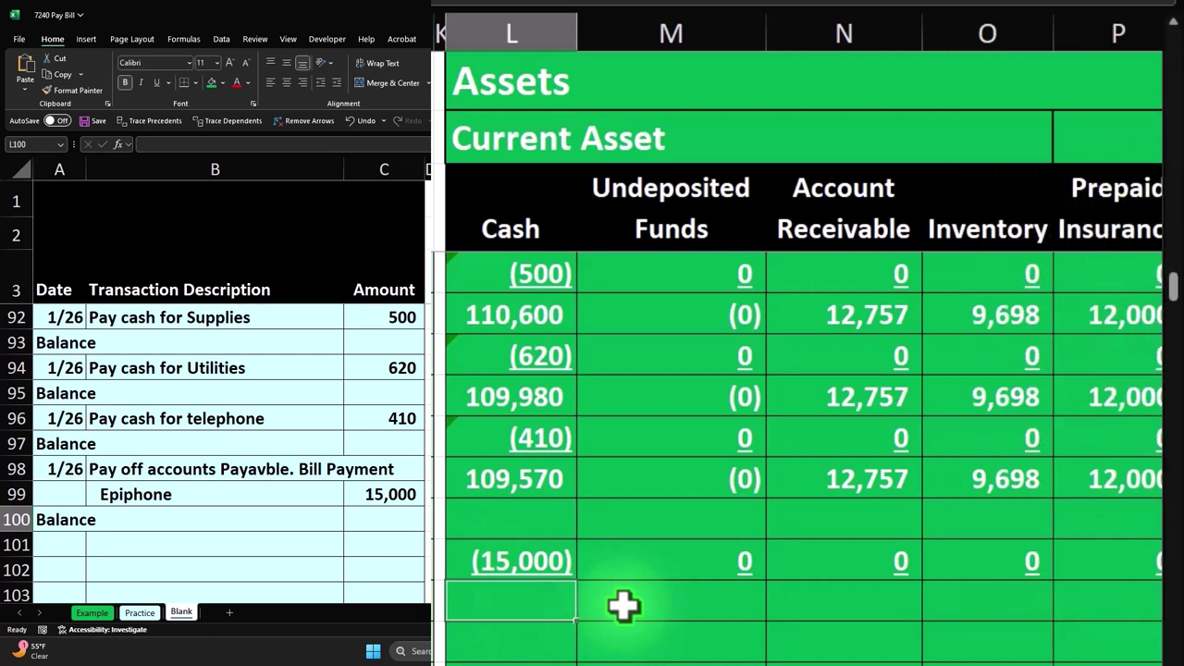
{"action": "type", "text": "=sum("}
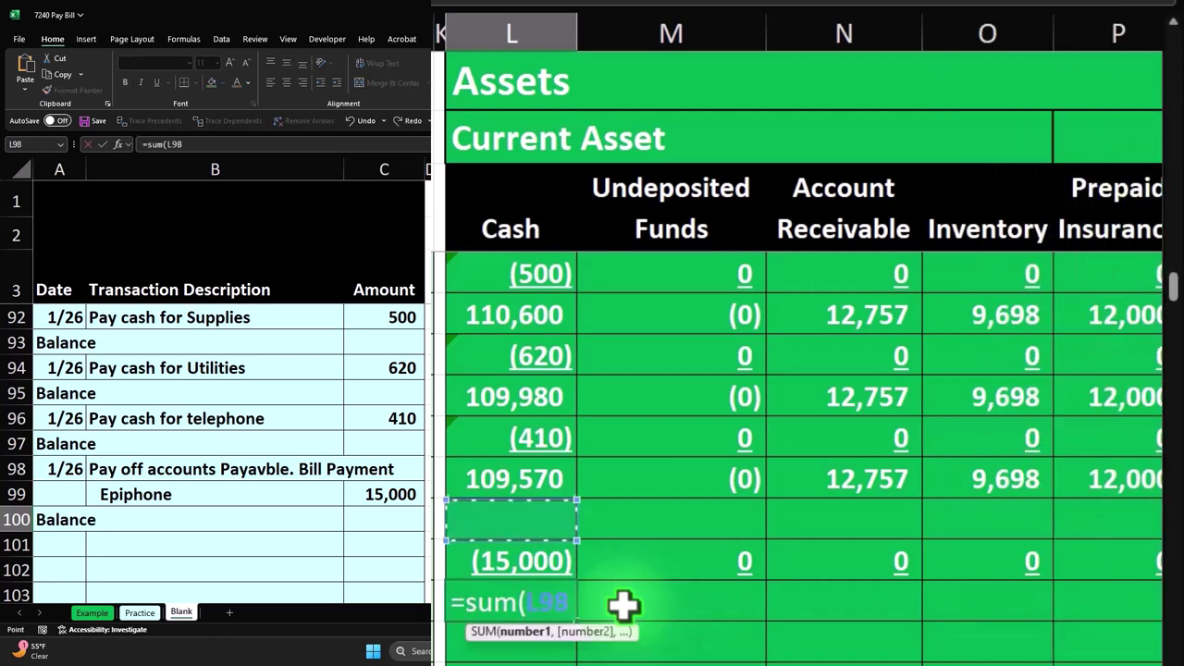
{"action": "key", "text": "shift+Down"}
{"action": "key", "text": "shift+Down"}
{"action": "key", "text": "Return"}
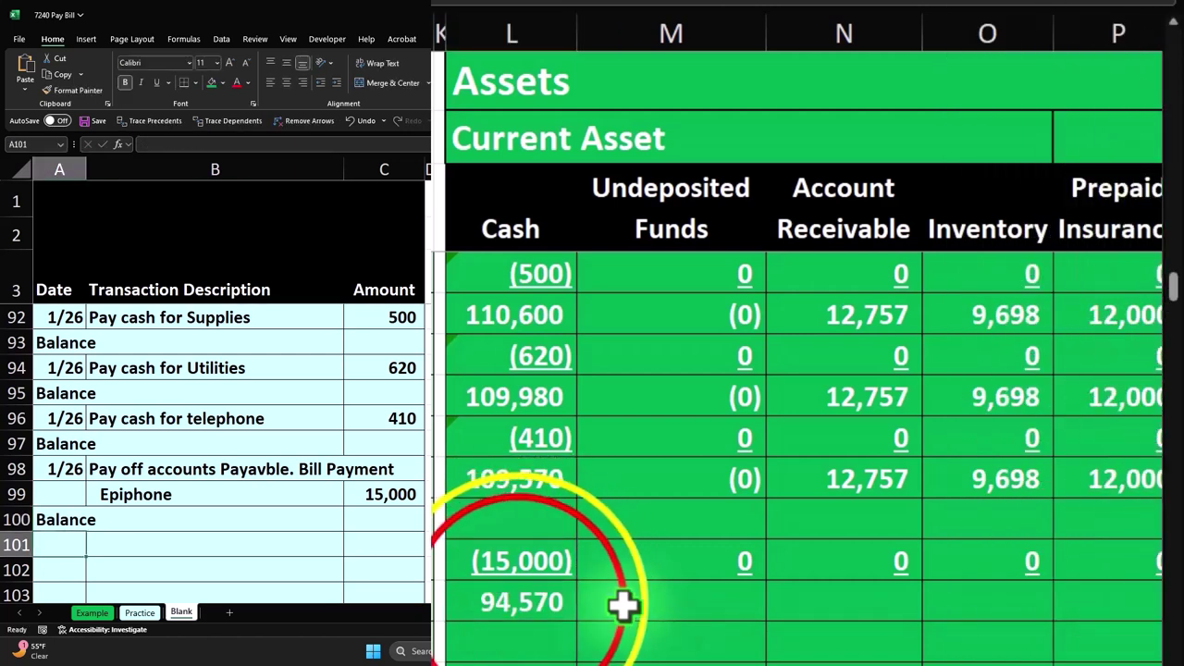
- Copy the L100 cash balance formula and paste it across the asset columns of row 100
{"action": "right_click", "coordinate": [525, 603]}
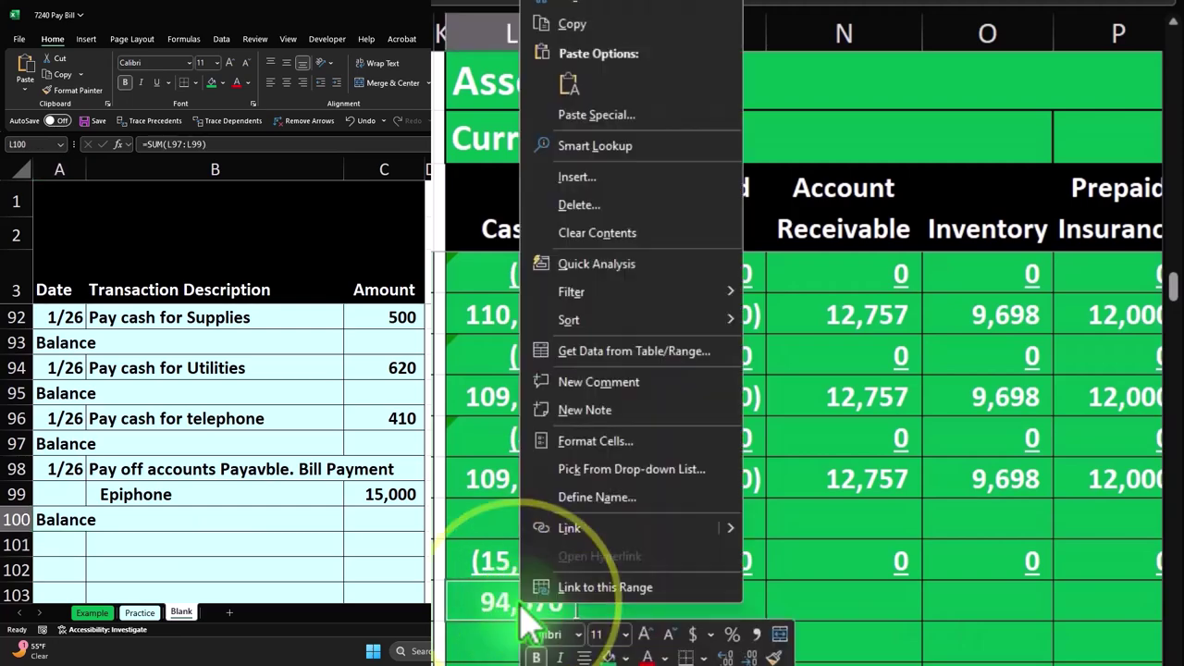
{"action": "left_click", "coordinate": [569, 24]}
{"action": "left_click_drag", "start_coordinate": [963, 529], "coordinate": [368, 522]}
{"action": "right_click", "coordinate": [368, 523]}
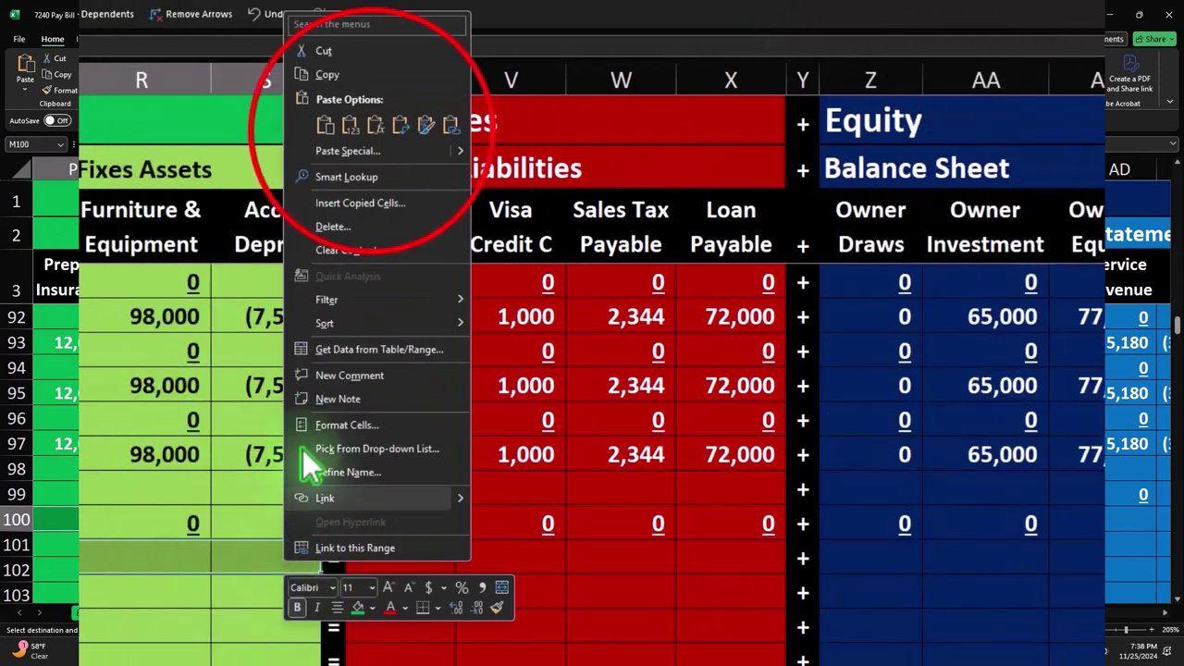
{"action": "left_click", "coordinate": [446, 202]}
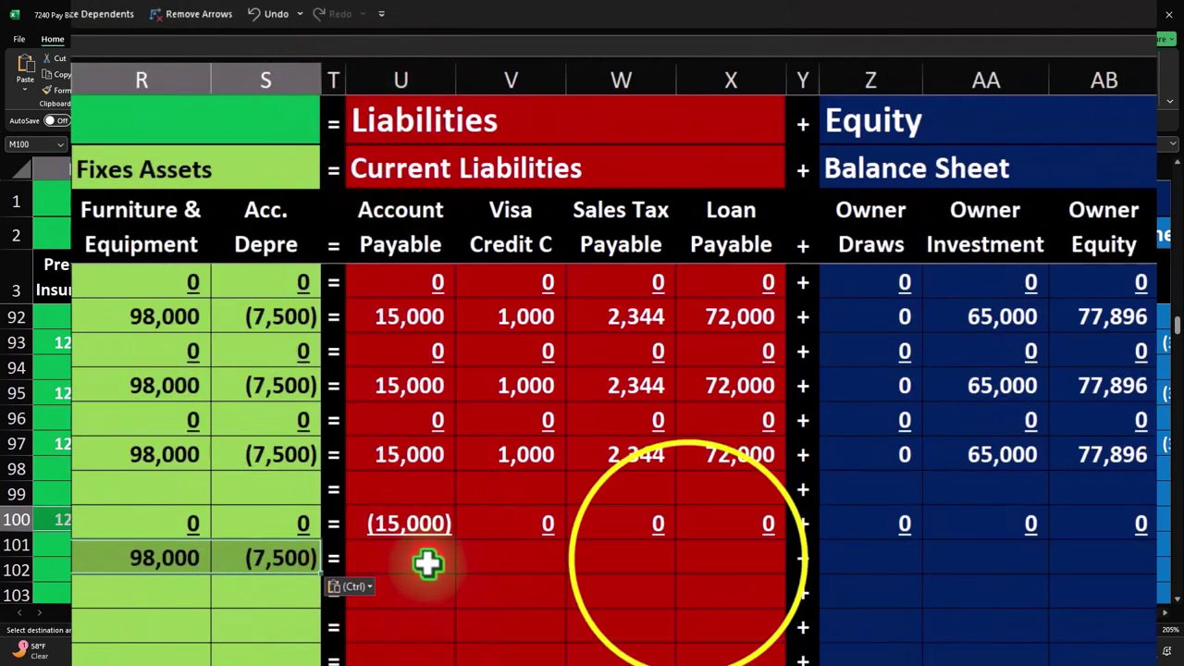
- Paste the balance formula into row 100's liability, equity and income columns
{"action": "left_click_drag", "start_coordinate": [422, 561], "coordinate": [682, 561]}
{"action": "right_click", "coordinate": [689, 559]}
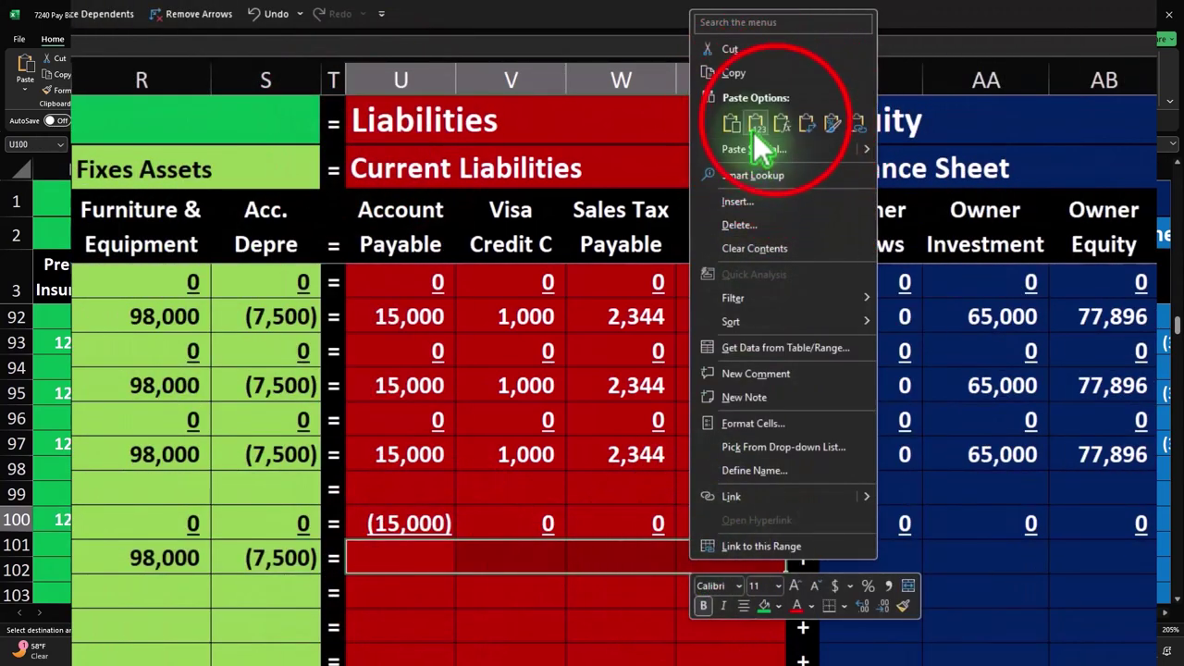
{"action": "left_click", "coordinate": [780, 123]}
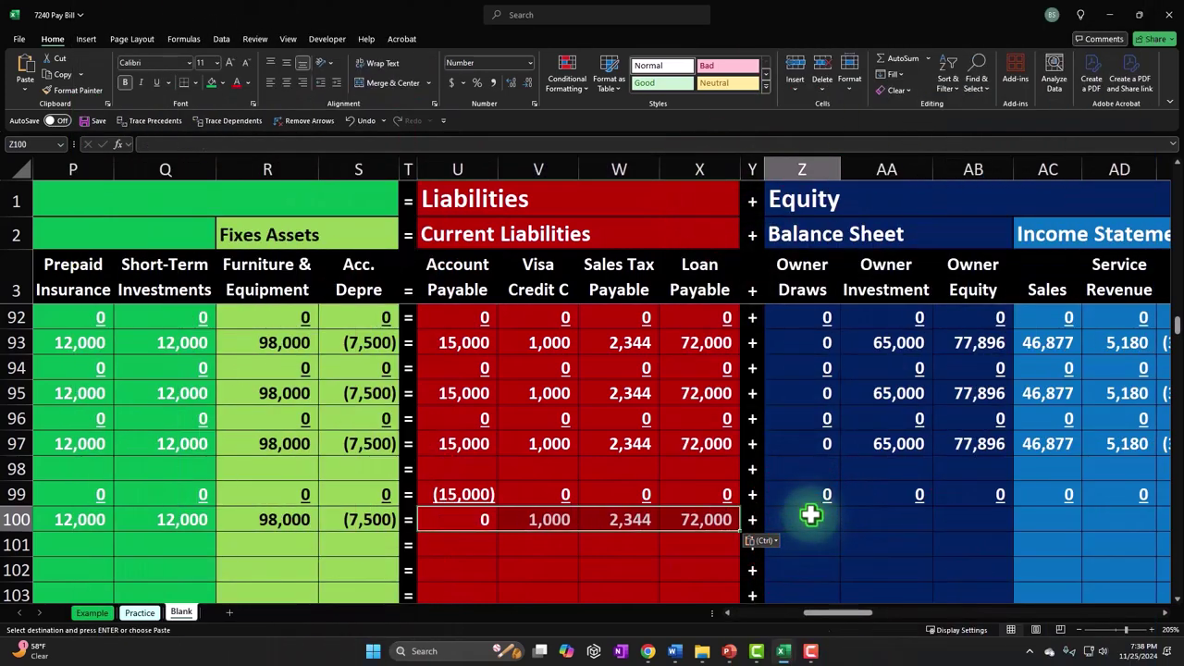
{"action": "left_click_drag", "start_coordinate": [810, 515], "coordinate": [943, 512]}
{"action": "right_click", "coordinate": [945, 516]}
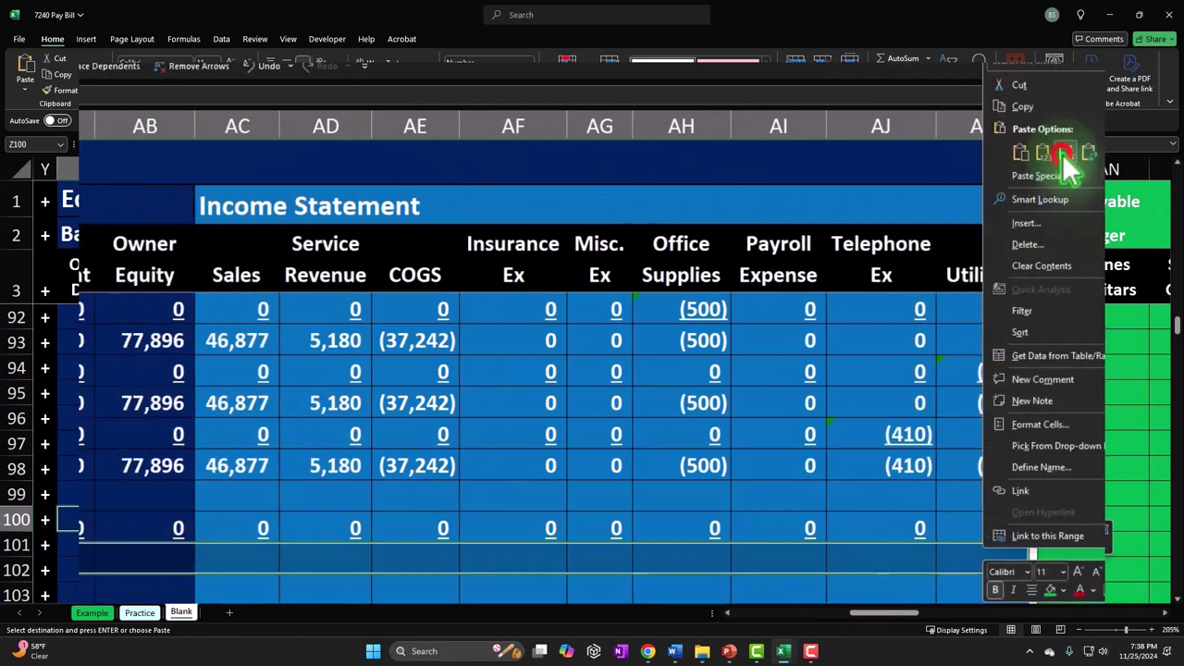
{"action": "left_click", "coordinate": [1011, 190]}
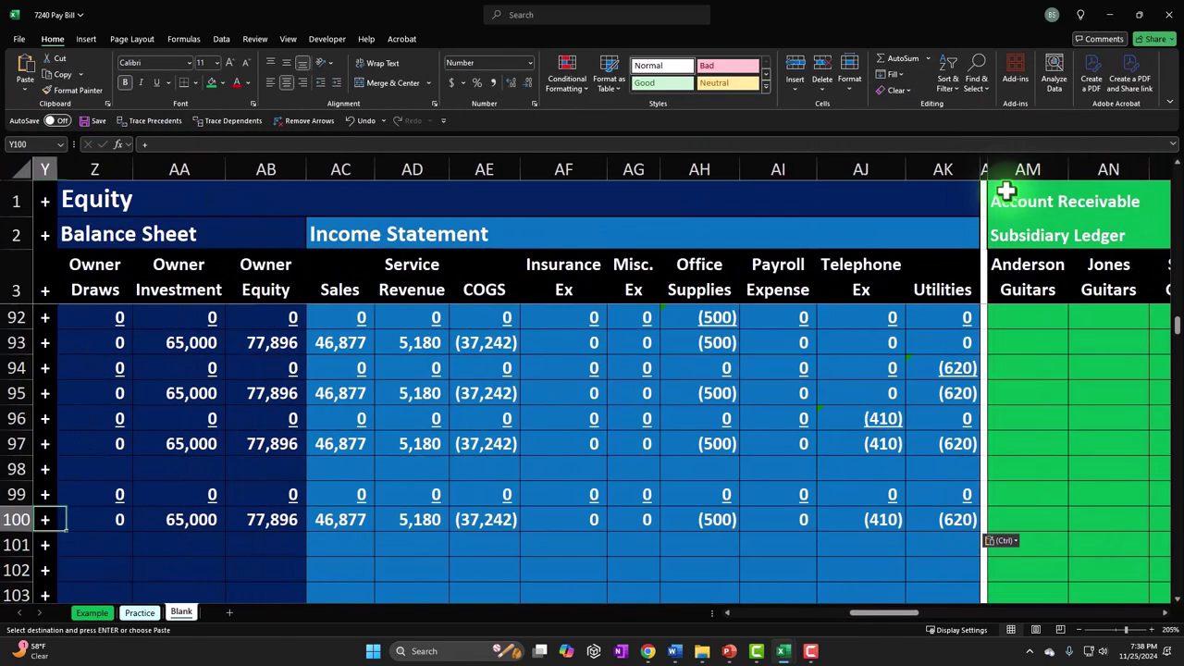
{"action": "key", "text": "Home"}
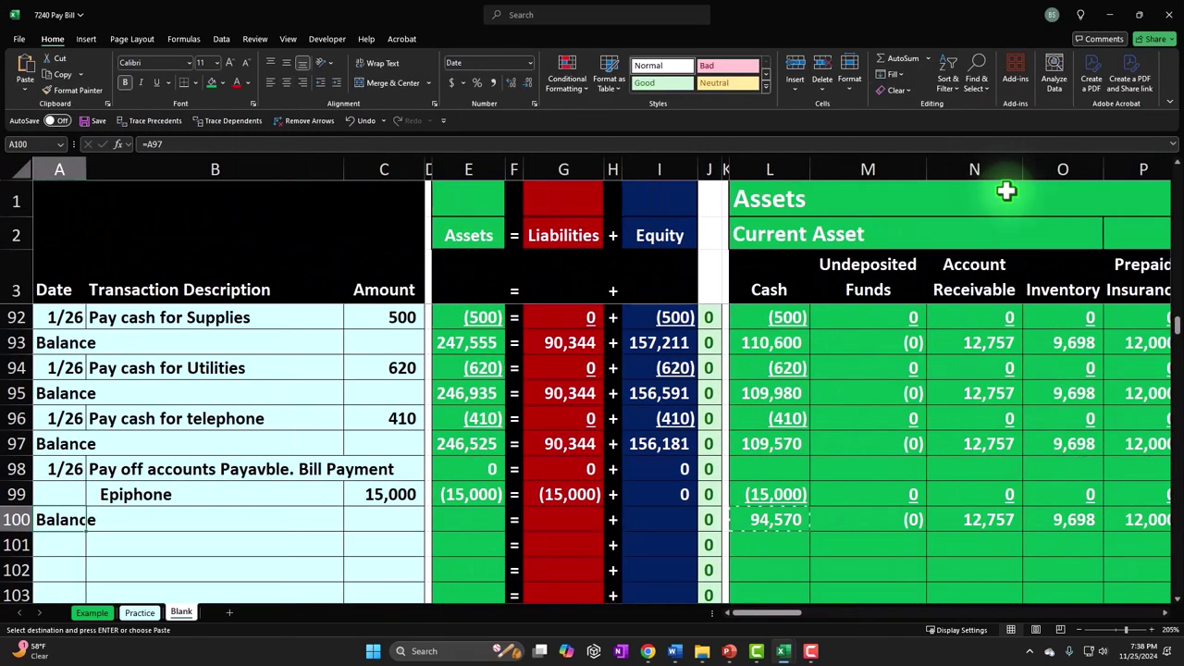
- Extend the E99, G99 and I99 formulas into row 100 for 231,525, 75,344 and 156,181
{"action": "left_click", "coordinate": [489, 502]}
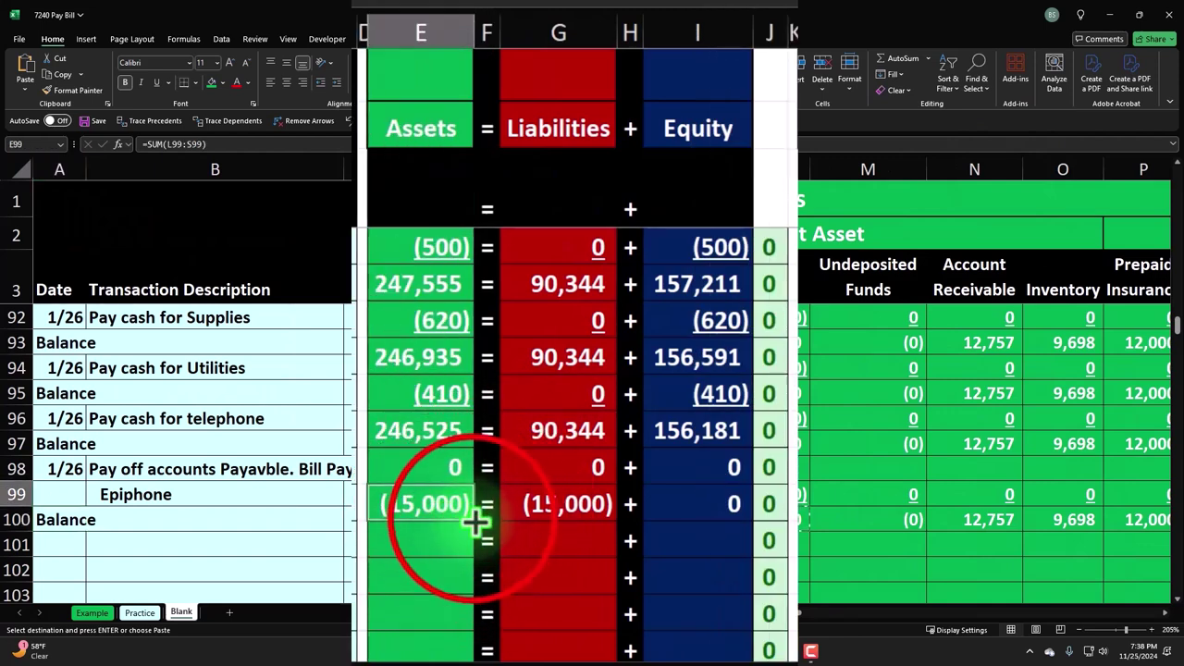
{"action": "left_click", "coordinate": [476, 544]}
{"action": "key", "text": "Return"}
{"action": "left_click", "coordinate": [597, 507]}
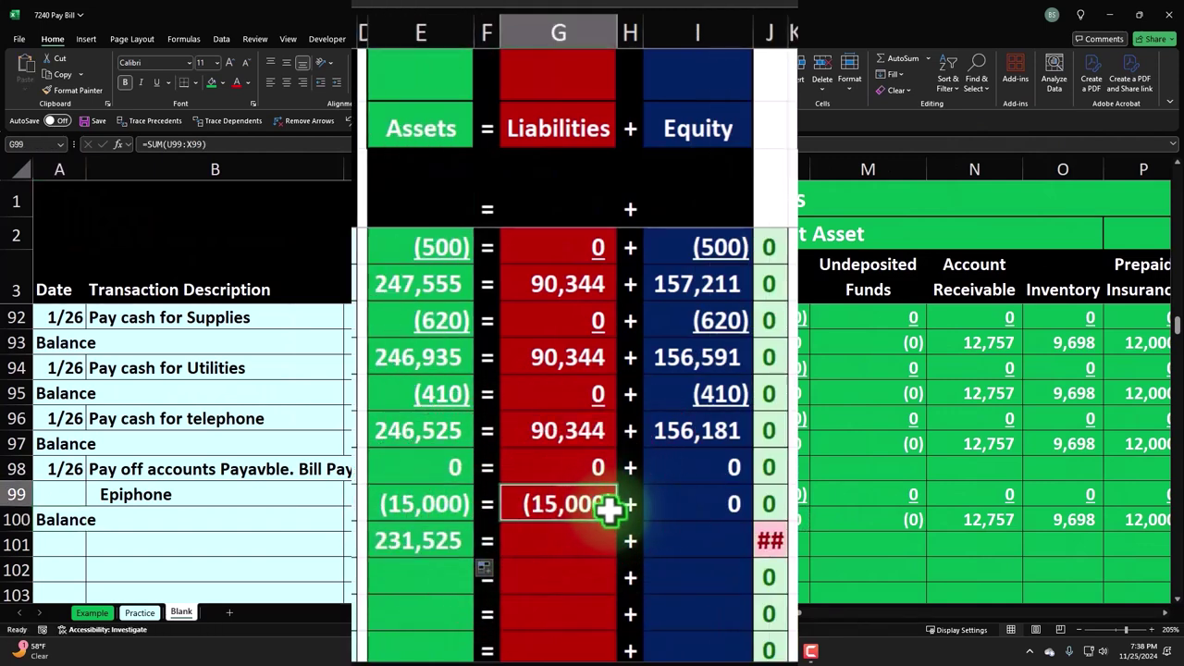
{"action": "left_click_drag", "start_coordinate": [615, 520], "coordinate": [645, 535]}
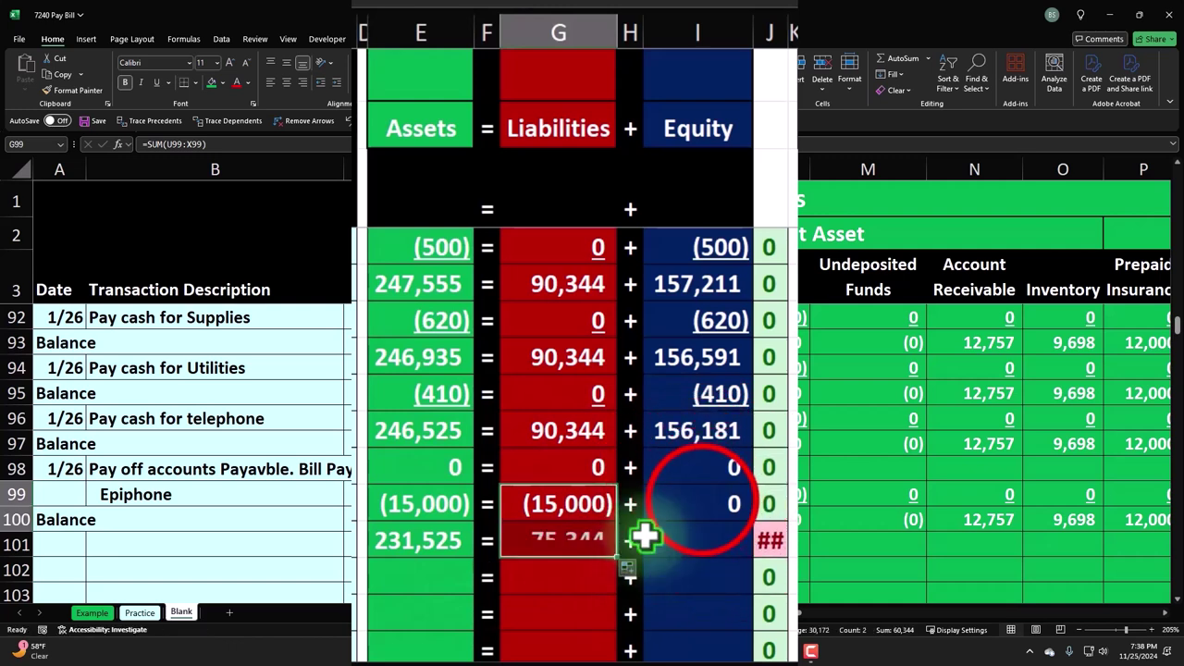
{"action": "left_click", "coordinate": [697, 503]}
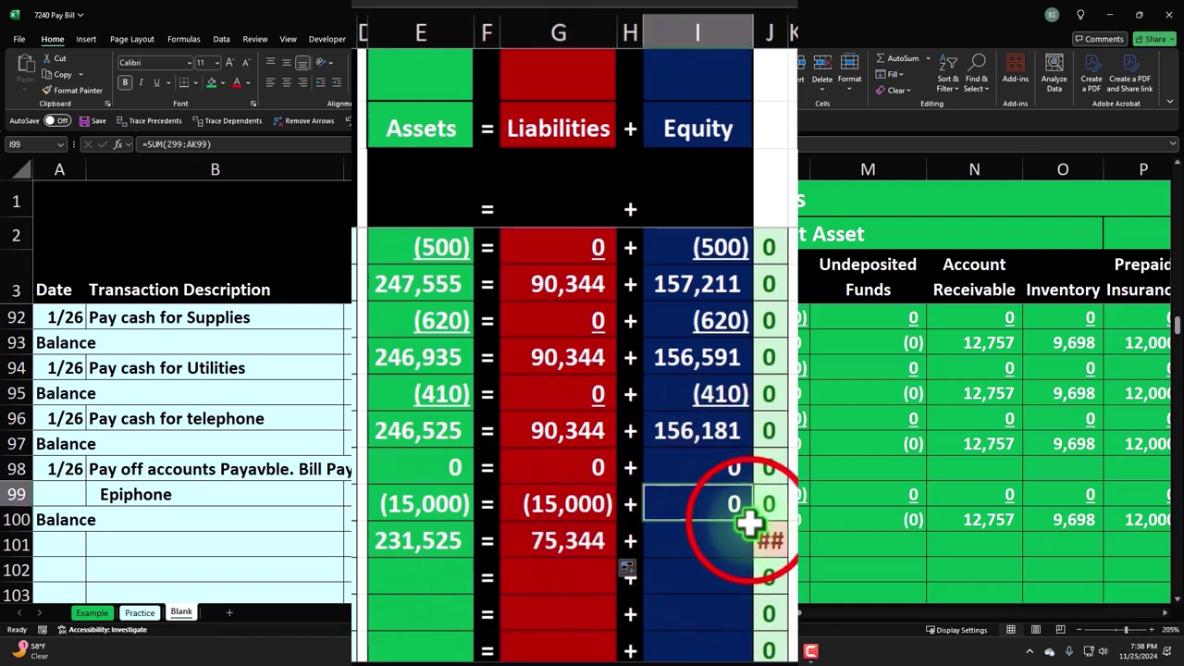
{"action": "left_click_drag", "start_coordinate": [750, 523], "coordinate": [749, 542]}
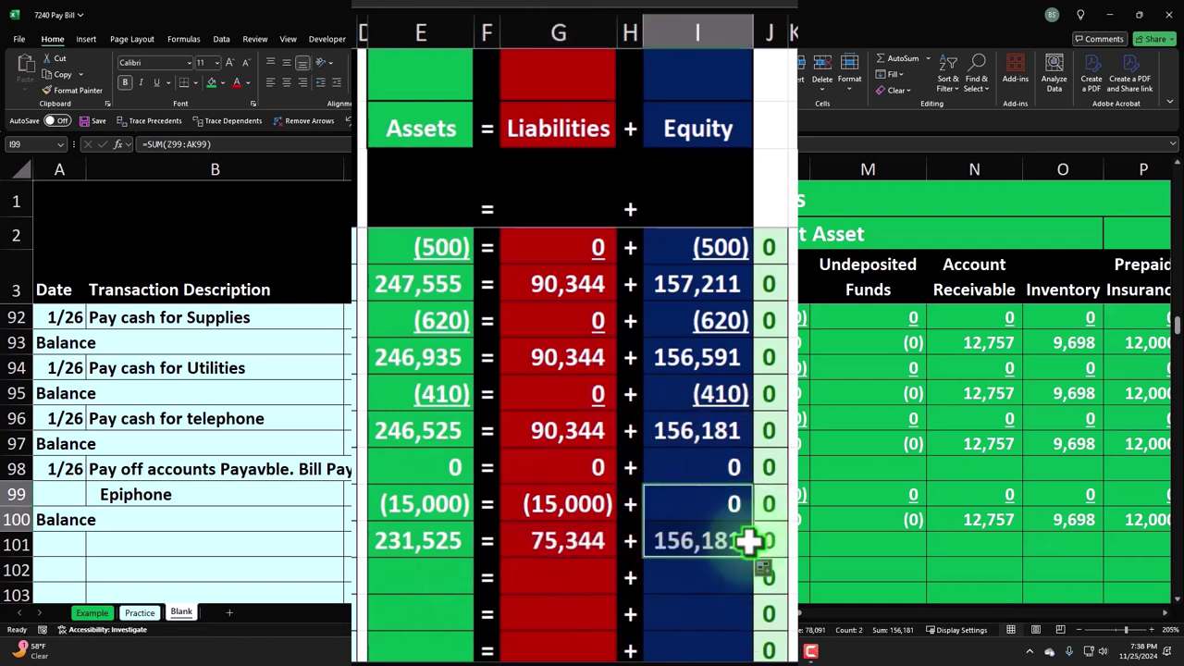
- Check the new row 100 totals against rows 97 and 99, then select E99, G99 and I99
{"action": "left_click", "coordinate": [422, 433]}
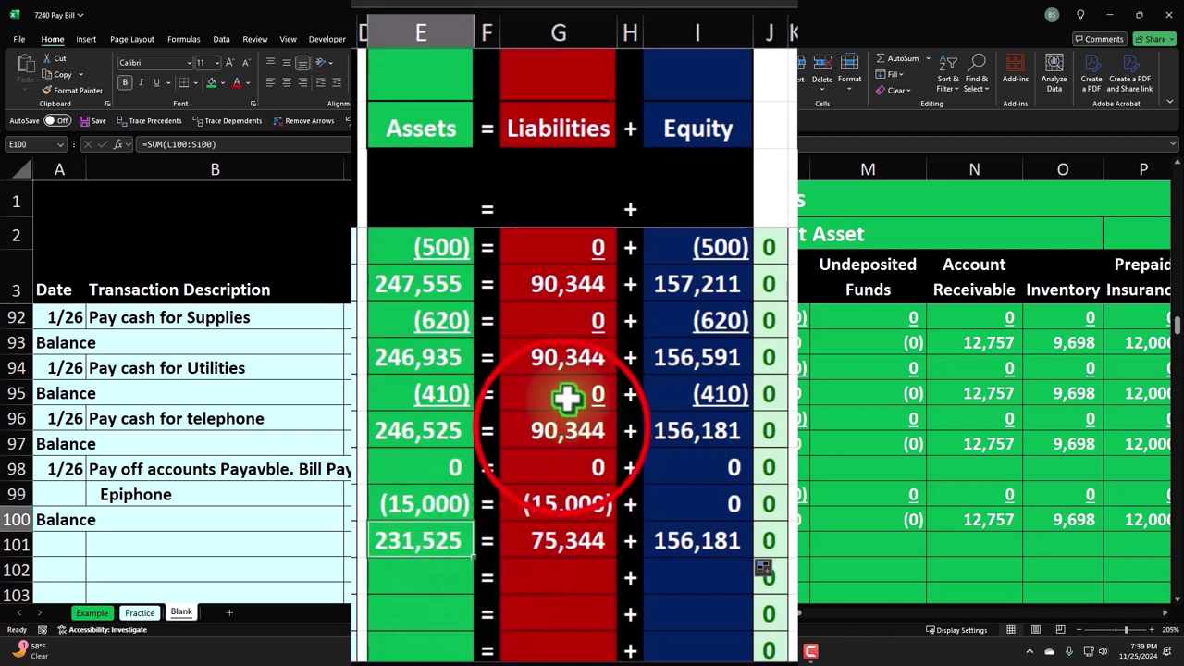
{"action": "left_click", "coordinate": [561, 428]}
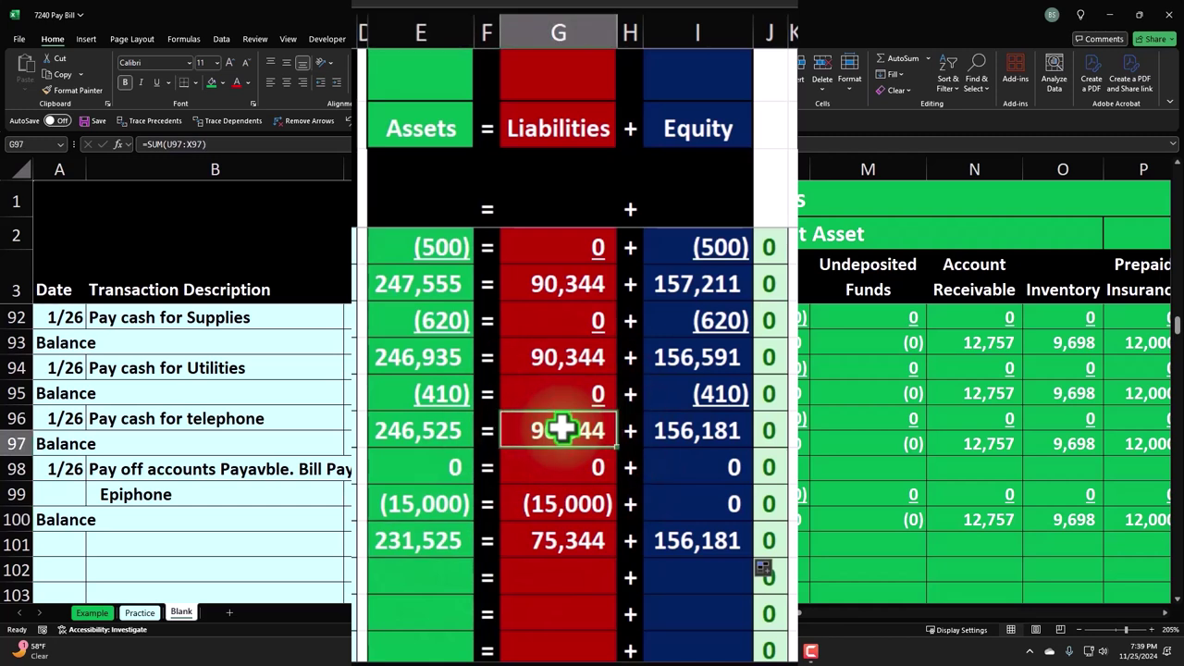
{"action": "left_click", "coordinate": [564, 500]}
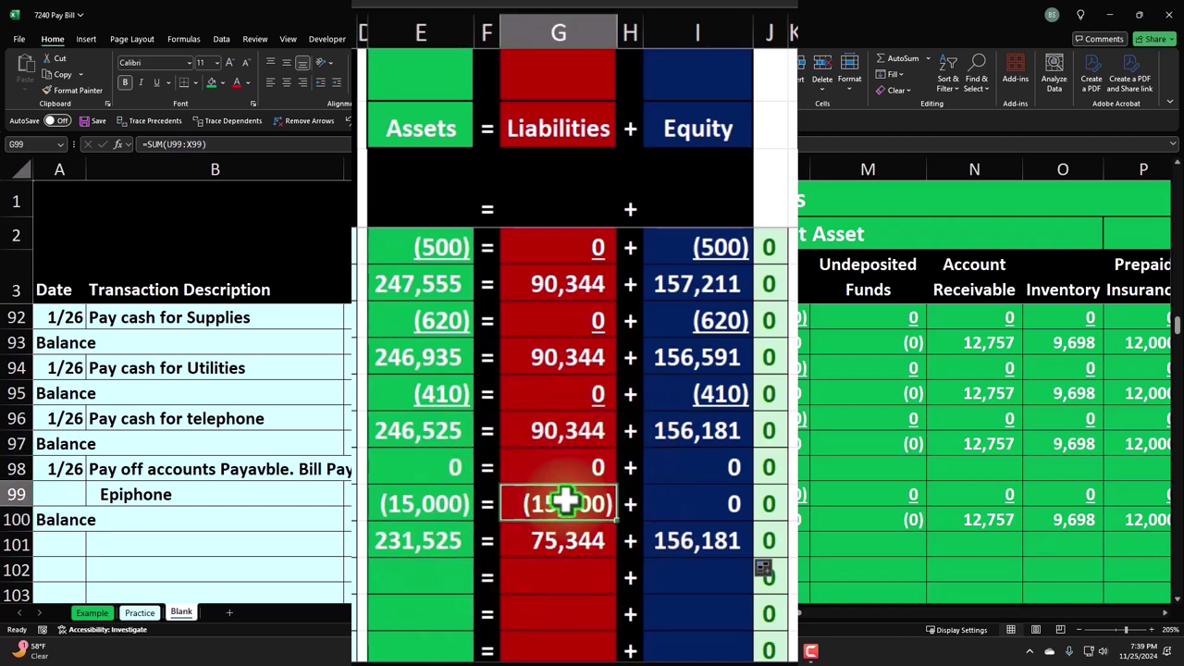
{"action": "left_click", "coordinate": [562, 547]}
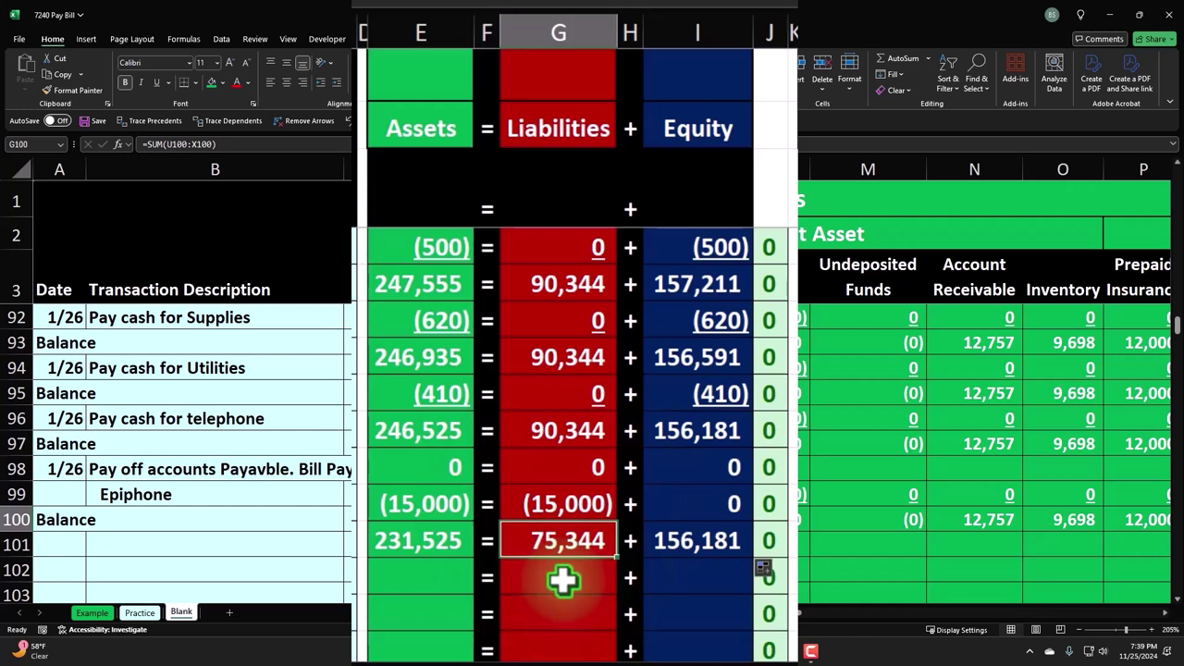
{"action": "left_click", "coordinate": [696, 540]}
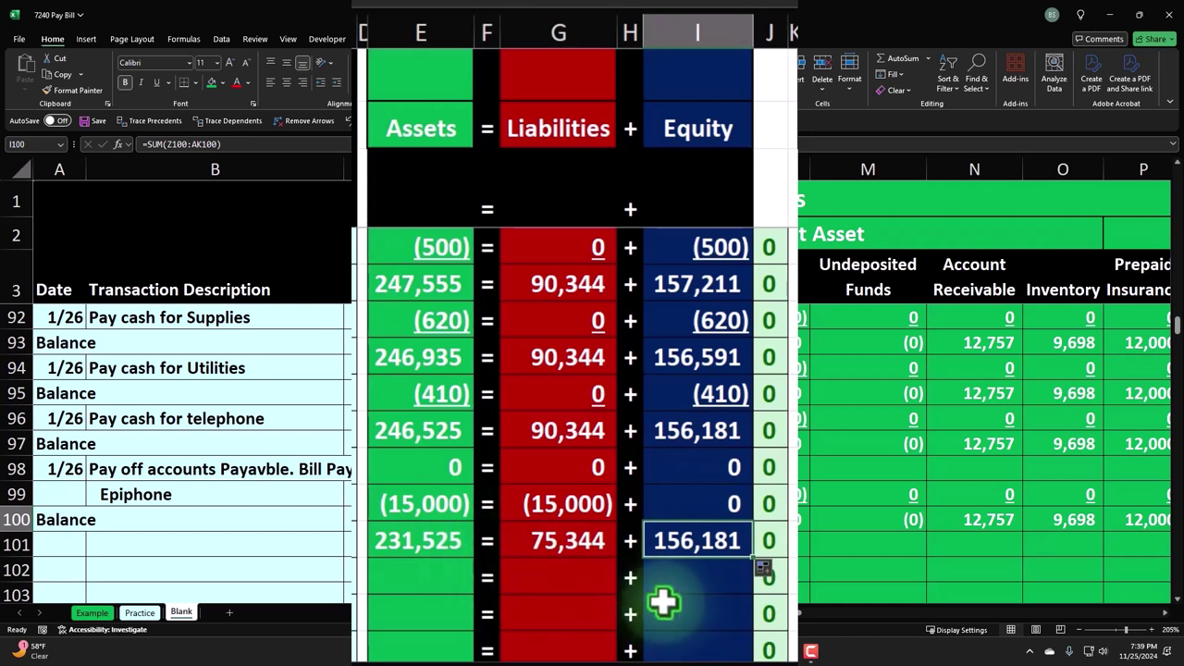
{"action": "left_click", "coordinate": [431, 509]}
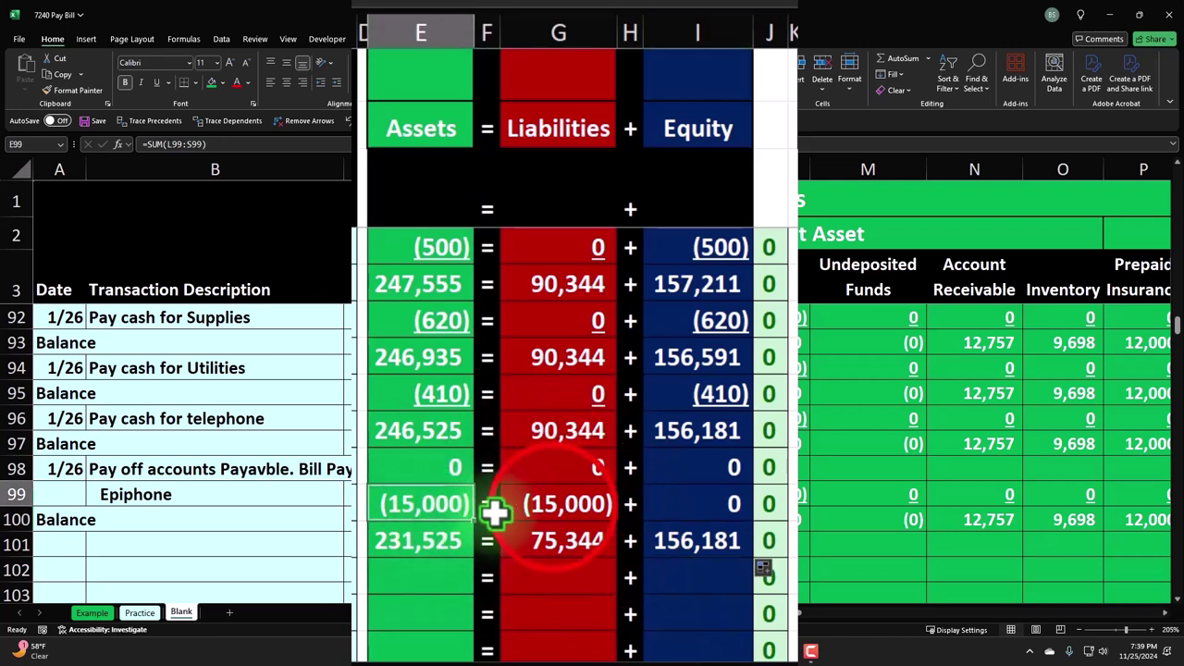
{"action": "left_click", "coordinate": [552, 504], "text": "ctrl"}
{"action": "left_click", "coordinate": [650, 494], "text": "ctrl"}
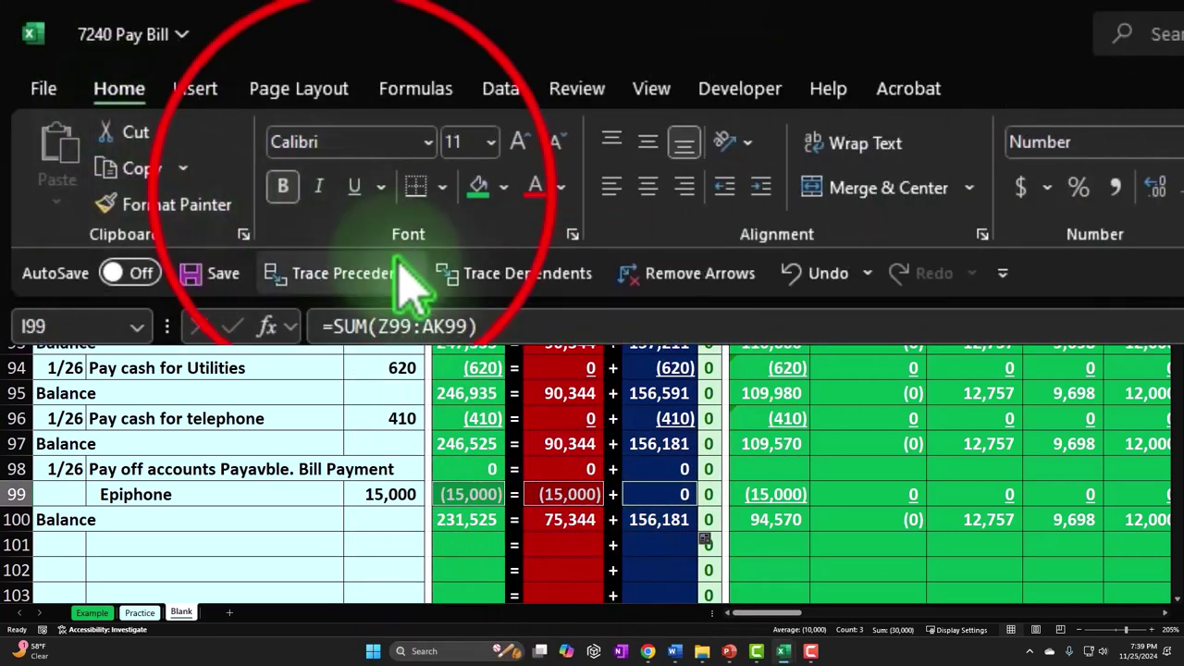
- Underline E99, G99 and I99, then review Balance row 100 starting from B100
{"action": "left_click", "coordinate": [353, 188]}
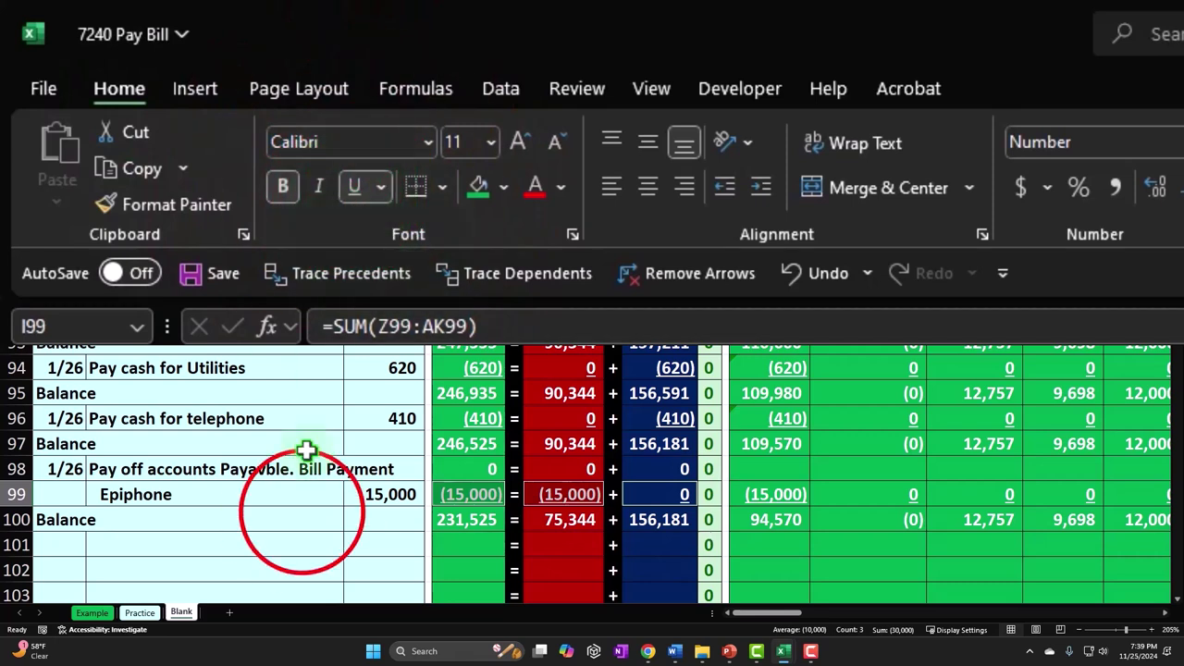
{"action": "left_click", "coordinate": [302, 512]}
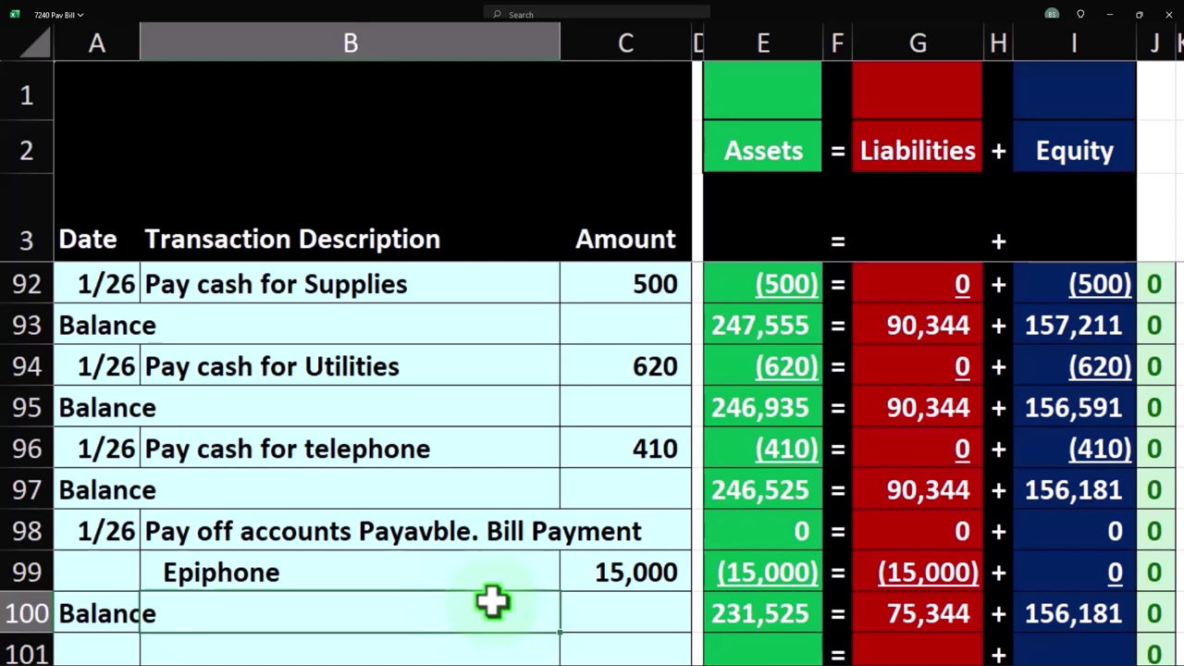
{"action": "key", "text": "Right"}
{"action": "key", "text": "Right"}
{"action": "key", "text": "Right"}
{"action": "key", "text": "Right"}
{"action": "key", "text": "Right"}
{"action": "key", "text": "Right"}
{"action": "key", "text": "Right"}
{"action": "key", "text": "Right"}
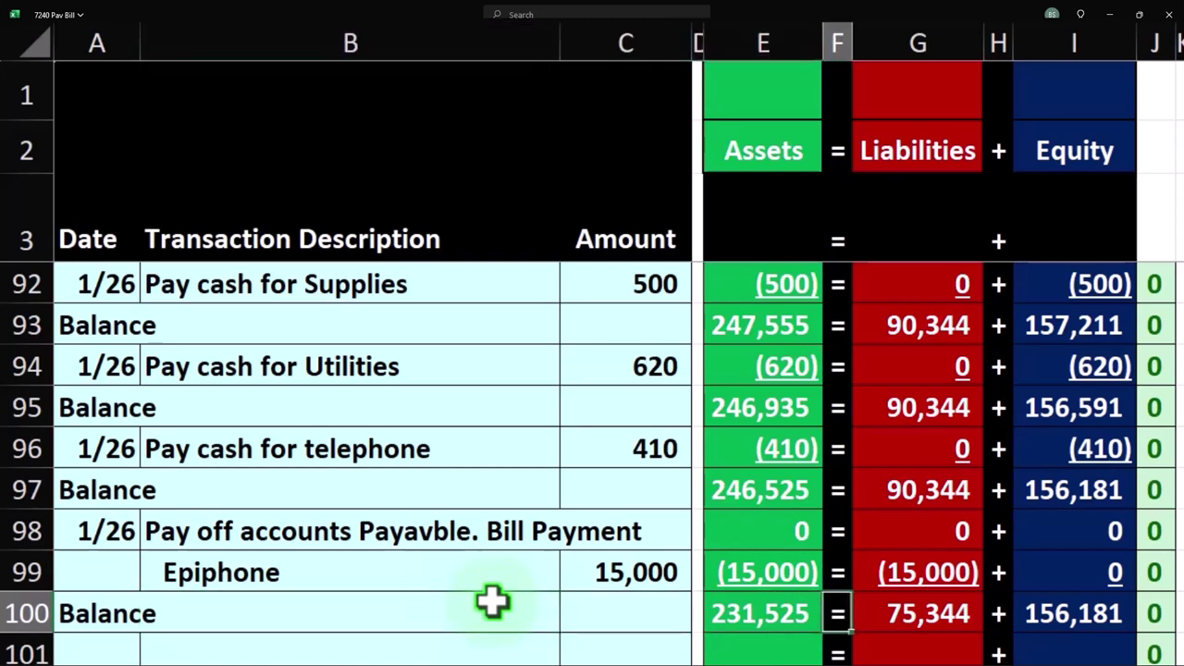